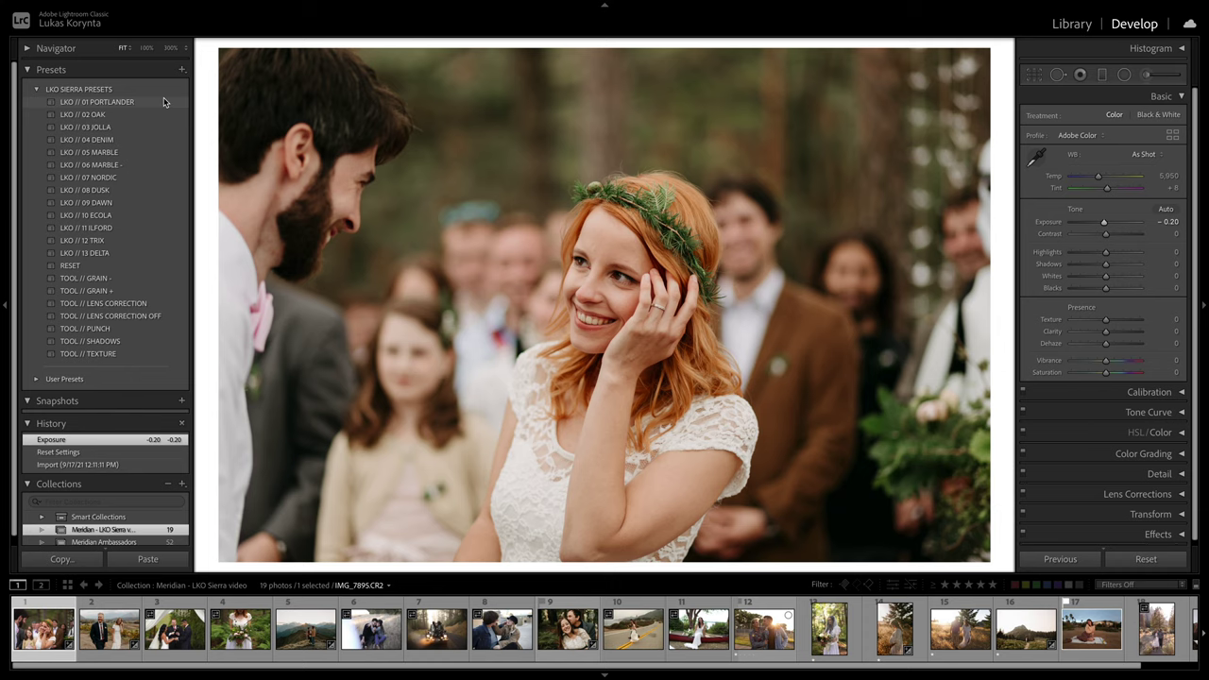
Step: Lower the first wedding photo's exposure to −0.40 and apply the LKO // 01 PORTLANDER preset
key("minus")
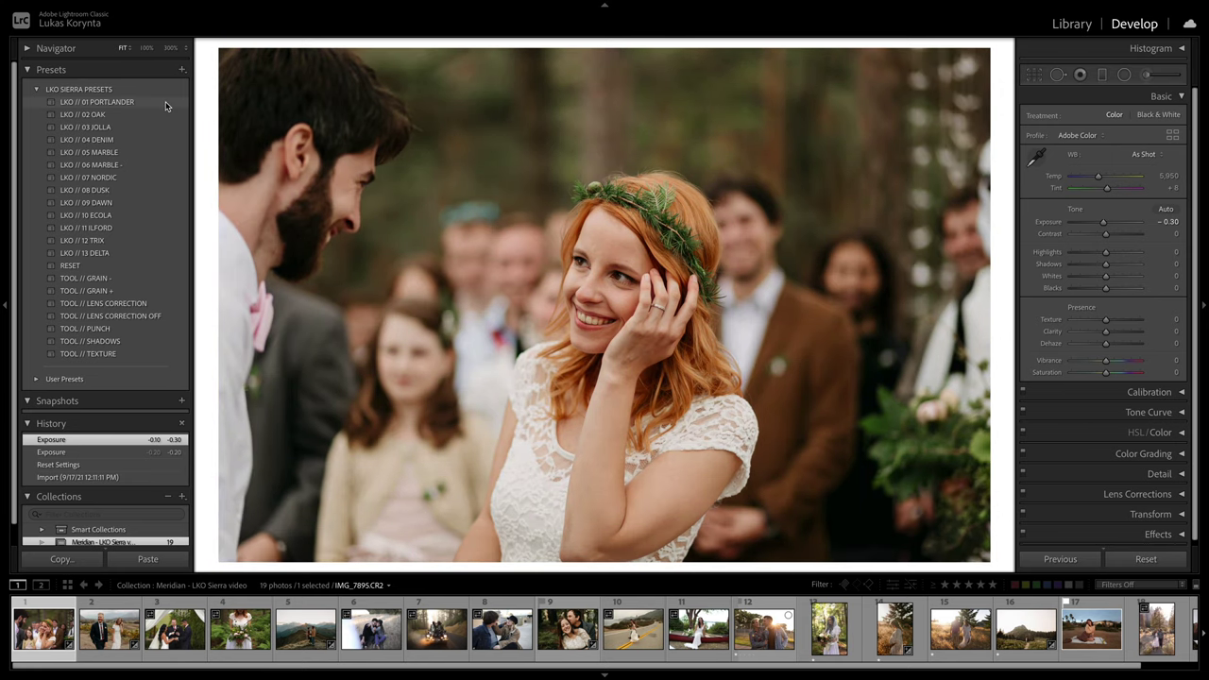
key("minus")
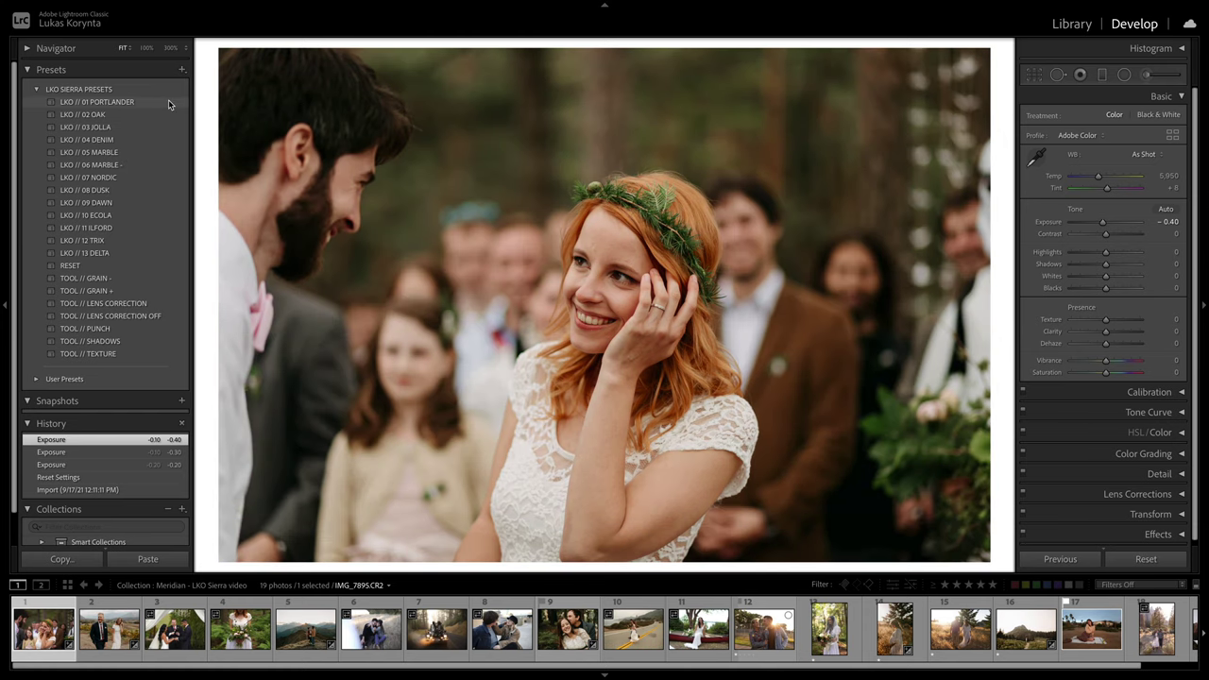
left_click(168, 101)
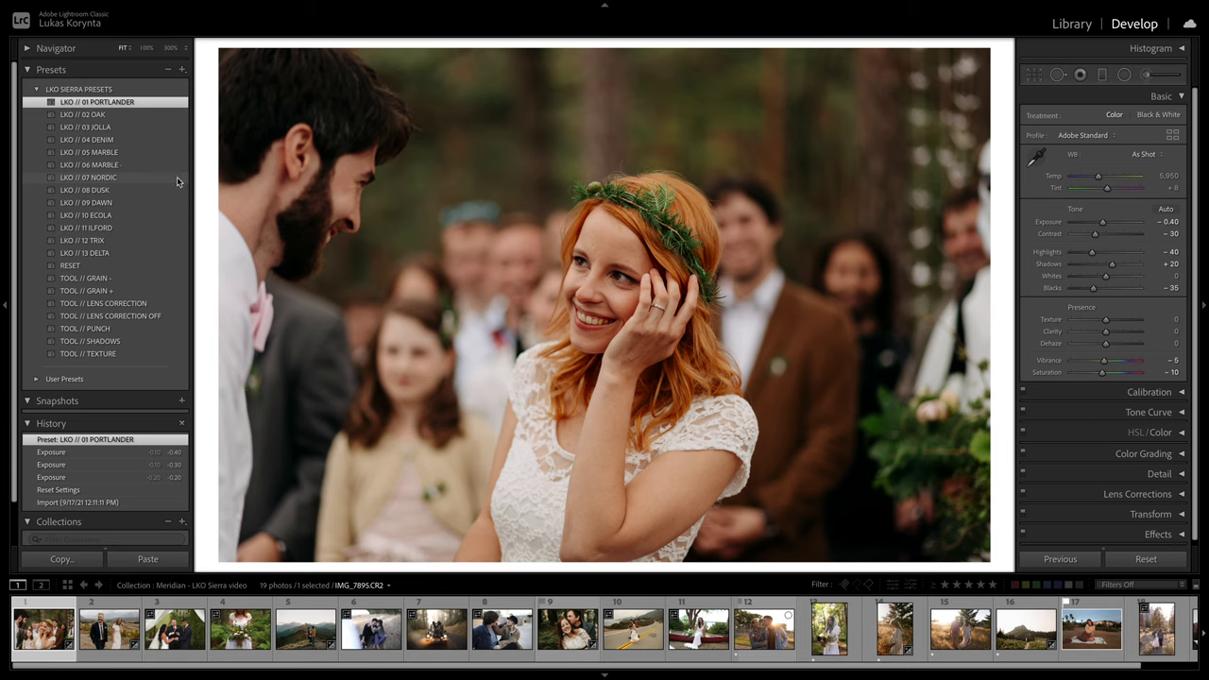
Step: Apply the LKO // 07 NORDIC preset to the first photo and raise its exposure to −0.30
left_click(177, 180)
key("equal")
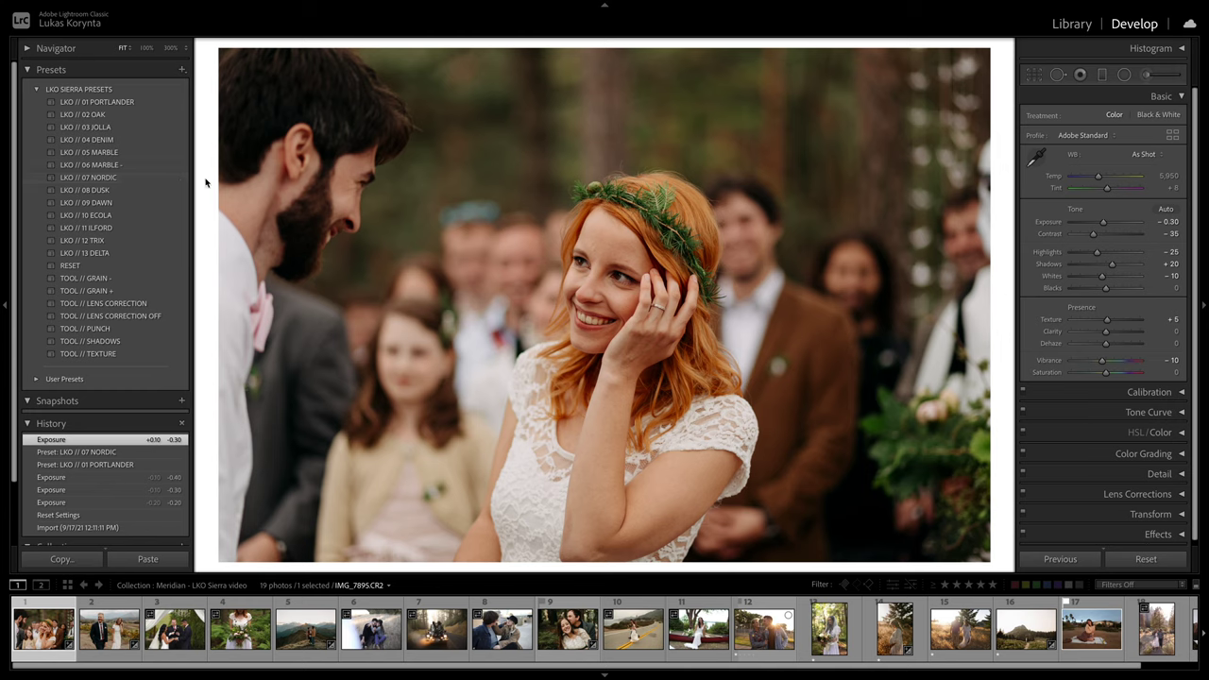
left_click(168, 178)
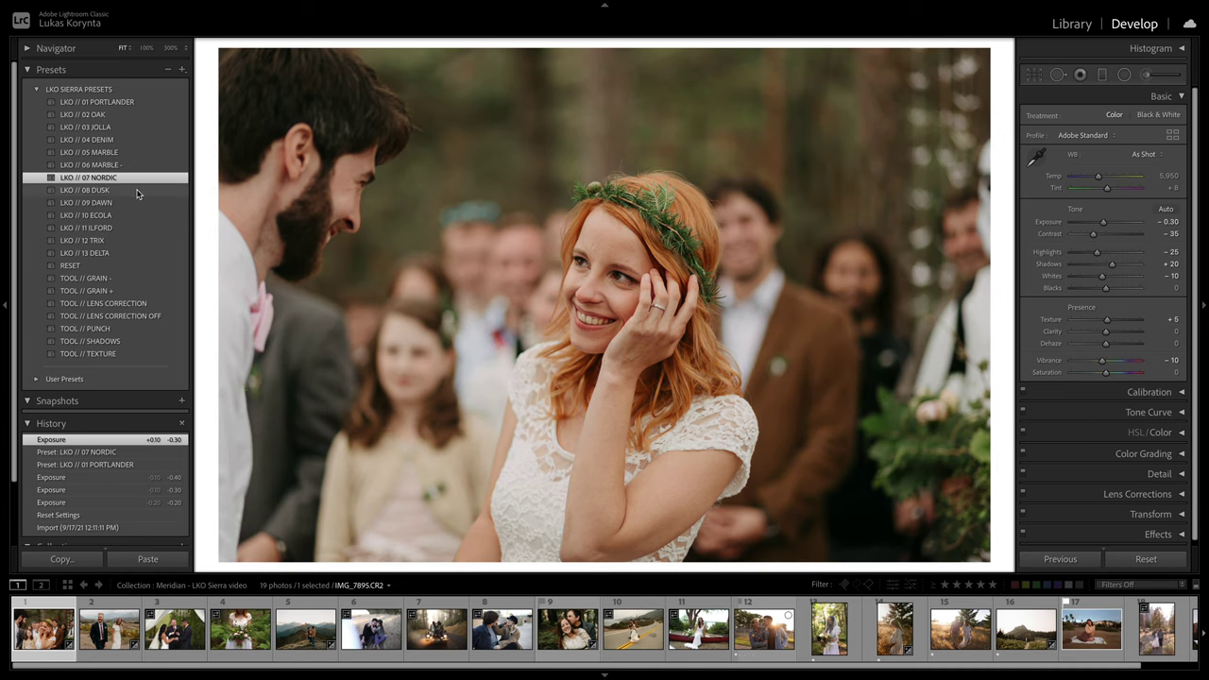
Step: Compare the LKO // 08 DUSK and LKO // 09 DAWN presets on the first photo, ending on DAWN
left_click(128, 191)
left_click(120, 199)
left_click(119, 192)
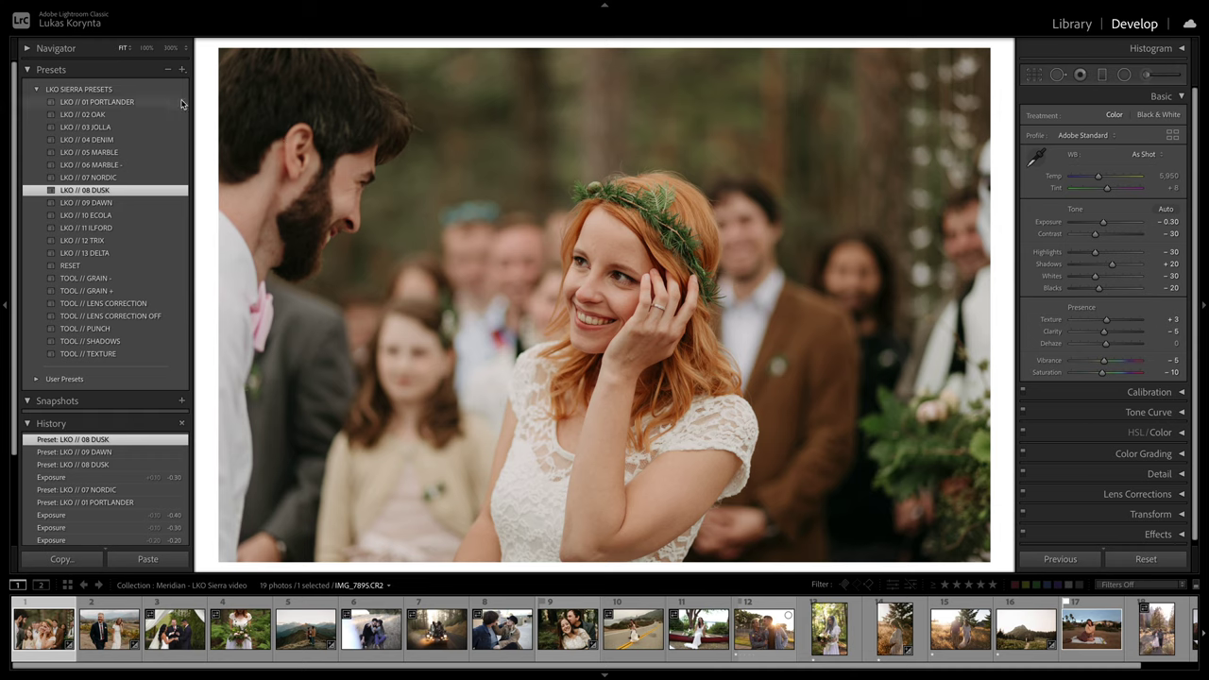
left_click(143, 203)
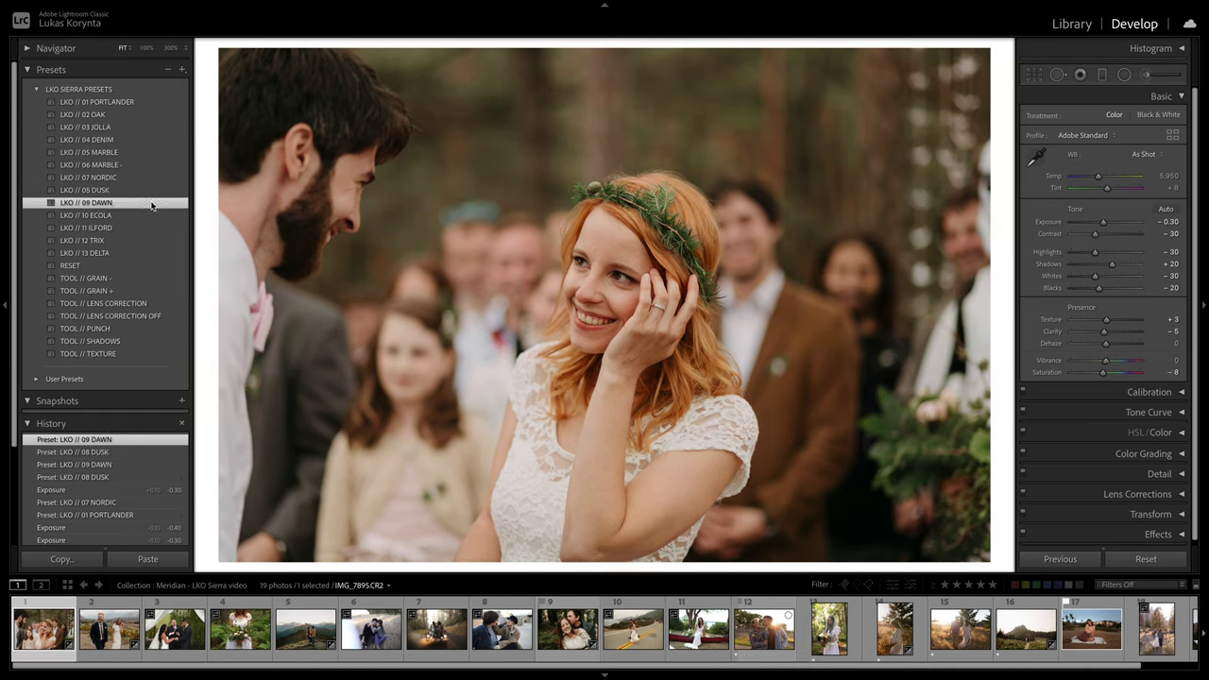
Step: Lower the DAWN-styled photo's exposure to −0.55, then raise it to −0.35
left_click_drag(1109, 227, 1101, 227)
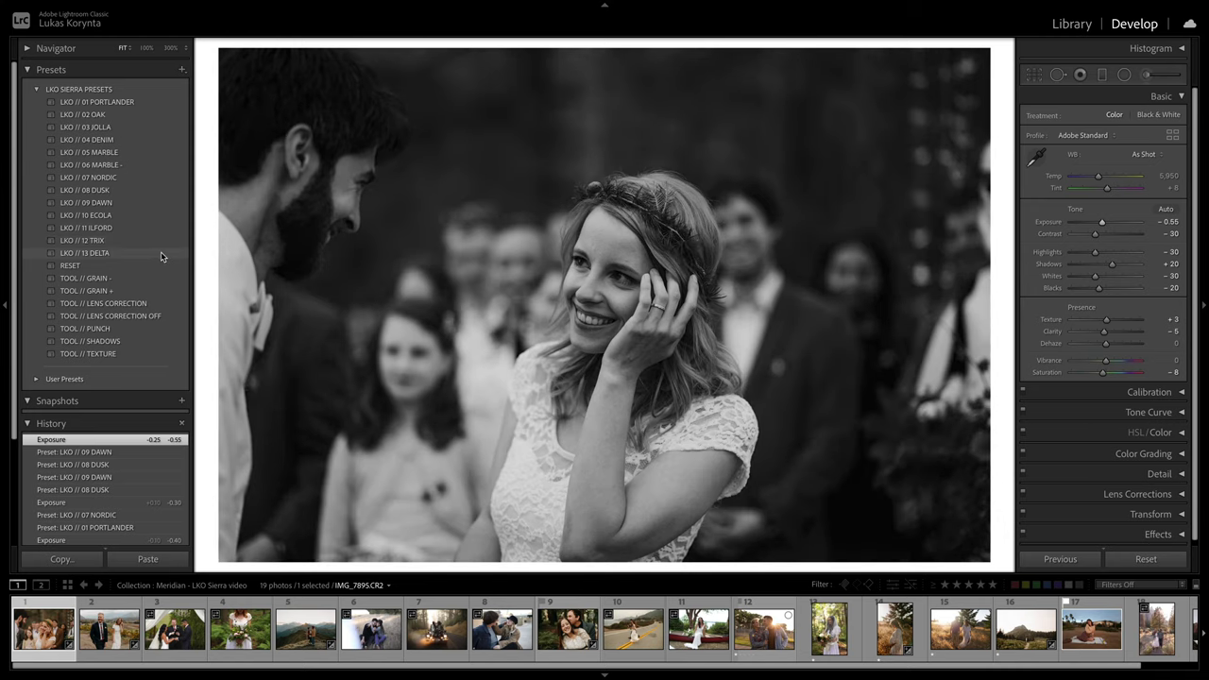
key("XF86AudioRaiseVolume")
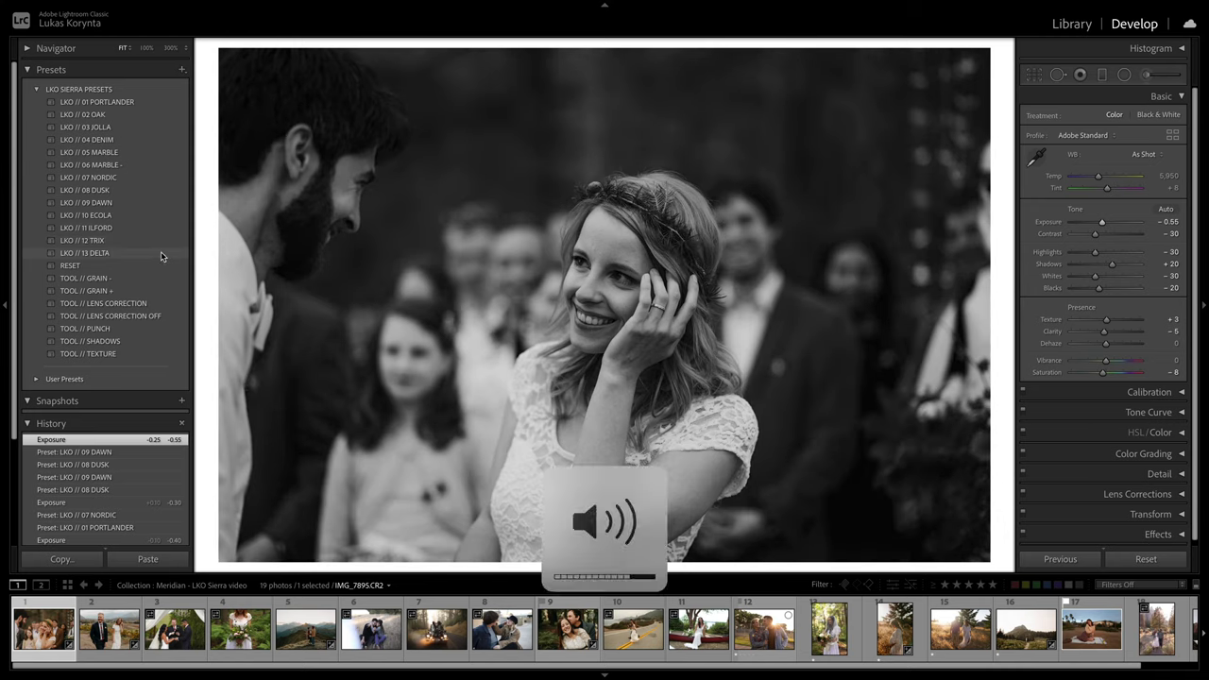
key("equal")
key("equal")
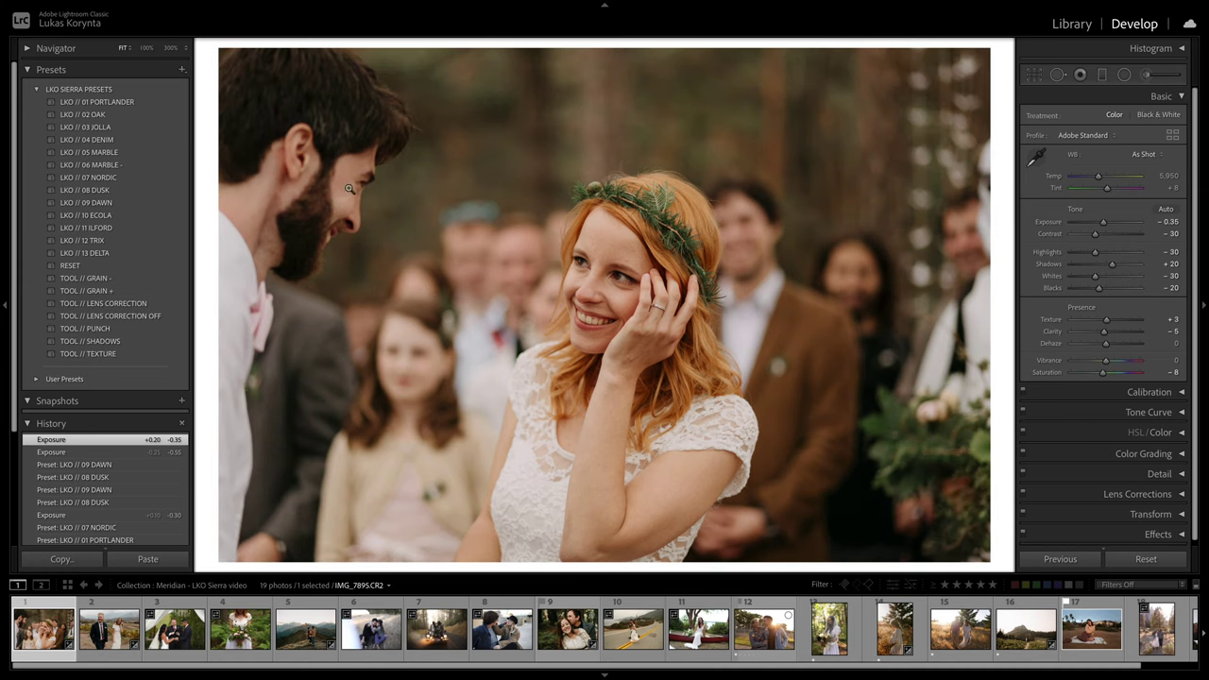
Step: Set the first photo's exposure to −0.60 while comparing the 01 PORTLANDER, 08 DUSK and 03 JOLLA presets, ending on JOLLA
left_click(179, 102)
left_click_drag(1102, 222, 1100, 222)
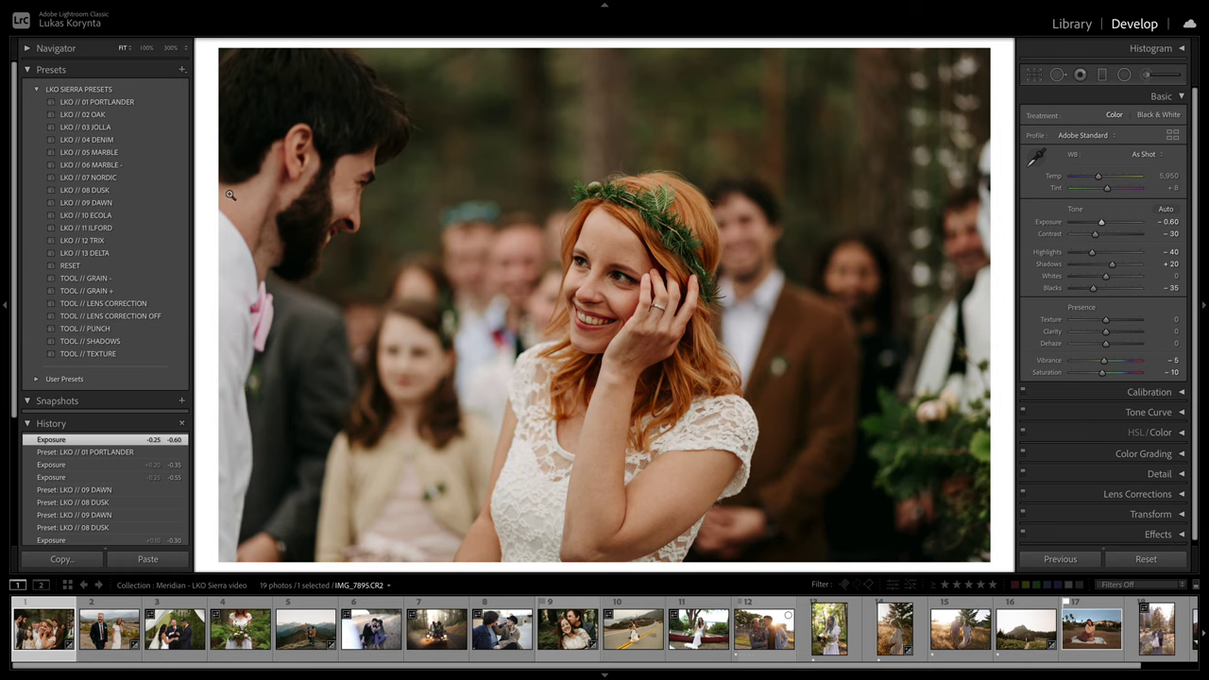
left_click(154, 189)
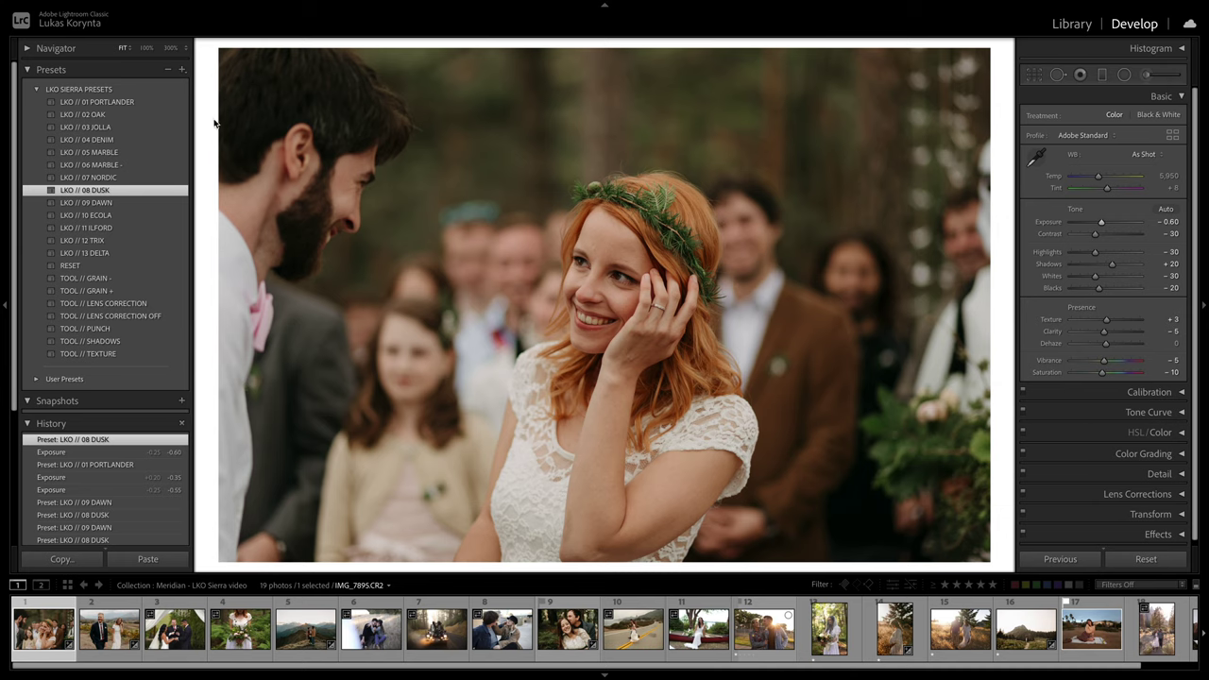
left_click(170, 127)
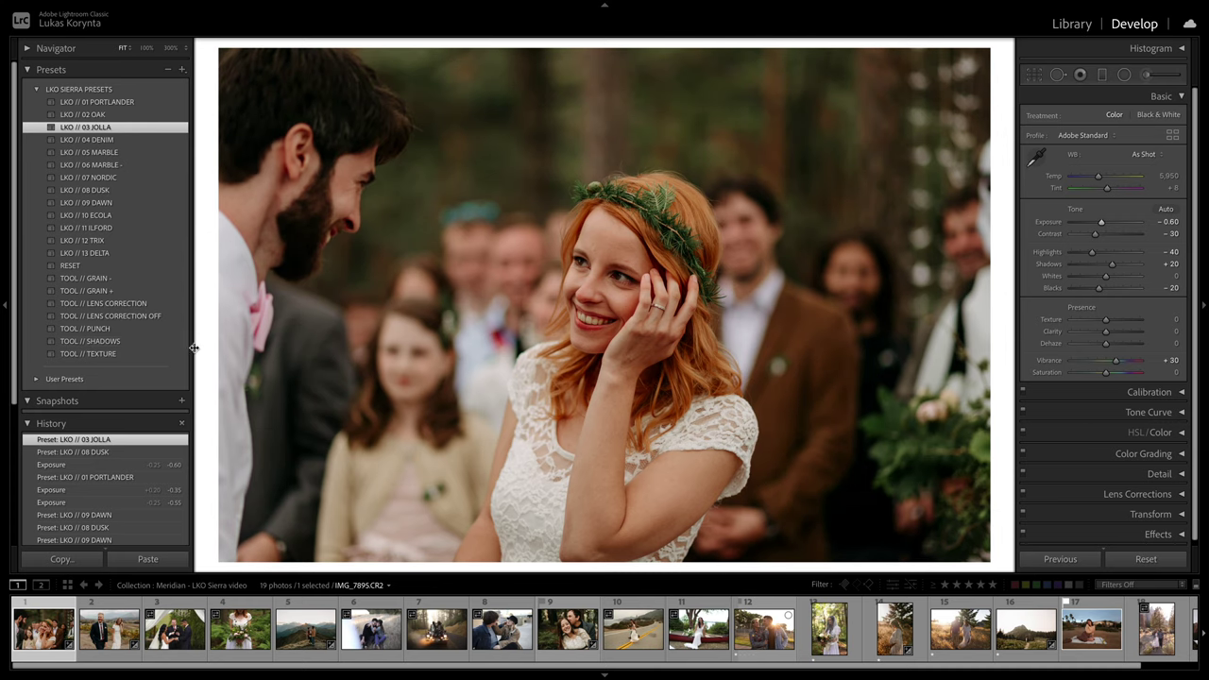
Step: Reset the fifth photo, the couple in the mountains, and apply the LKO // 01 PORTLANDER and TOOL // SHADOWS presets
left_click(282, 637)
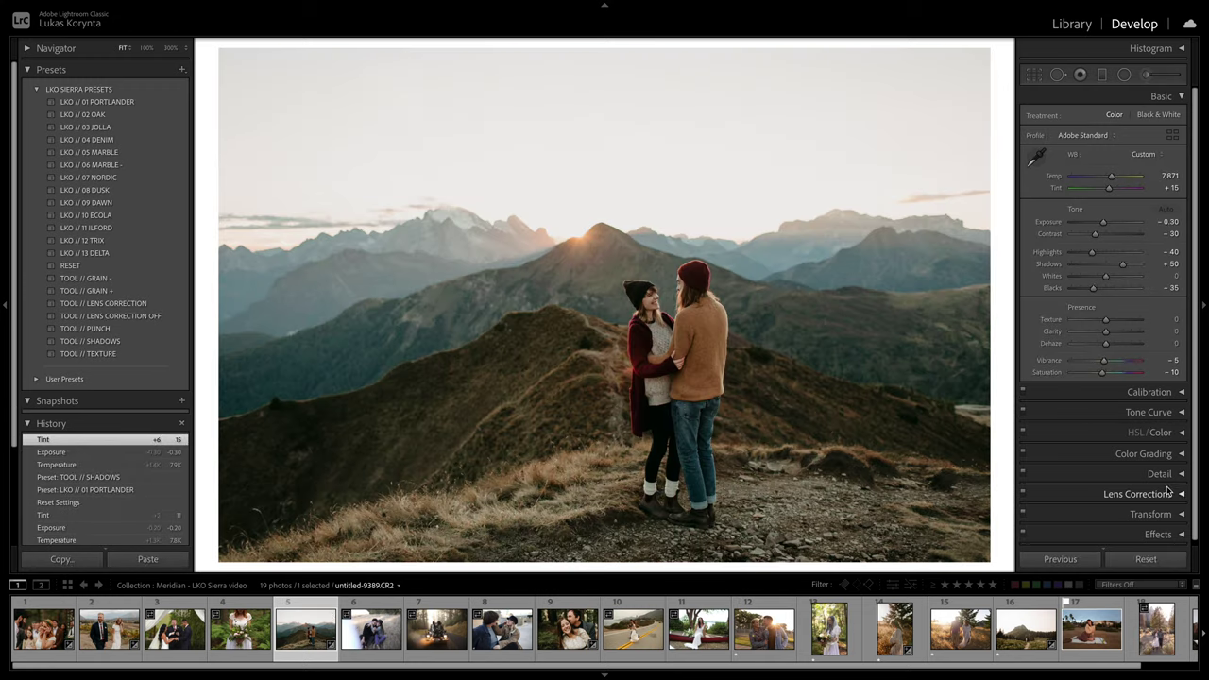
left_click(1145, 559)
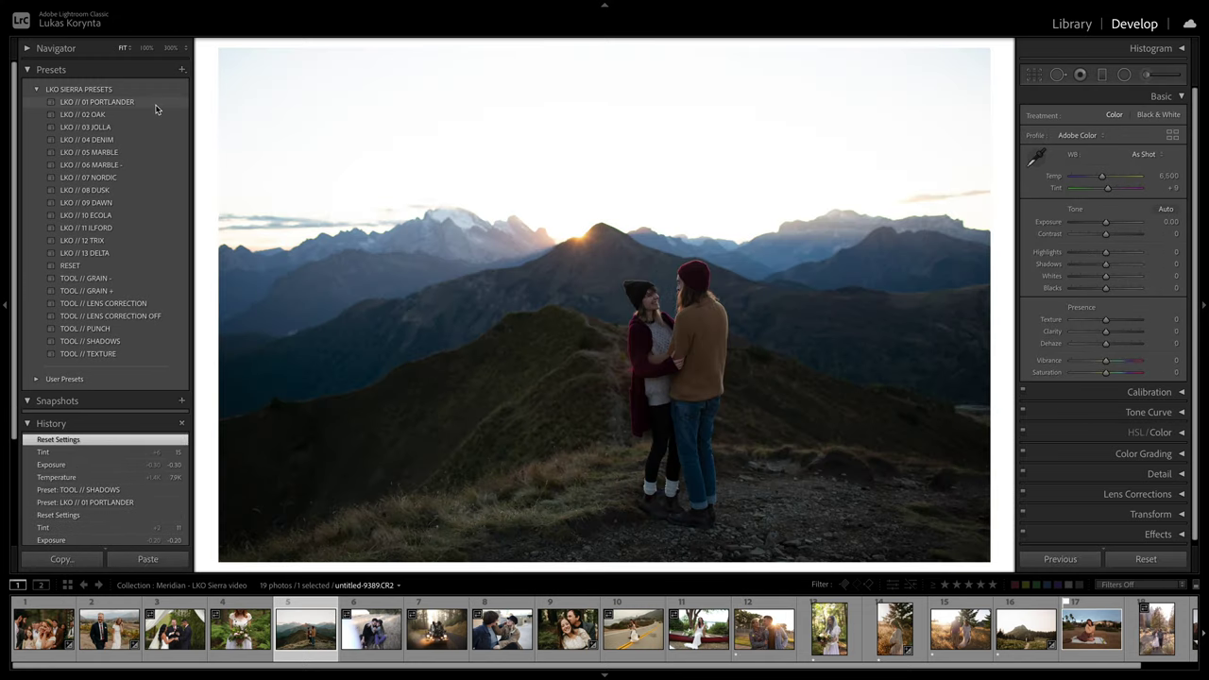
left_click(132, 102)
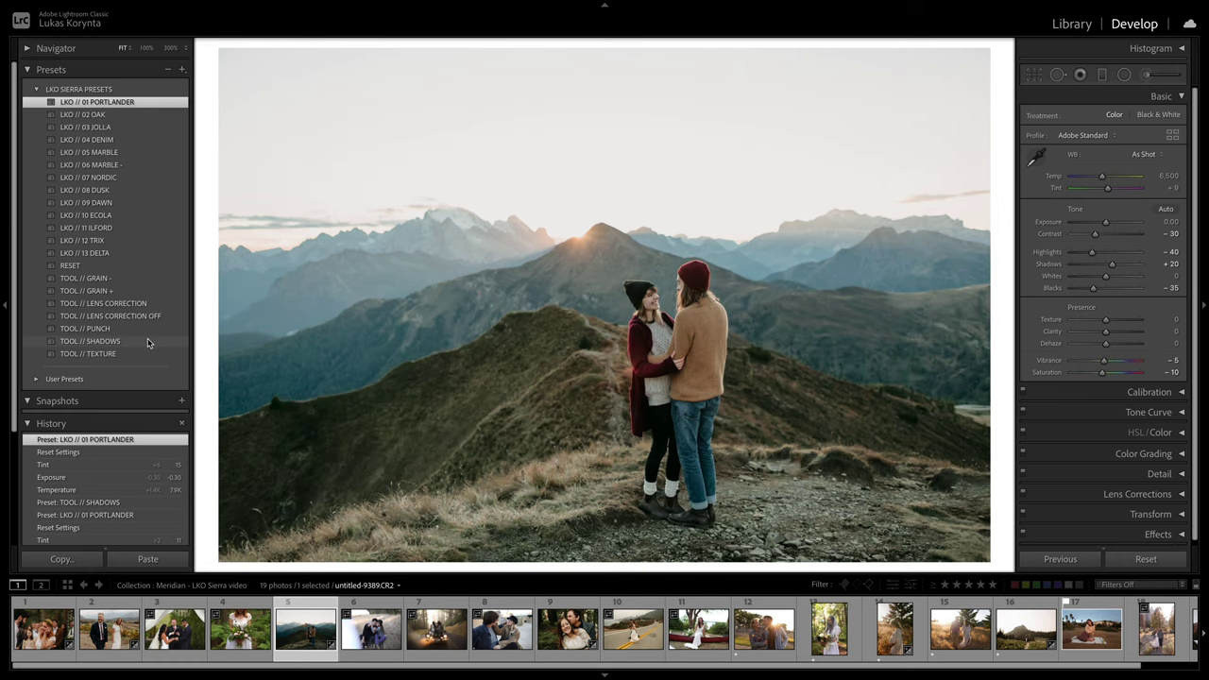
left_click(147, 341)
Step: Warm the mountain photo's temperature to 7,337 and lower its exposure to −0.35
left_click_drag(1101, 176, 1111, 180)
left_click_drag(1106, 226, 1103, 224)
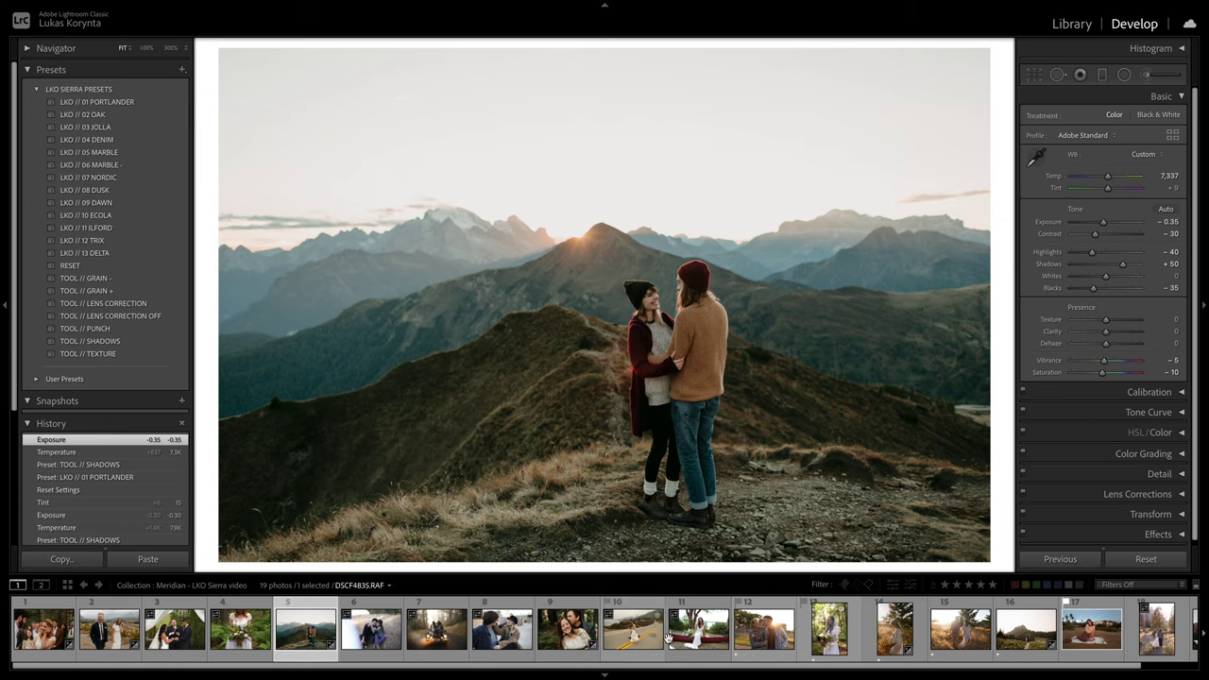
Step: Open the second photo, the couple in the vineyard, and reset its develop settings
left_click(883, 635)
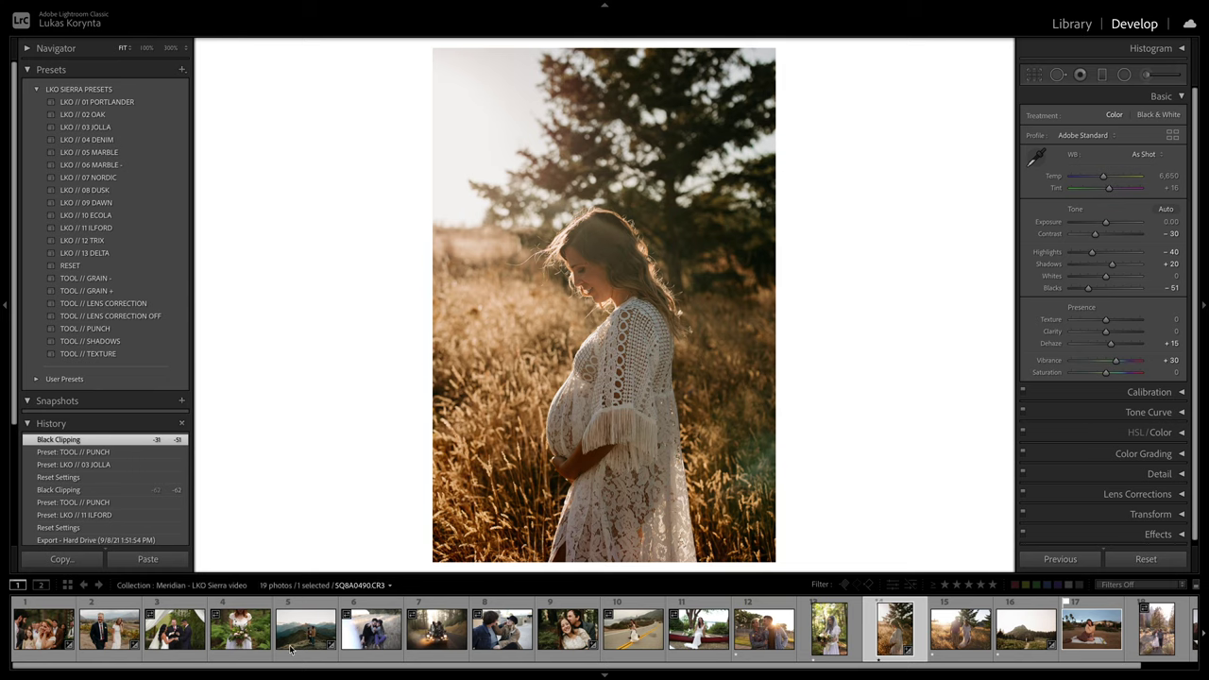
left_click(94, 634)
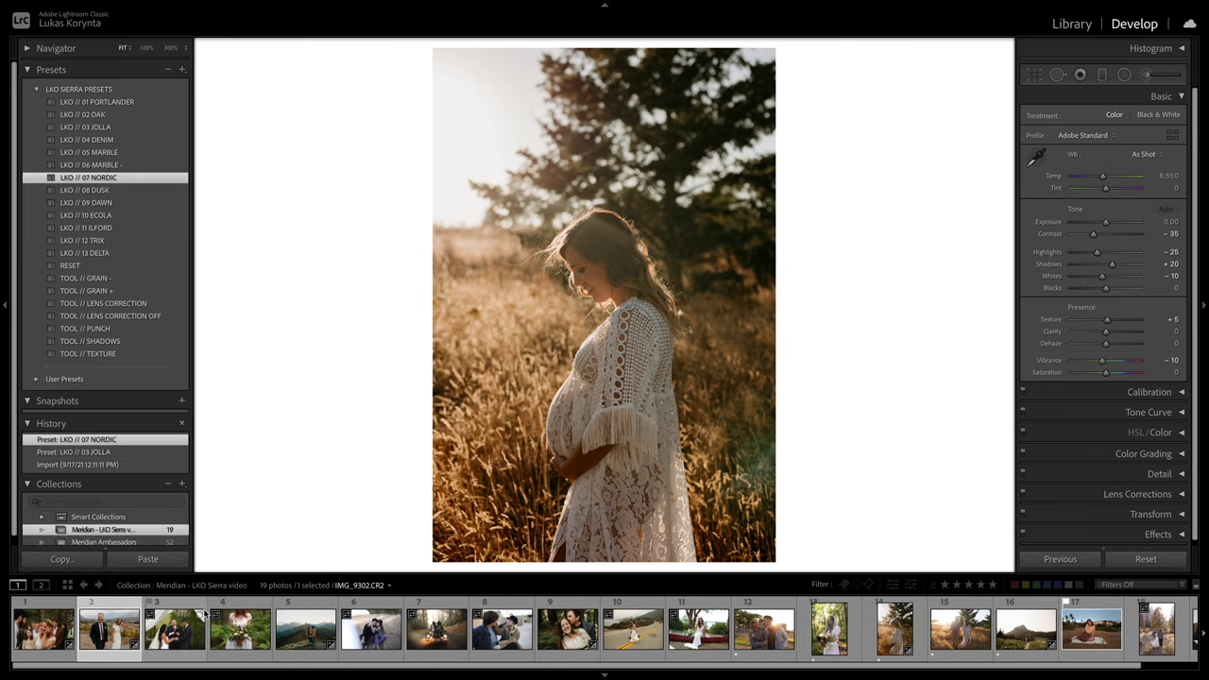
left_click(1153, 560)
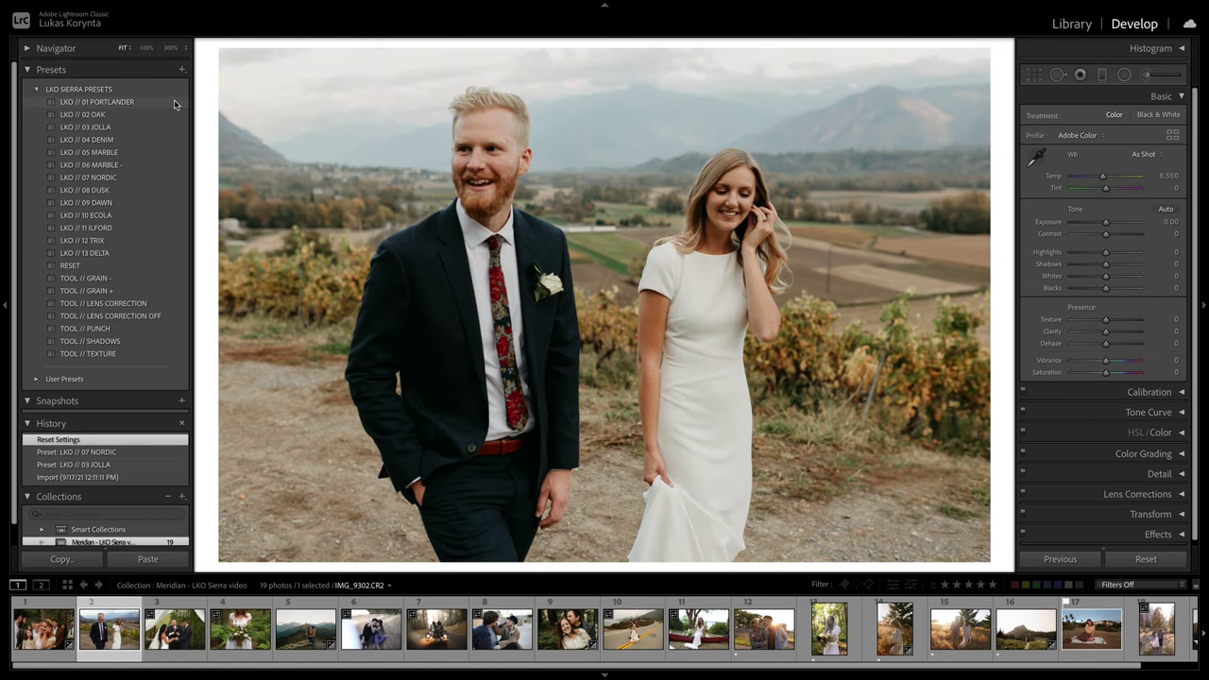
Step: Try the 01 PORTLANDER preset on the vineyard photo, then apply 04 DENIM with the temperature warmed to 7,826
left_click(172, 103)
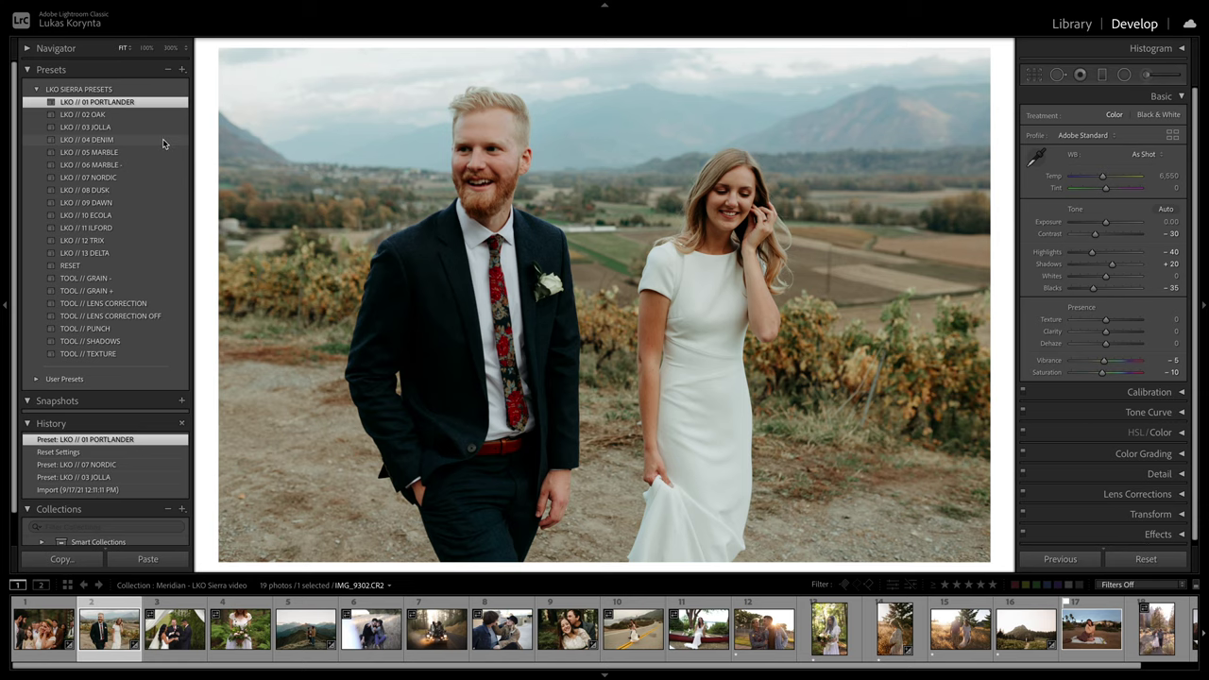
left_click(162, 143)
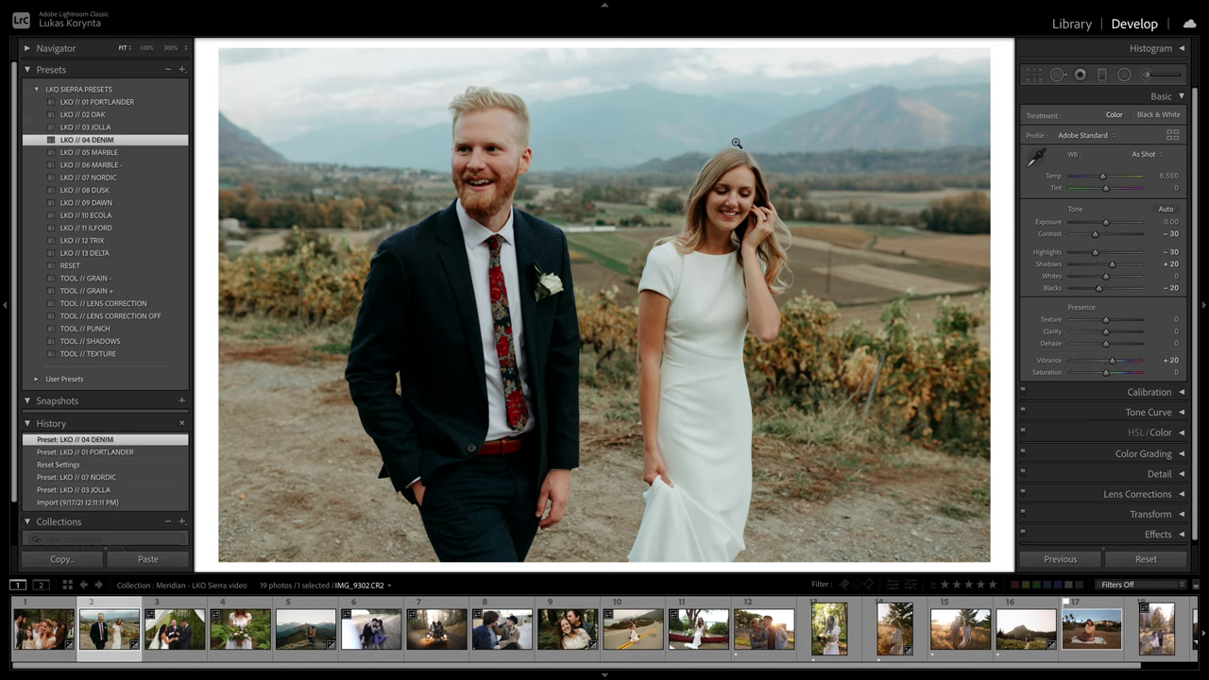
left_click_drag(1104, 178, 1110, 177)
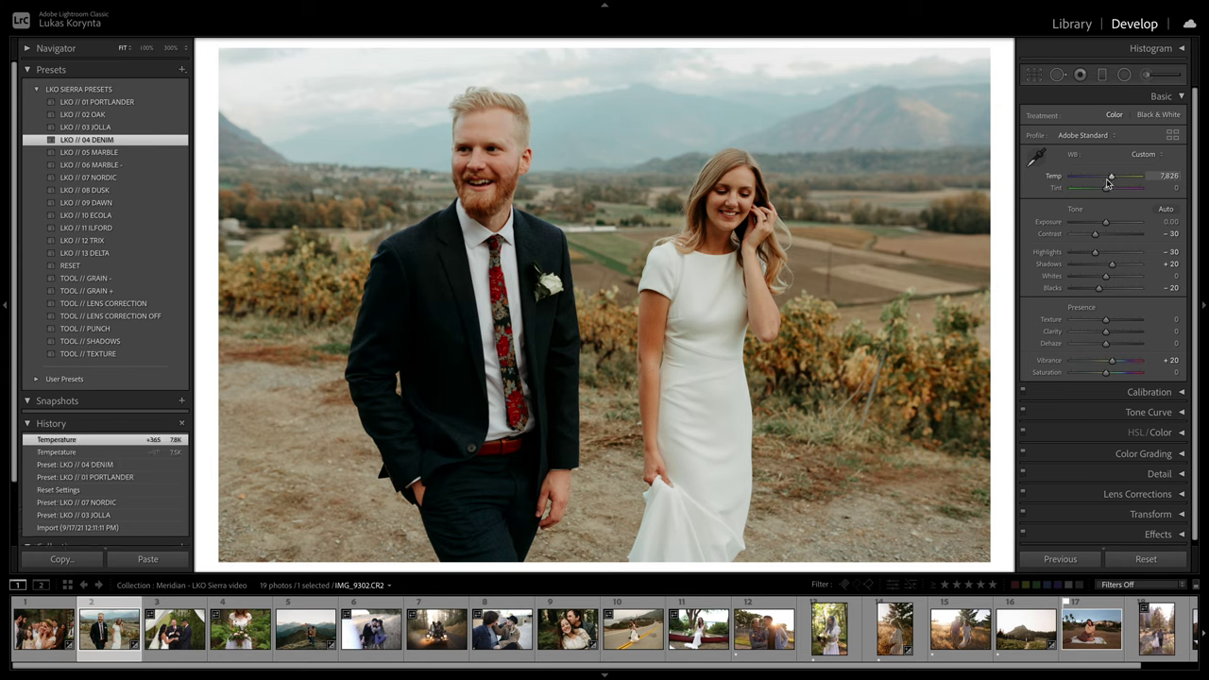
Step: Reset the vineyard photo and compare the 03 JOLLA, 04 DENIM and 05 MARBLE presets, ending on MARBLE
left_click(1145, 558)
left_click(137, 126)
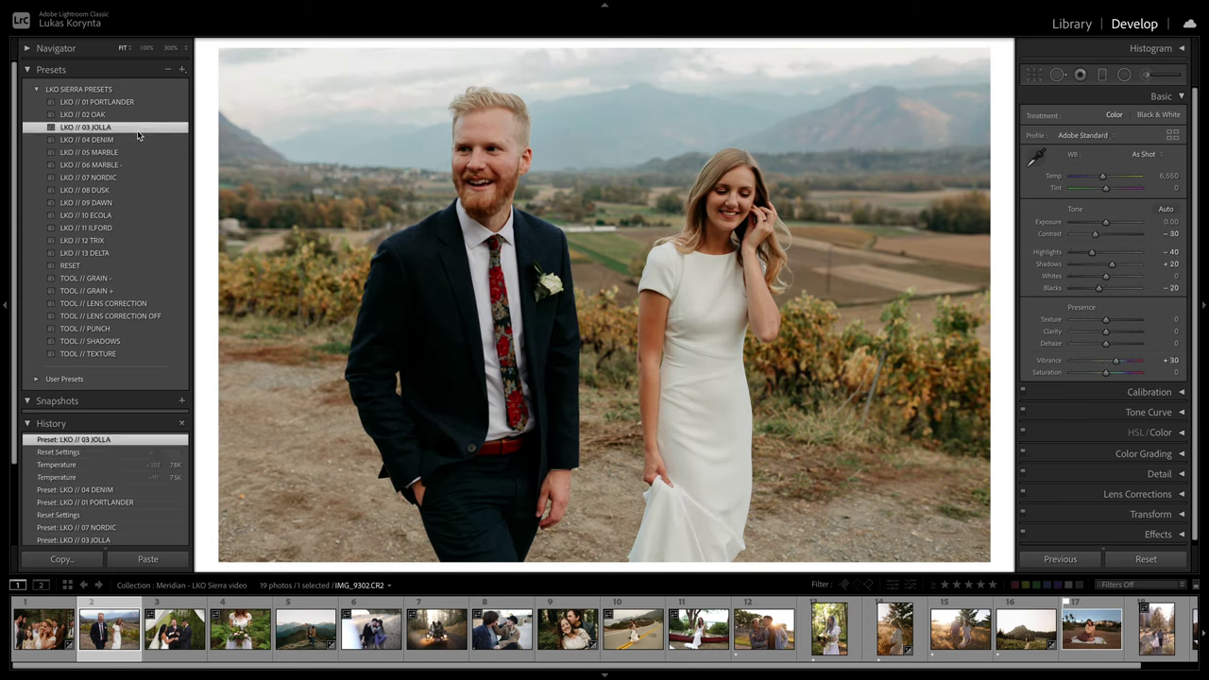
left_click(137, 140)
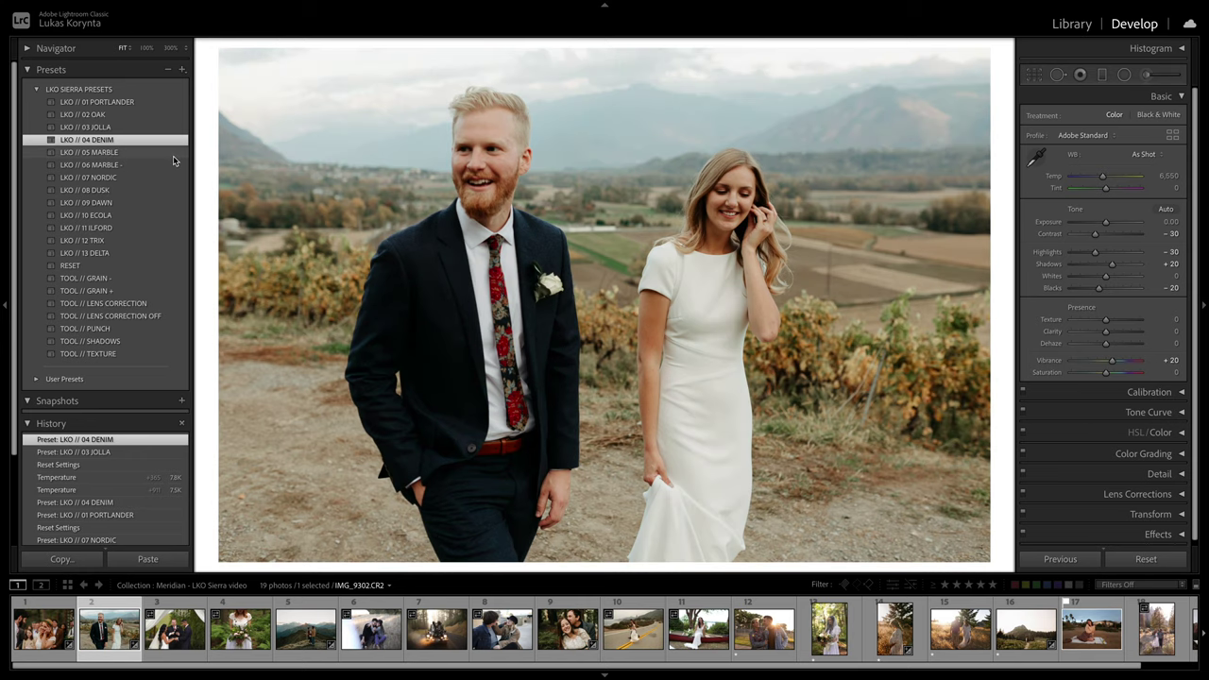
left_click(176, 153)
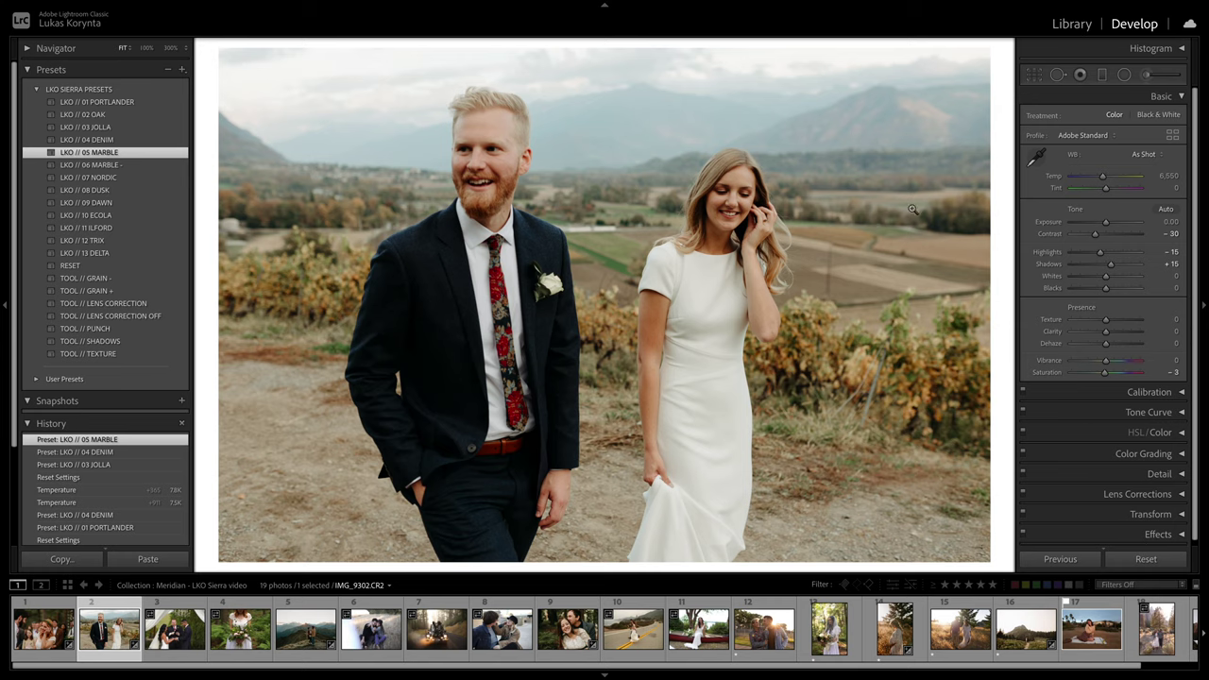
Step: Set the MARBLE-styled vineyard photo's temperature to 6,976 and its exposure to −0.10
left_click_drag(1103, 176, 1105, 177)
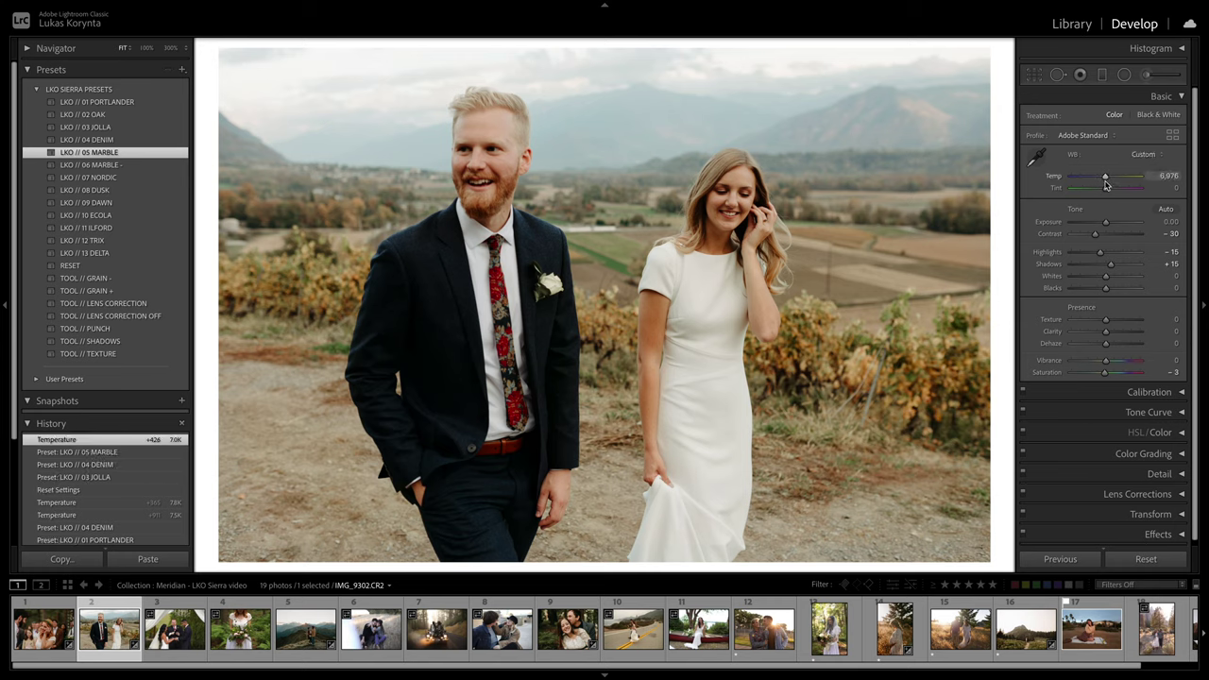
left_click_drag(1107, 225, 1104, 224)
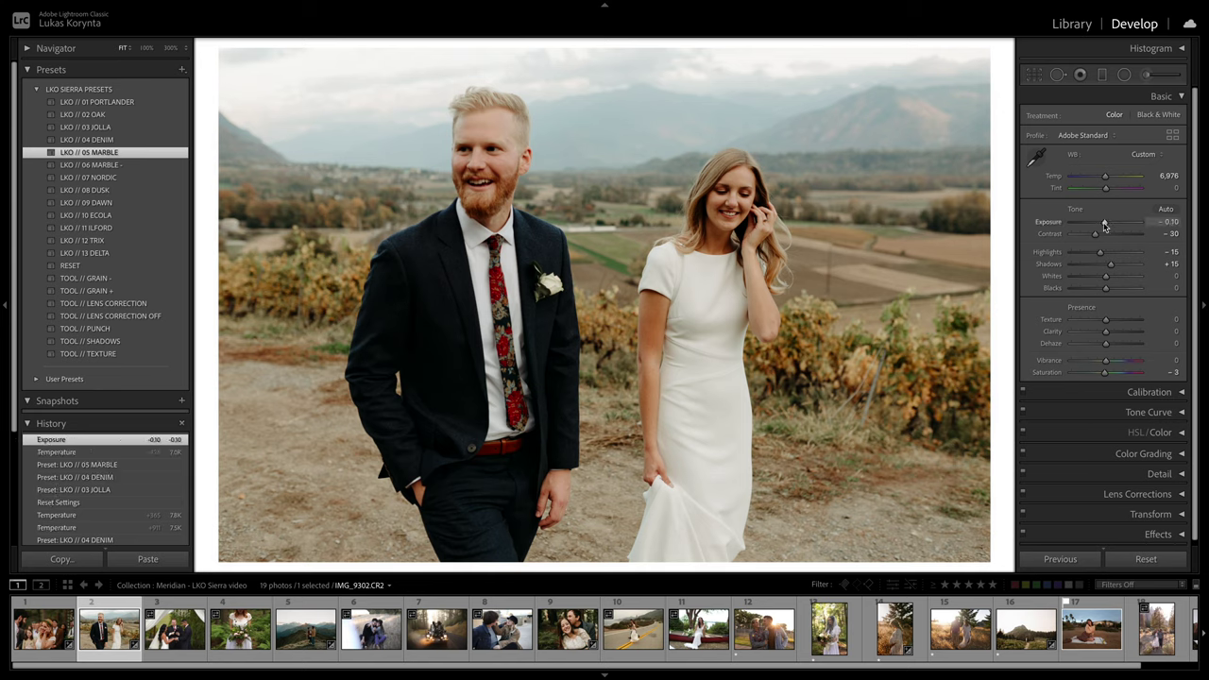
Step: Reset the vineyard photo and compare the 08 DUSK and 07 NORDIC presets, ending on NORDIC
left_click(1145, 559)
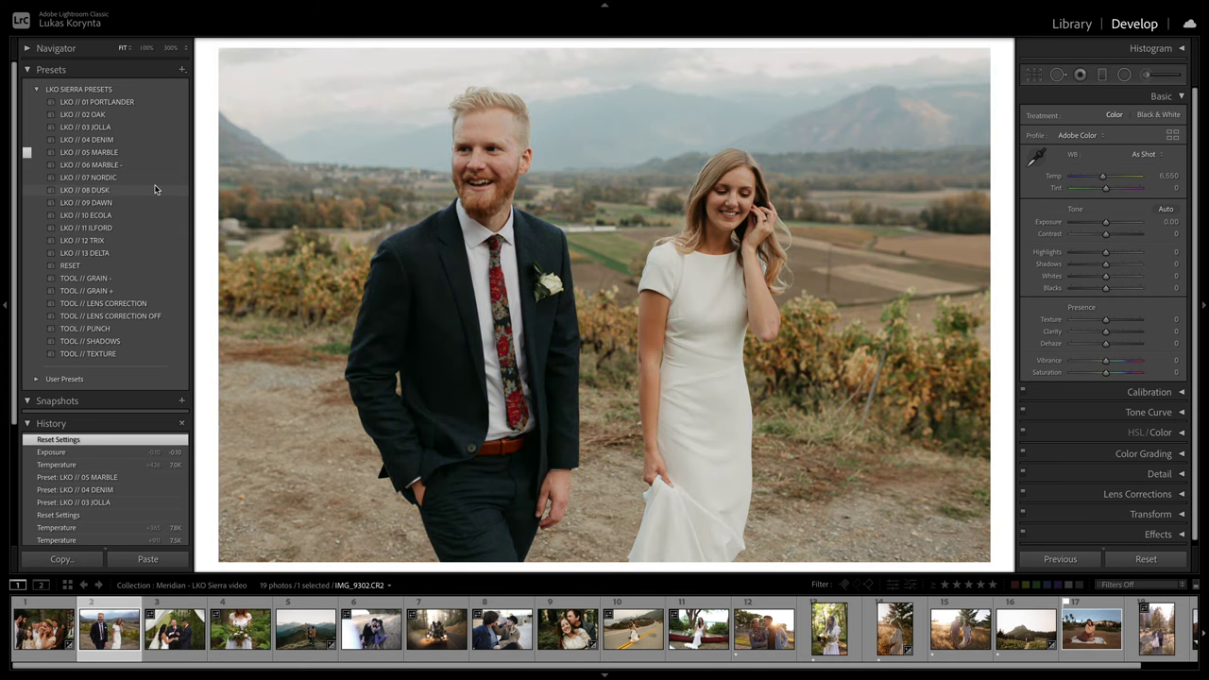
left_click(156, 189)
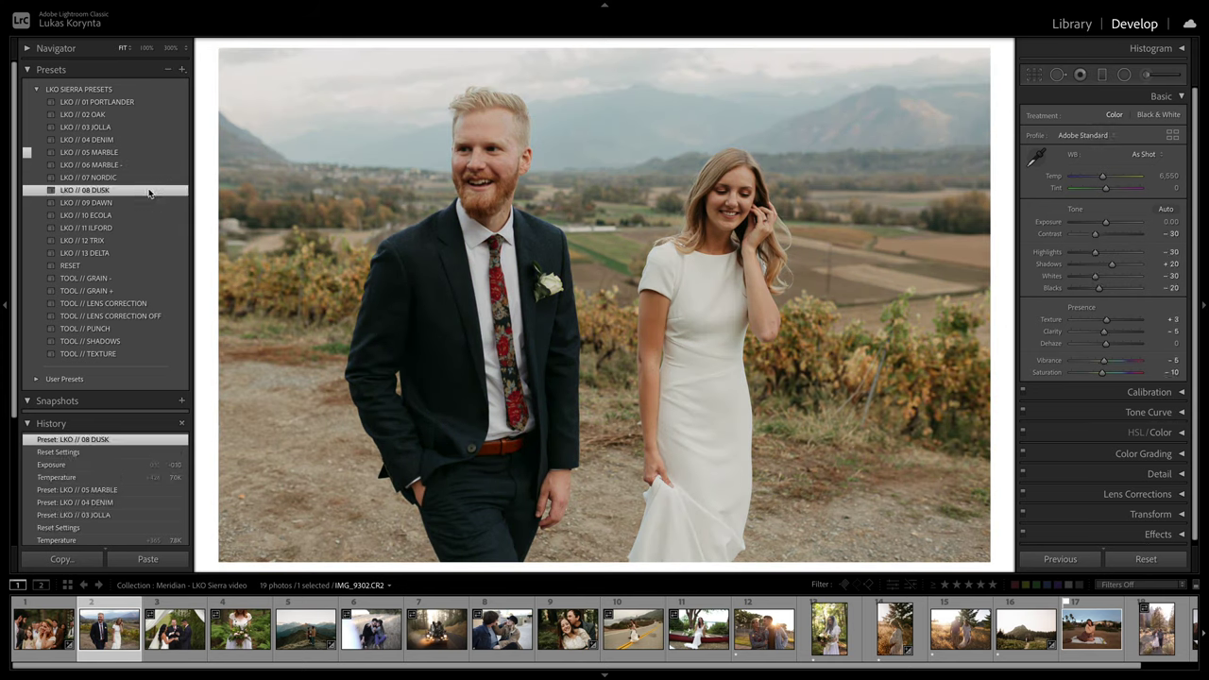
left_click(149, 178)
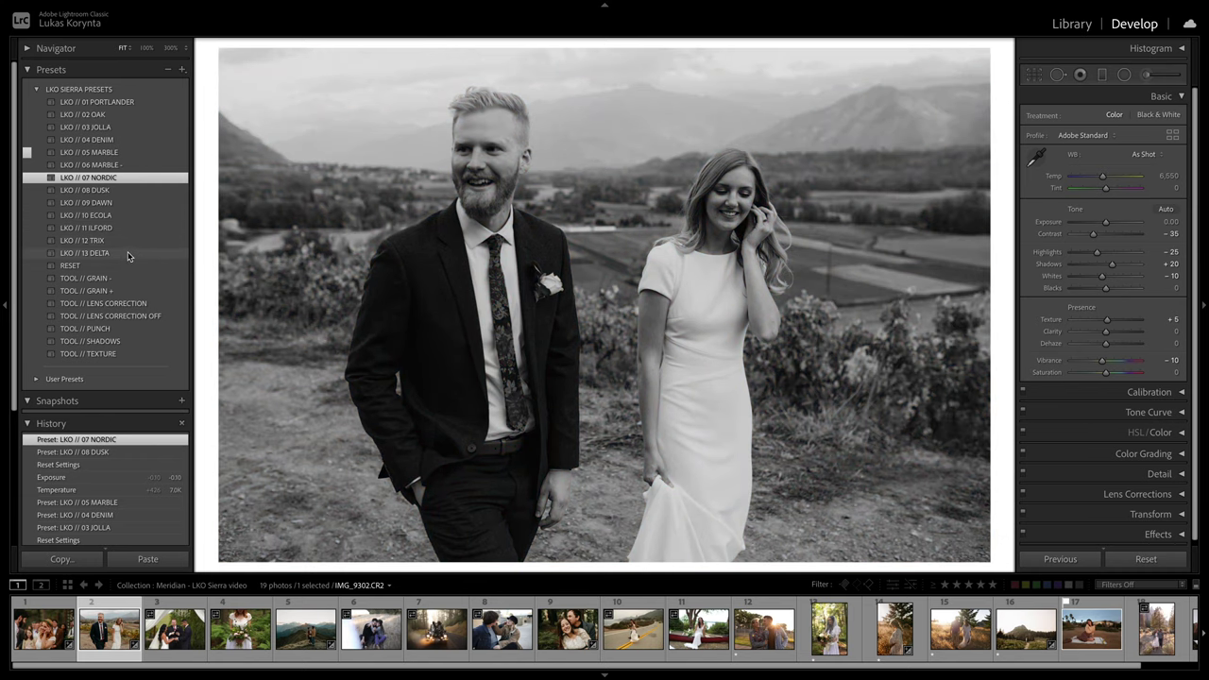
Step: Try the LKO // 01 PORTLANDER preset with temperature 6,662 on the third photo, the wedding ceremony, and reset it
left_click(175, 628)
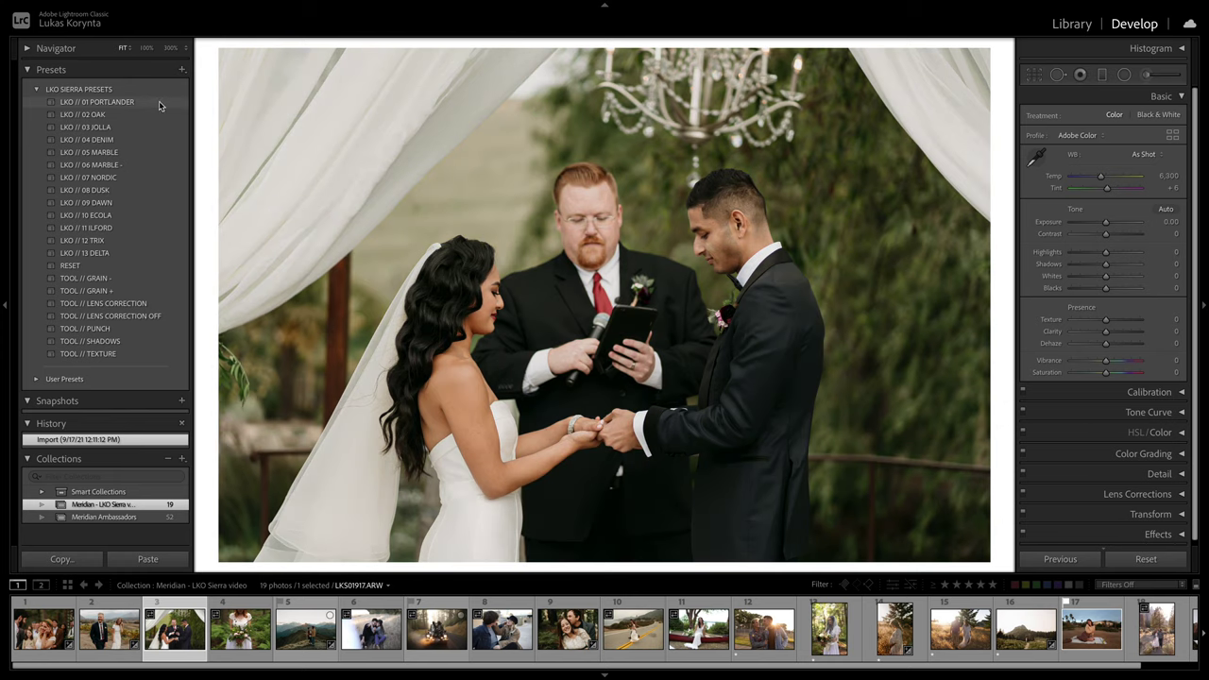
left_click(160, 101)
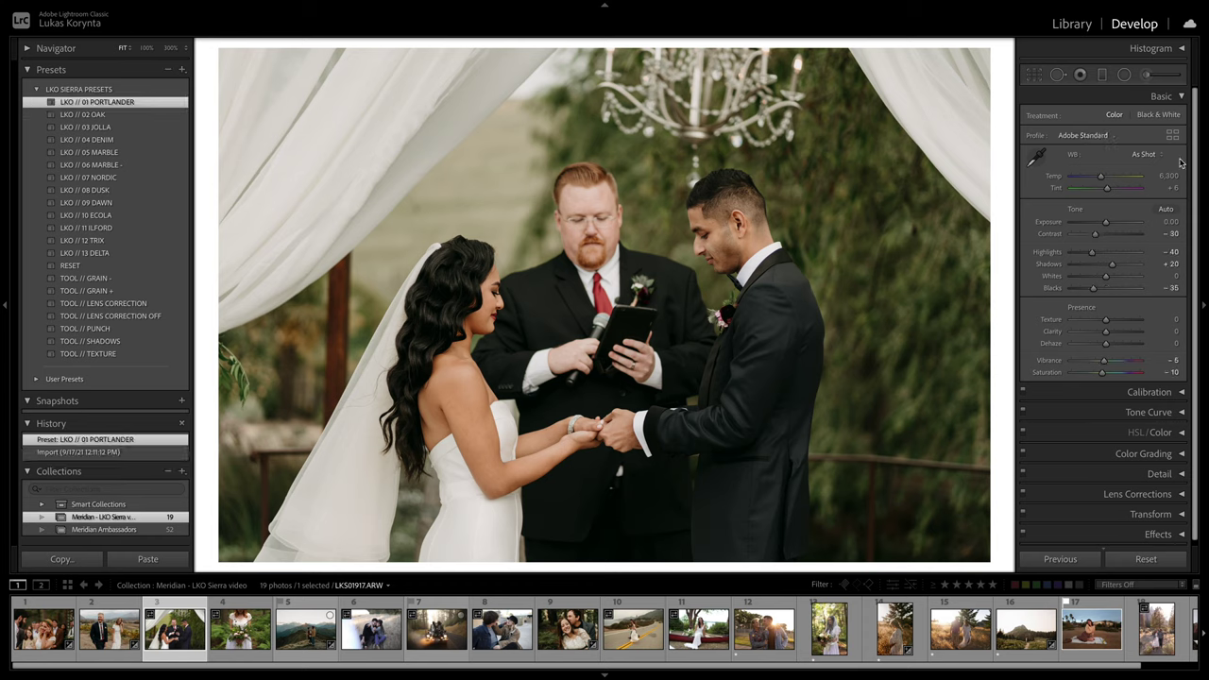
left_click_drag(1101, 178, 1107, 182)
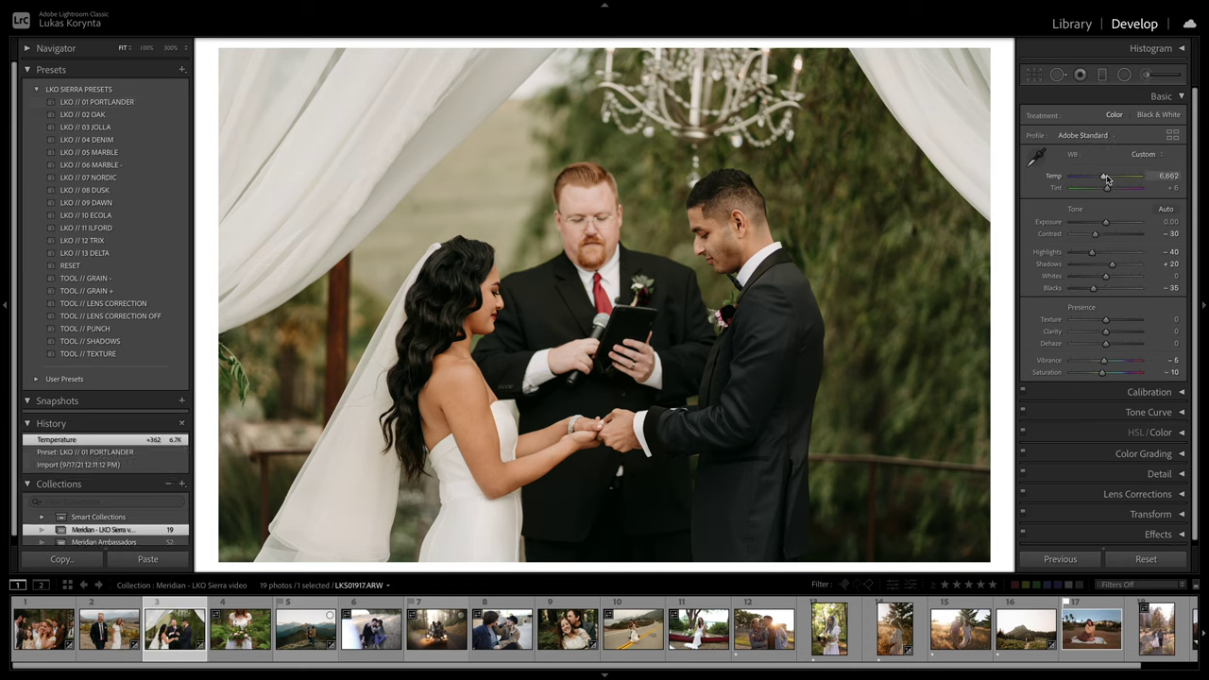
left_click(1146, 559)
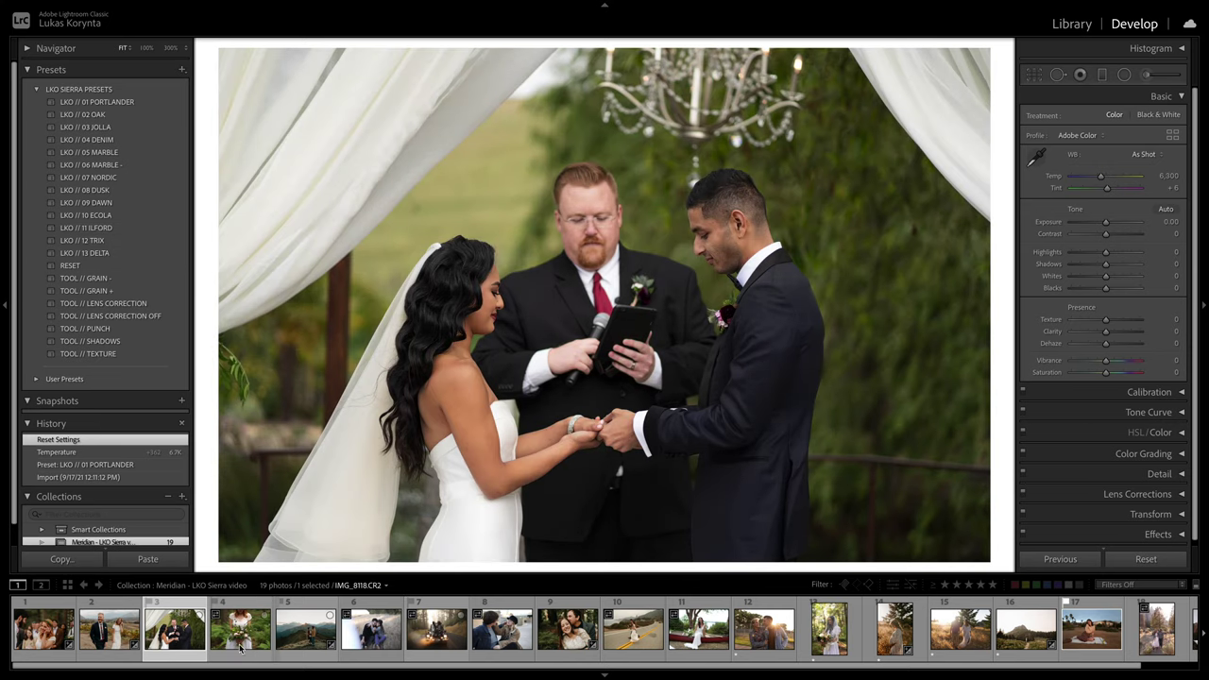
Step: Open the fourth photo, the bride holding a bouquet, and lower its exposure to −0.10
left_click(241, 647)
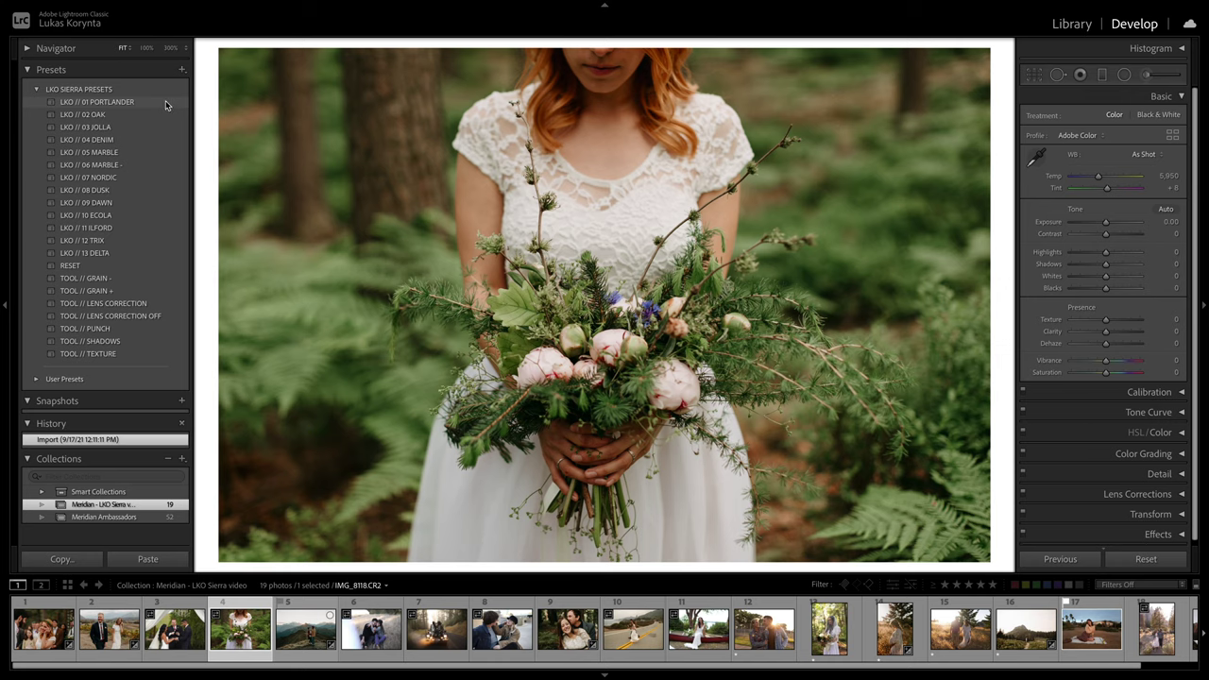
key("minus")
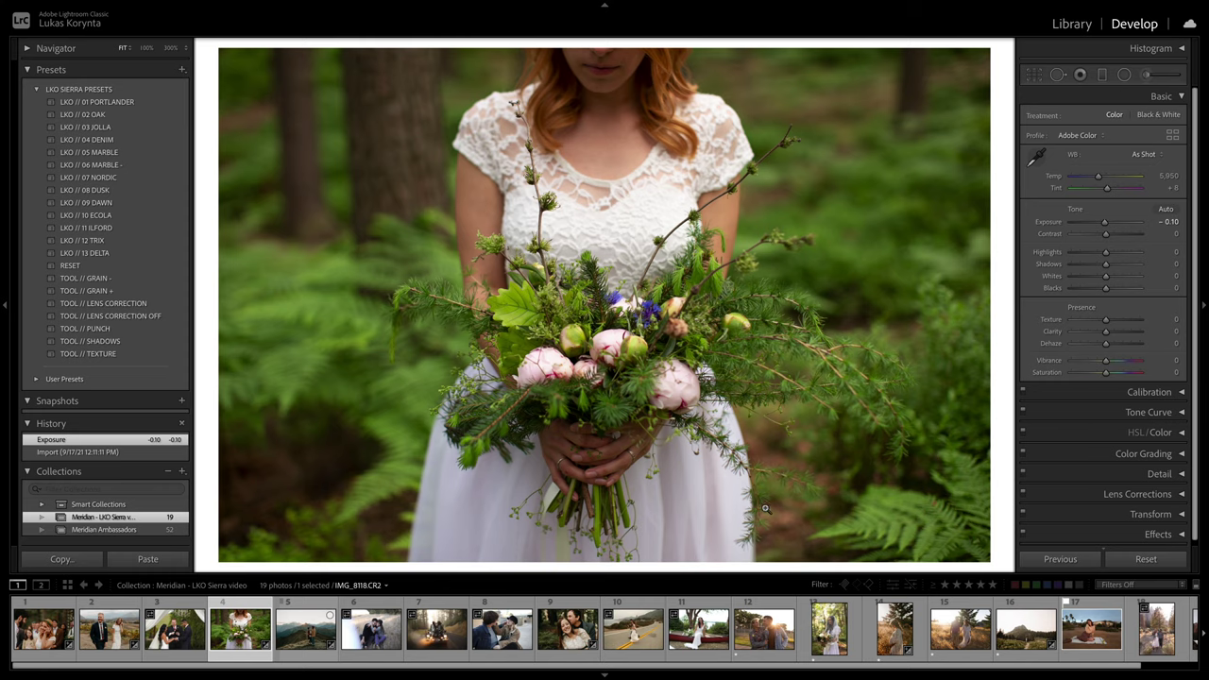
Step: Apply the LKO // 05 MARBLE and TOOL // PUNCH presets to photo 15, the couple in the golden field, and compare it with the original
left_click(961, 628)
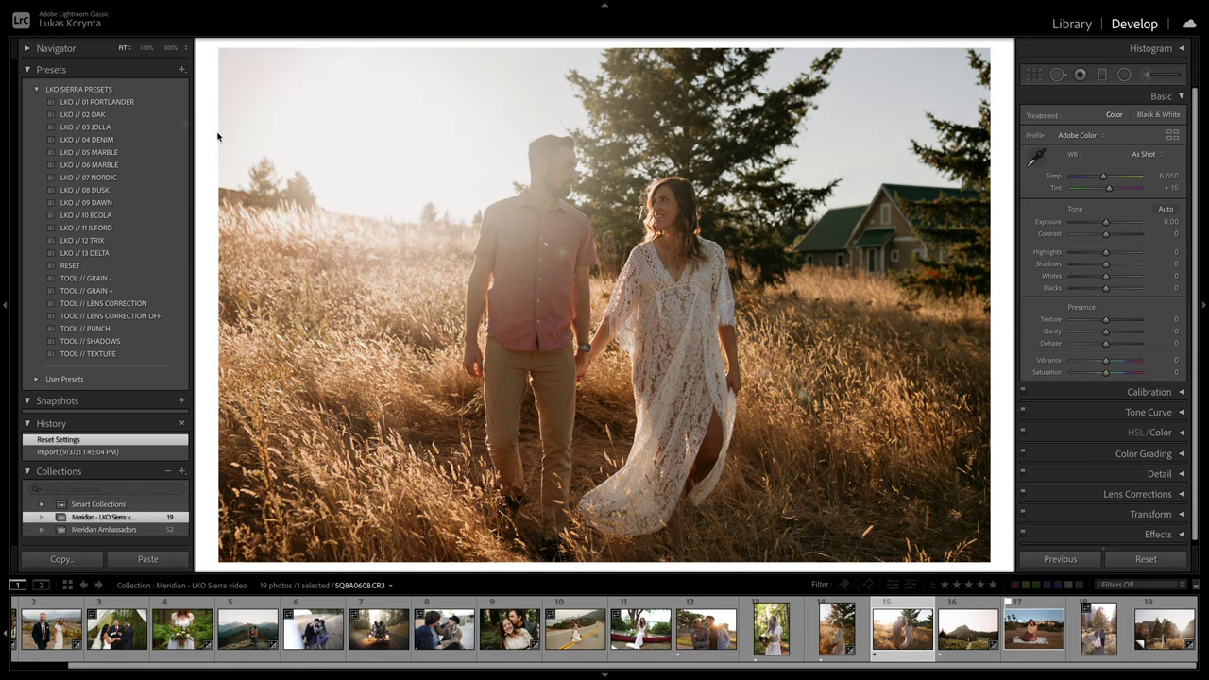
left_click(90, 152)
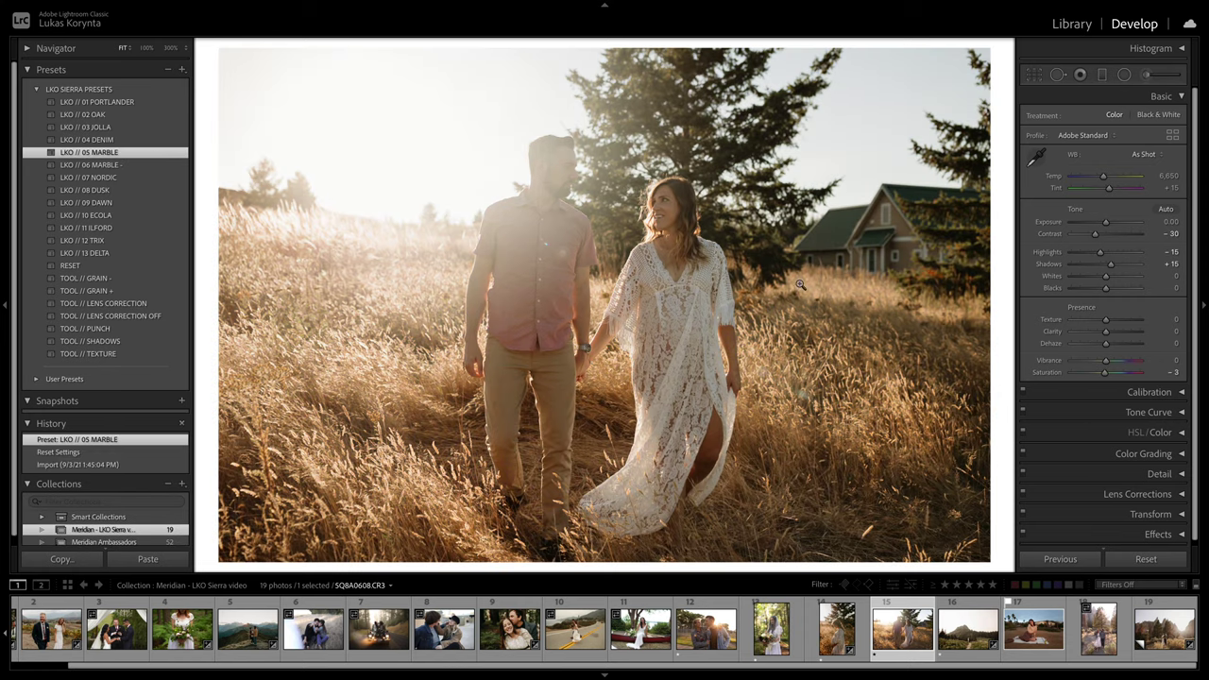
left_click(157, 330)
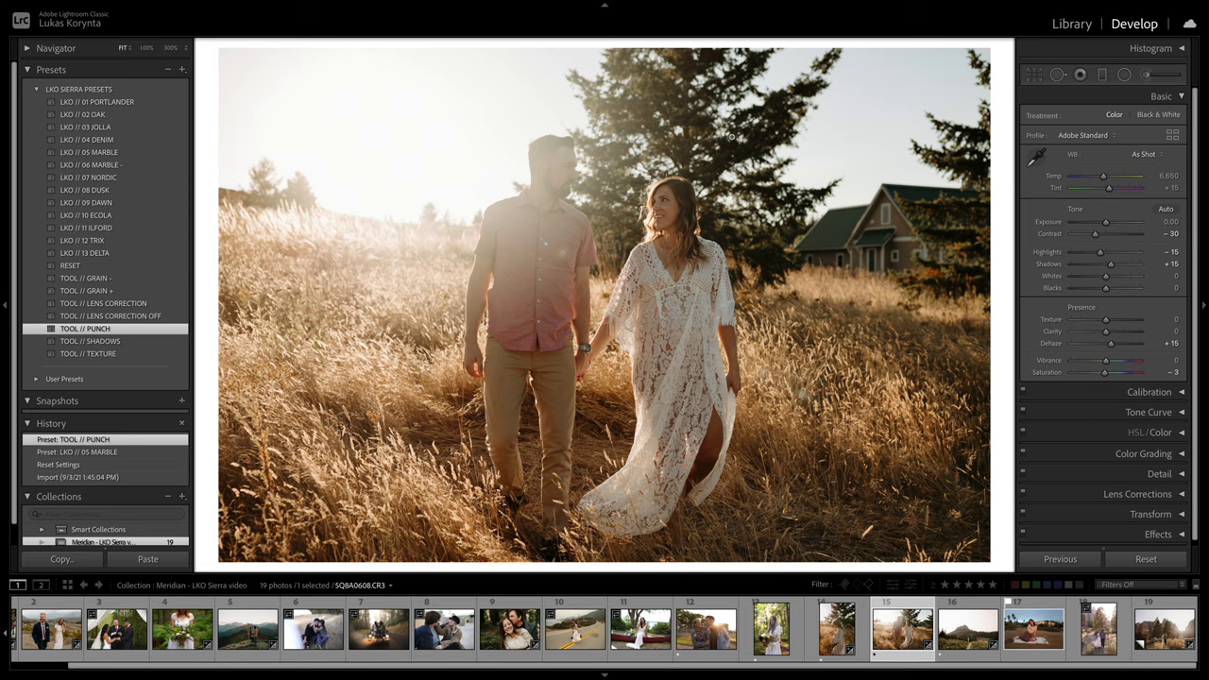
key("backslash")
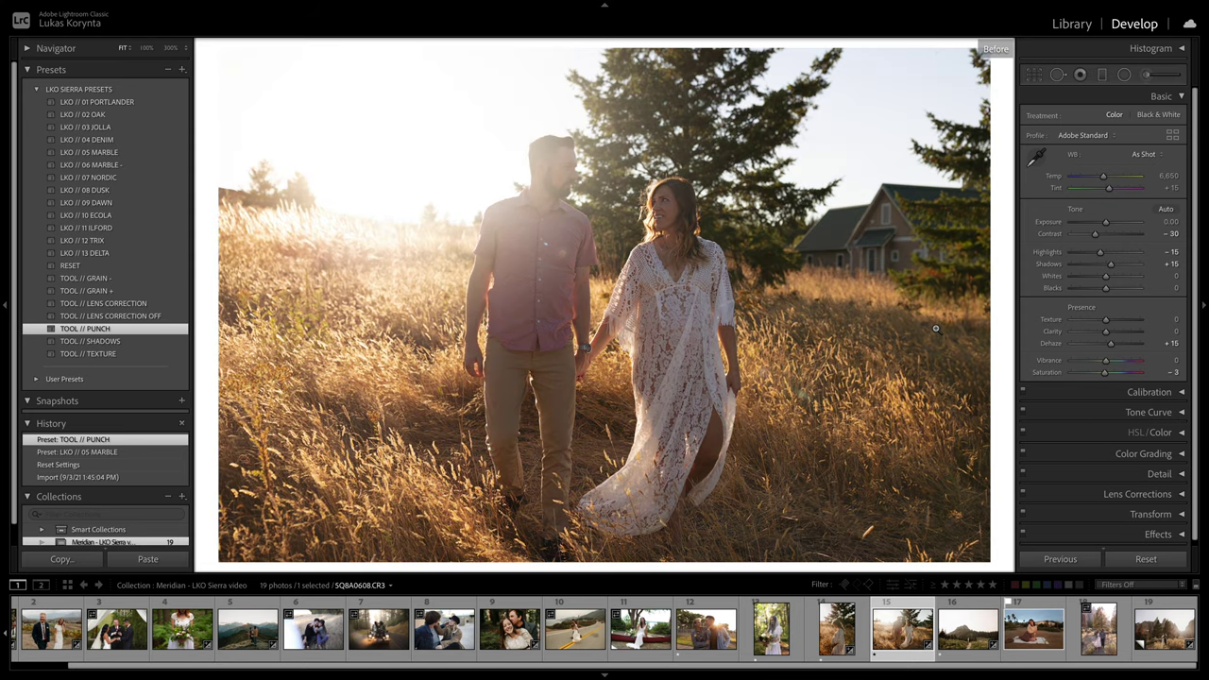
key("backslash")
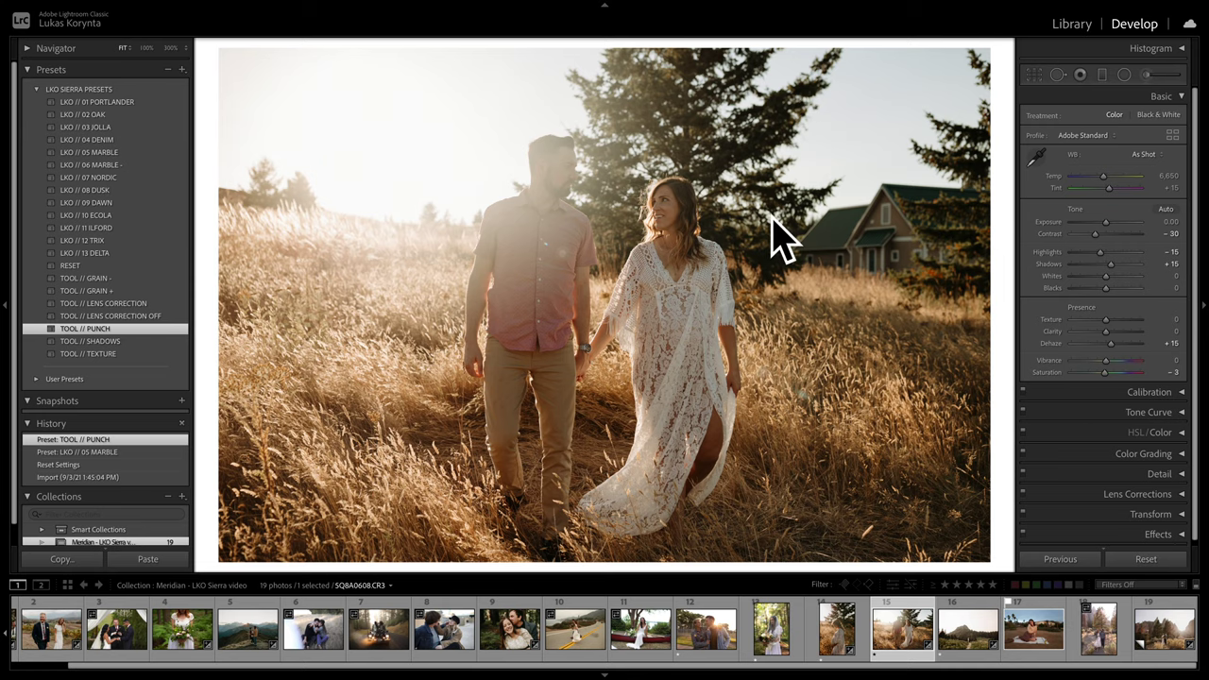
Step: Apply LKO // 05 MARBLE to photo 18, the couple with the dog, with exposure −0.30 and temperature 6,447
left_click(1107, 638)
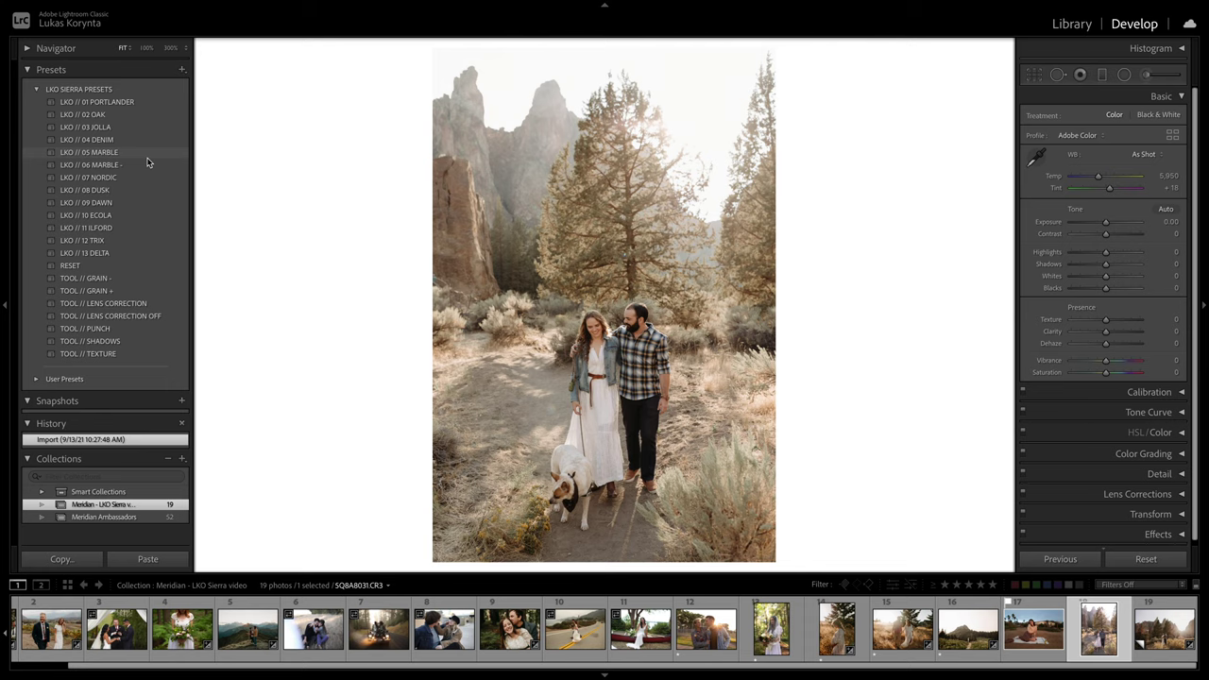
left_click(142, 153)
left_click_drag(1108, 224, 1103, 224)
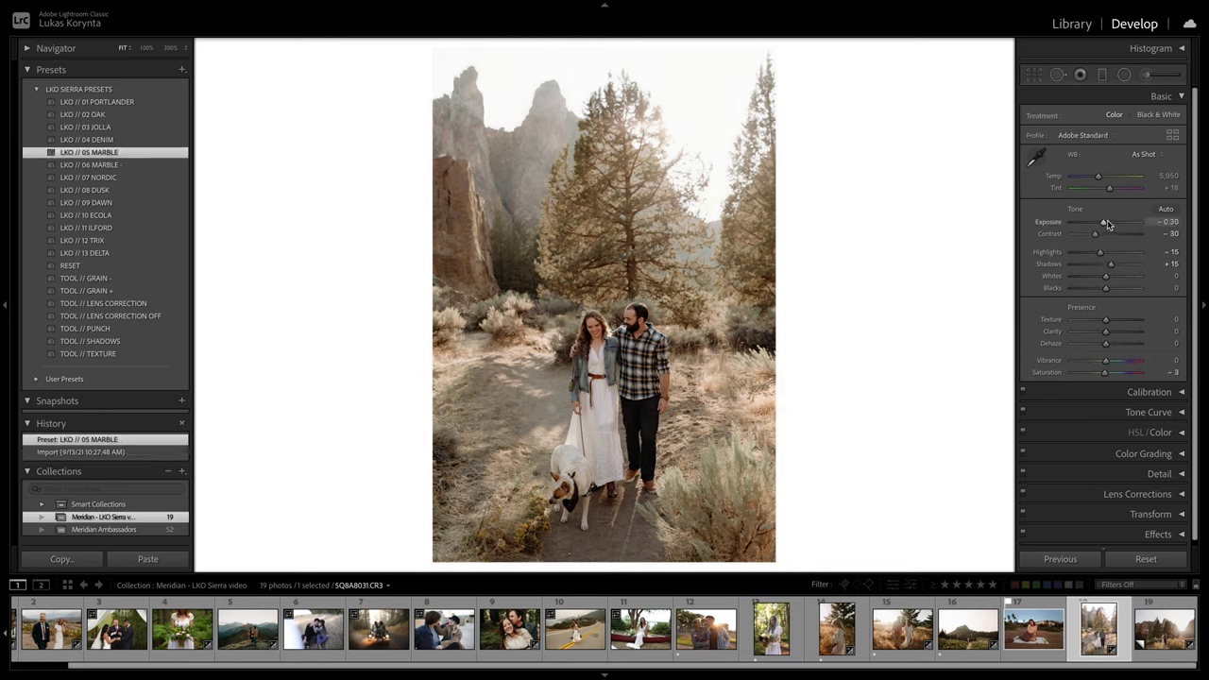
left_click_drag(1098, 178, 1107, 182)
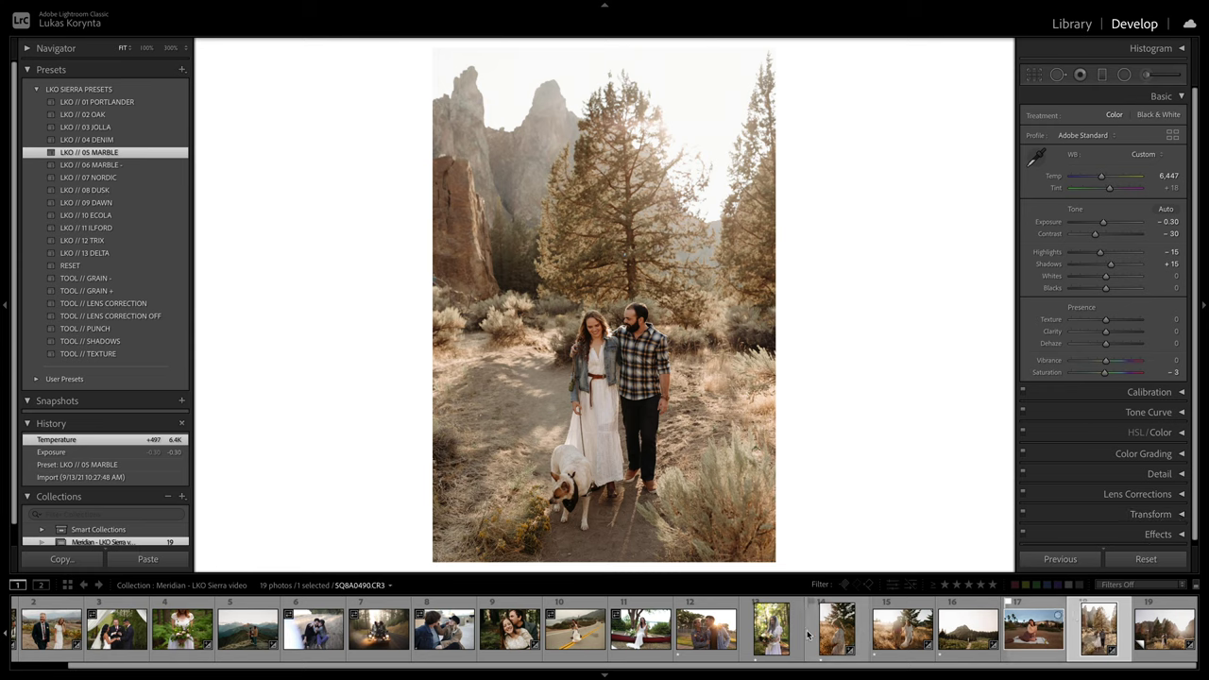
Step: Switch to the Meridian Ambassadors collection and open its first photo for developing
scroll(614, 628, "up", 2)
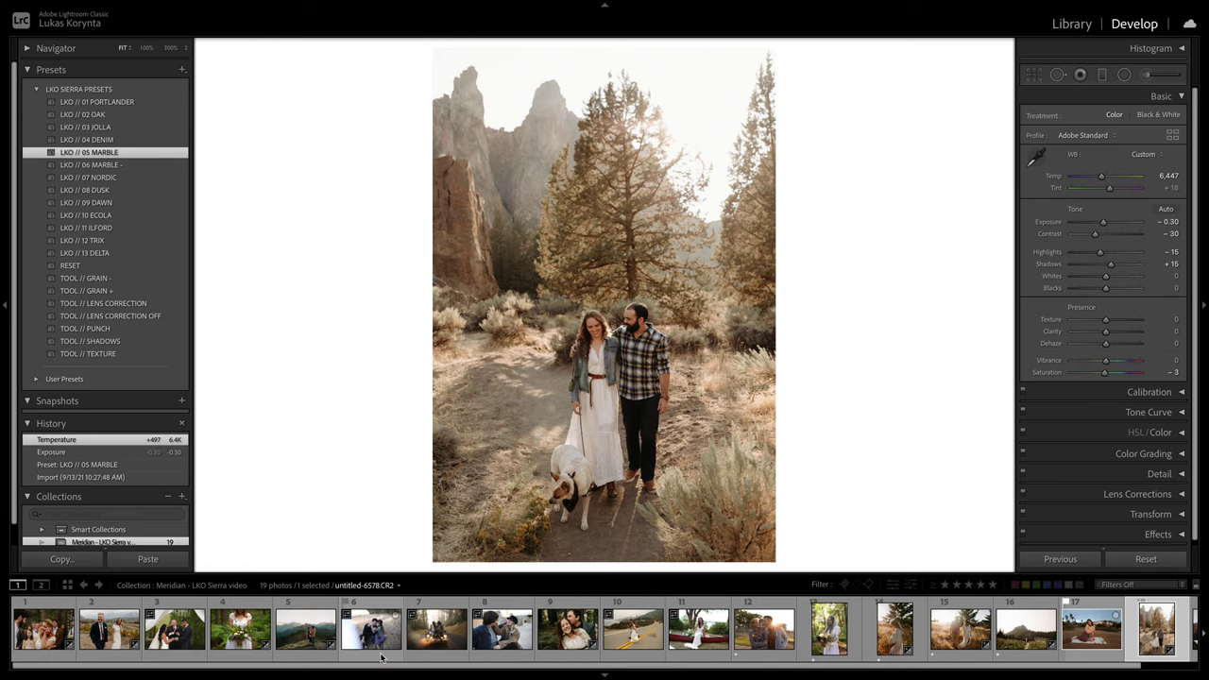
left_click(1072, 24)
left_click(104, 429)
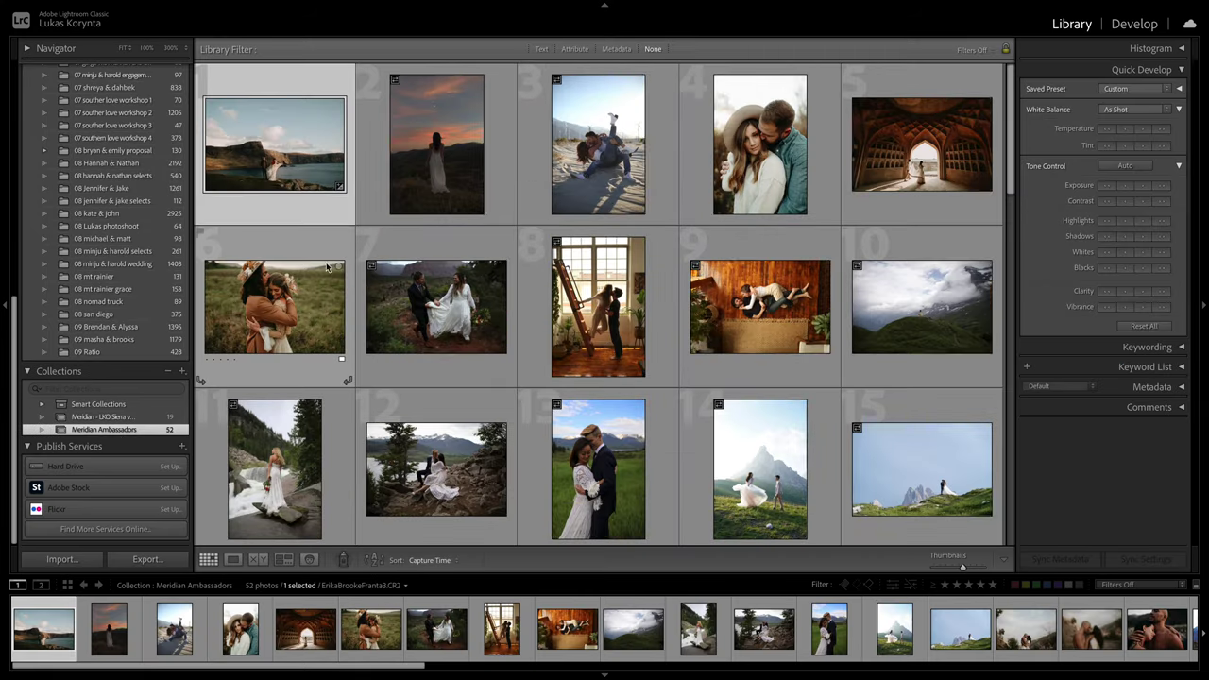
left_click(1120, 27)
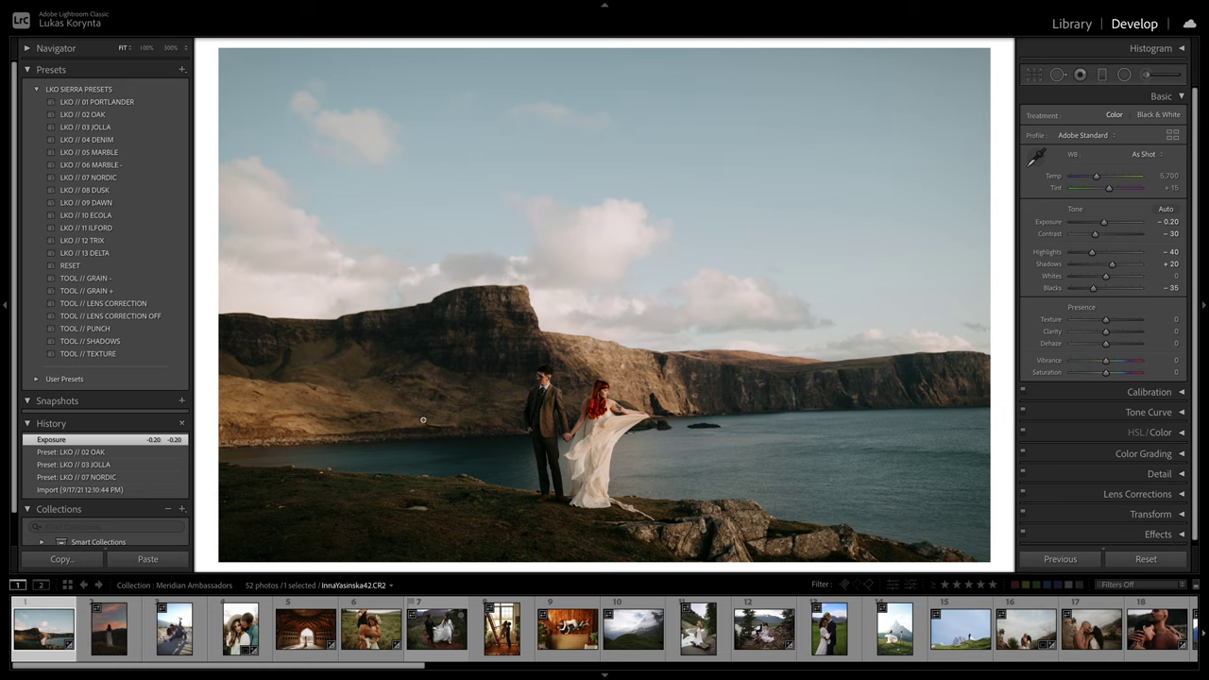
Step: Reset the sixth photo, the embracing couple in the meadow, and apply LKO // 01 PORTLANDER with exposure +0.50
left_click(355, 653)
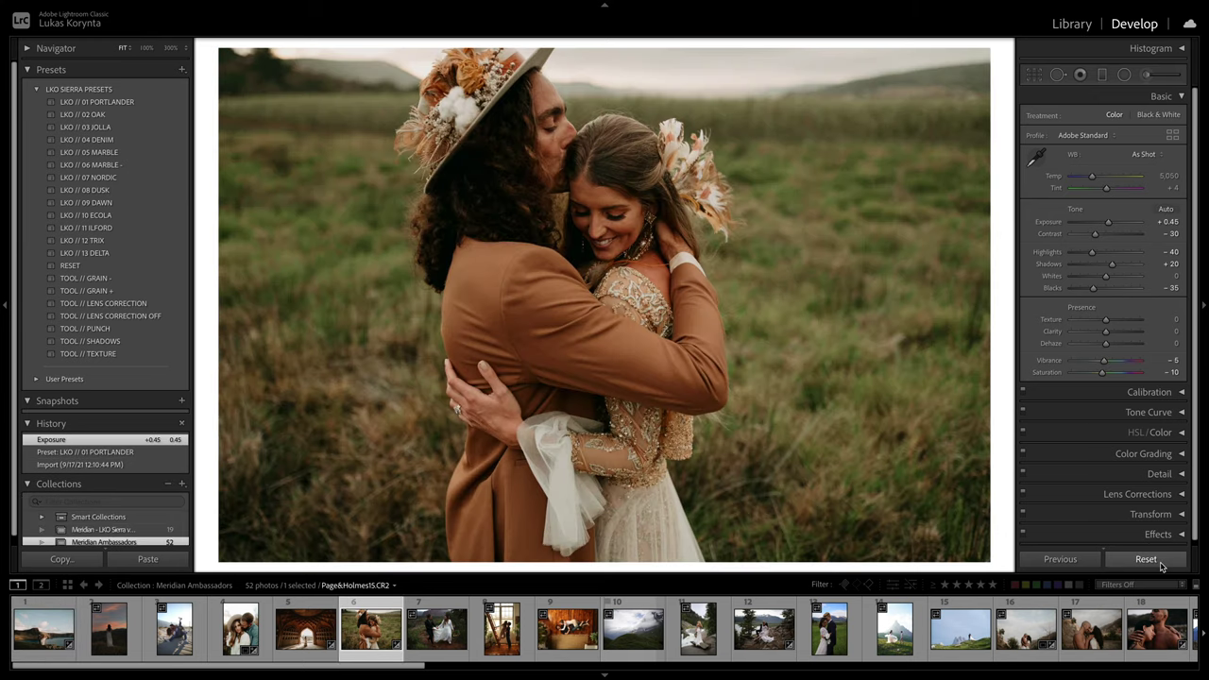
left_click(1161, 565)
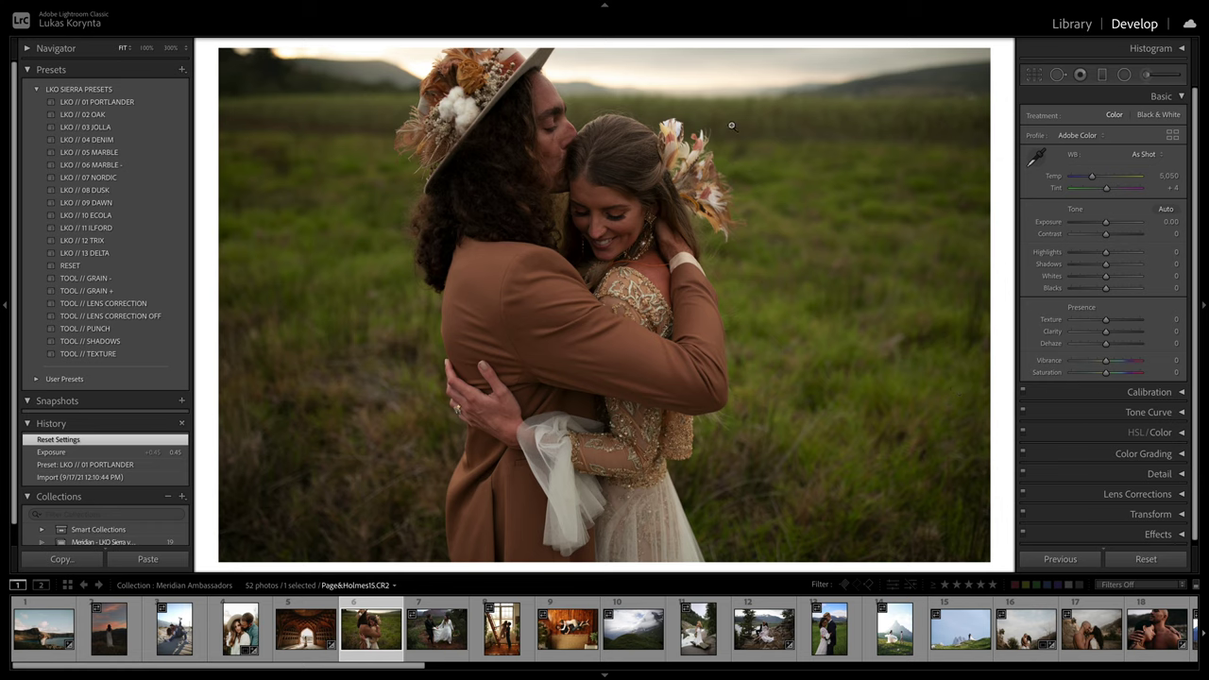
left_click(162, 102)
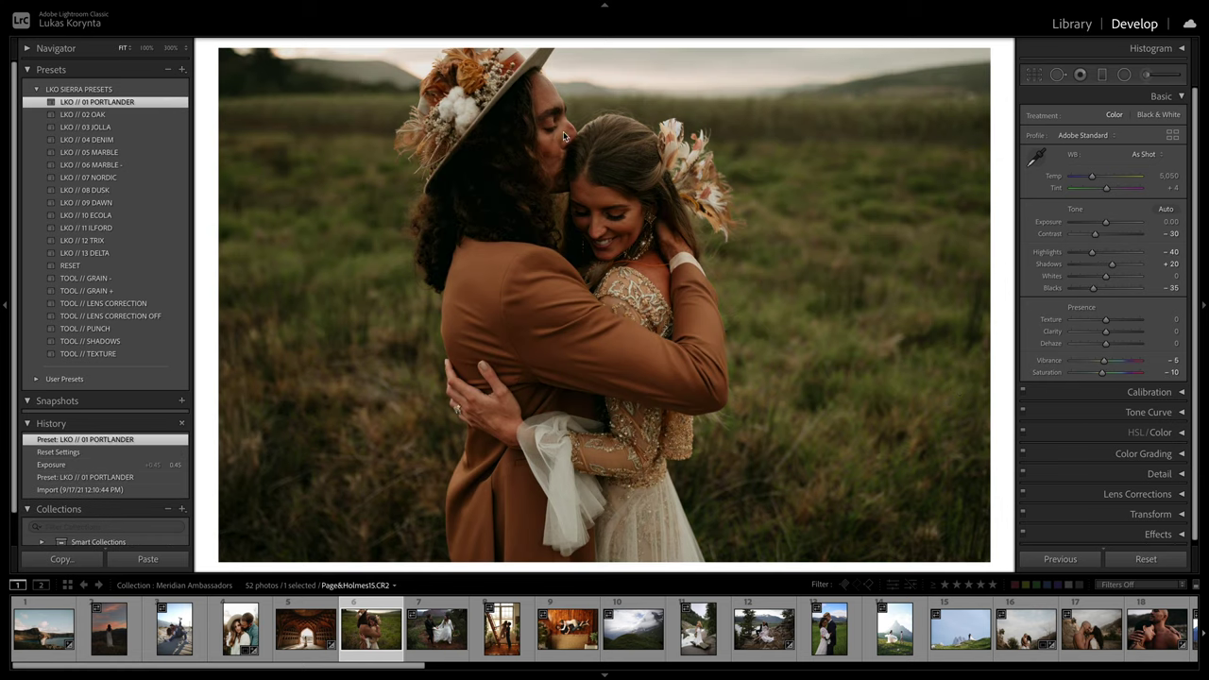
left_click_drag(1106, 223, 1110, 226)
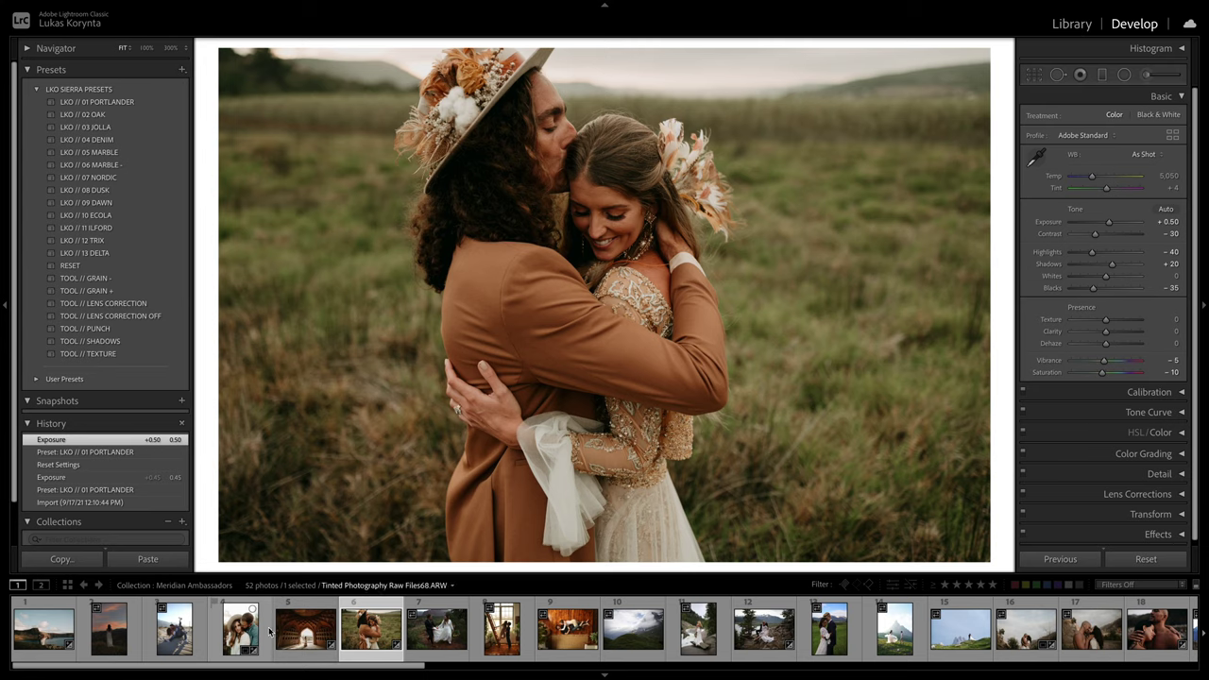
Step: Reset the third photo, the couple on the desert sand, and apply LKO // 05 MARBLE with temperature 5,724
left_click(33, 635)
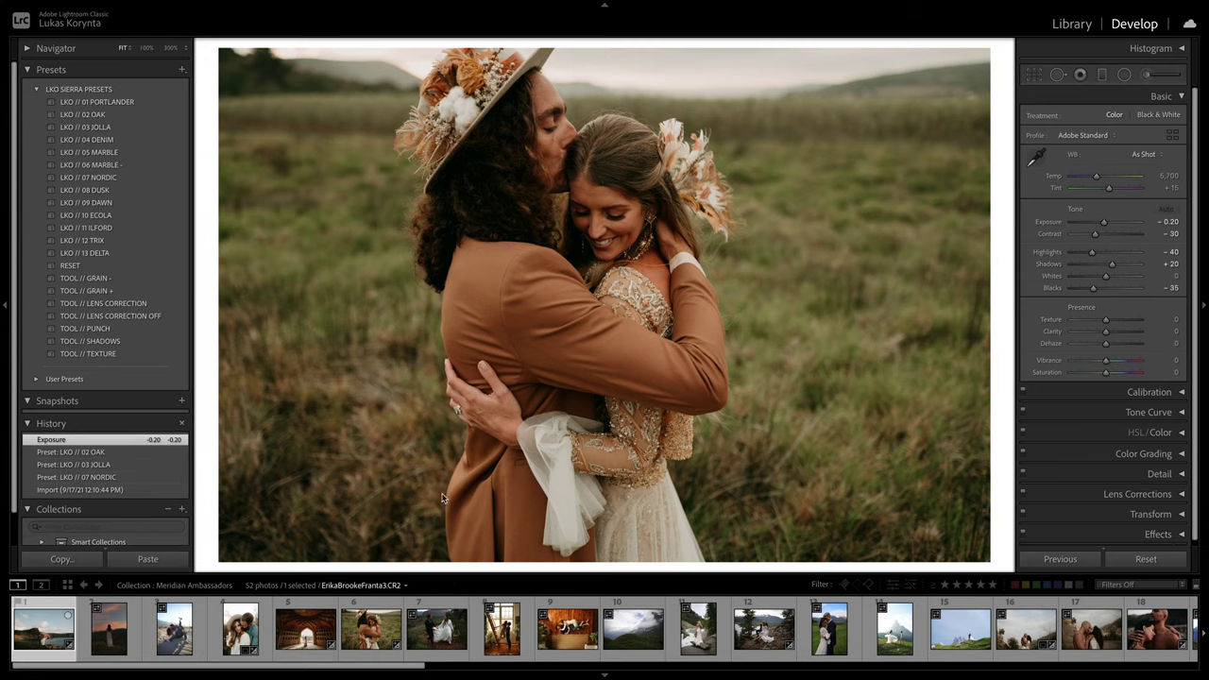
left_click(174, 628)
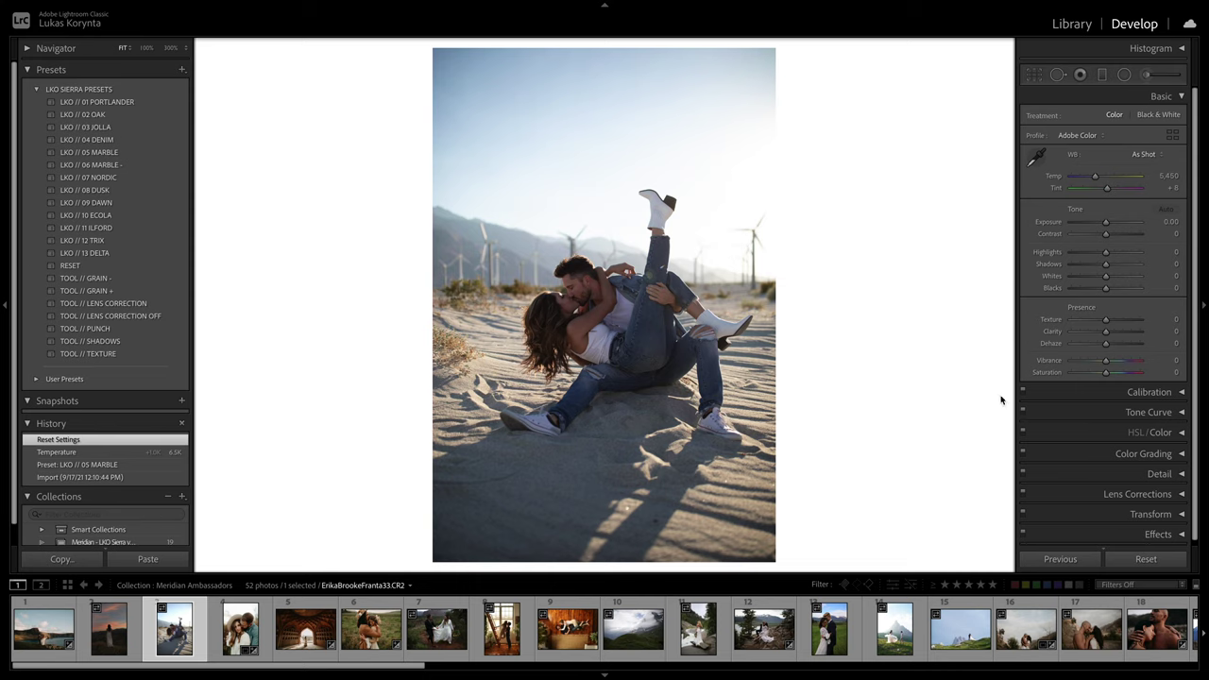
left_click(1138, 559)
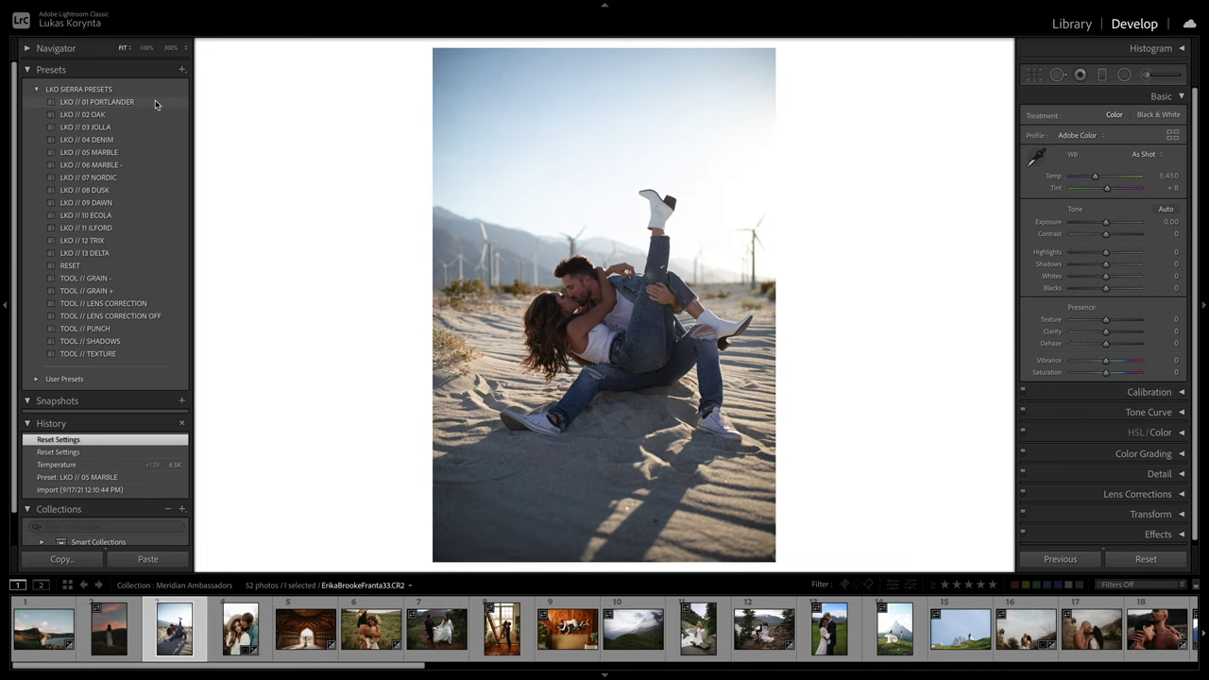
left_click(141, 154)
left_click_drag(1093, 179, 1100, 182)
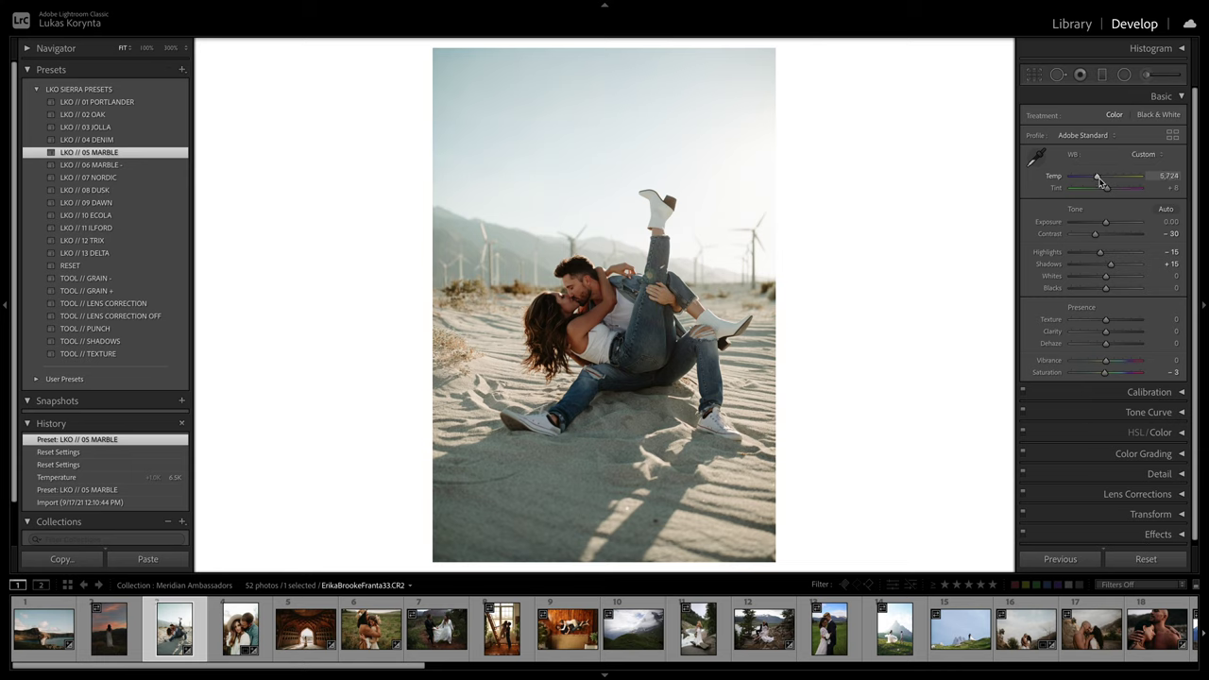
Step: Compare the MARBLE-styled desert photo repeatedly with its unedited version
key("backslash")
key("backslash")
key("backslash")
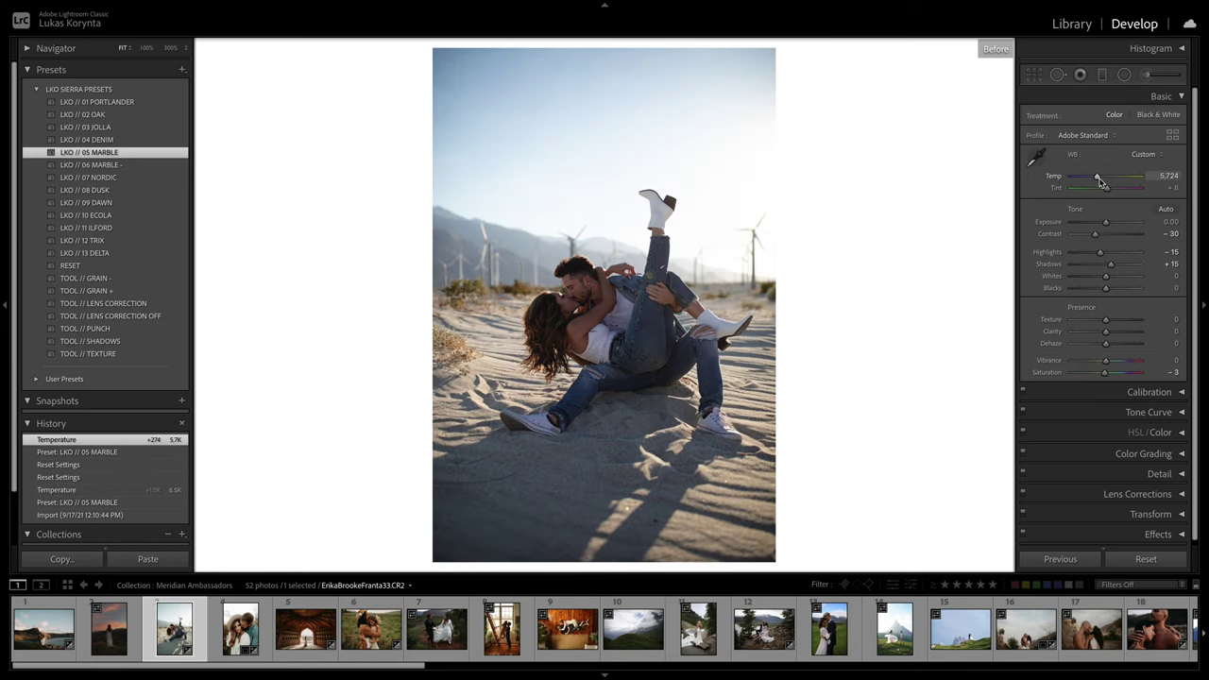
key("backslash")
key("backslash")
key("backslash")
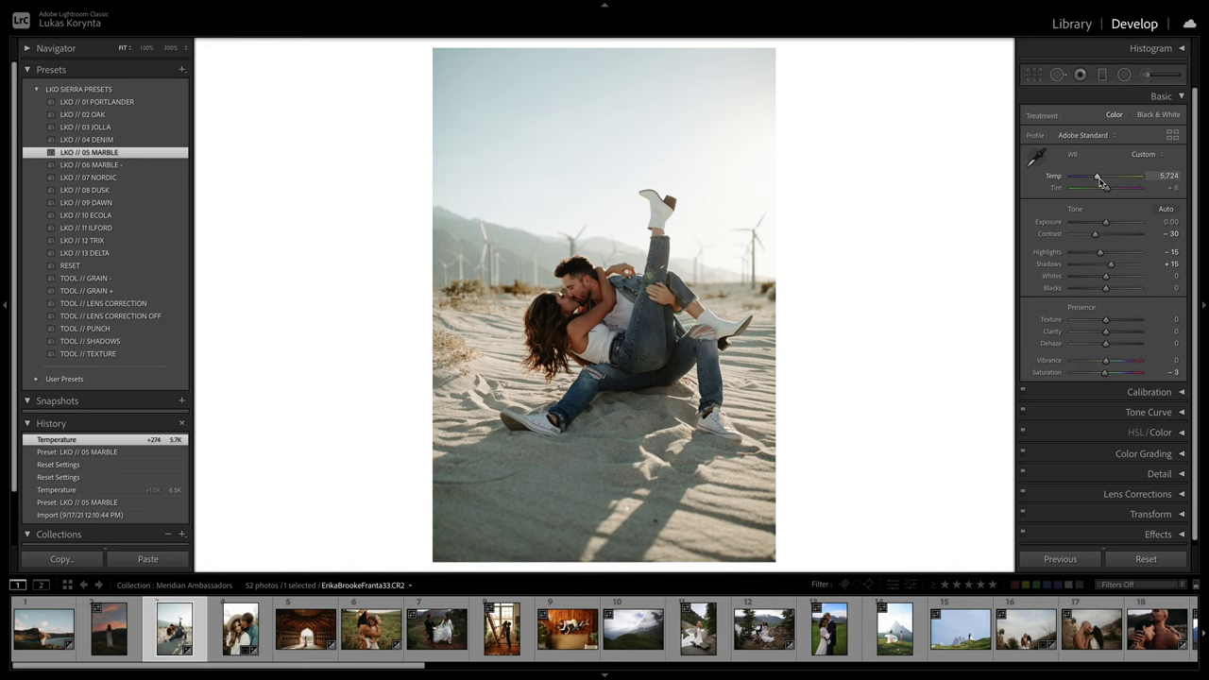
key("backslash")
key("backslash")
key("backslash")
key("backslash")
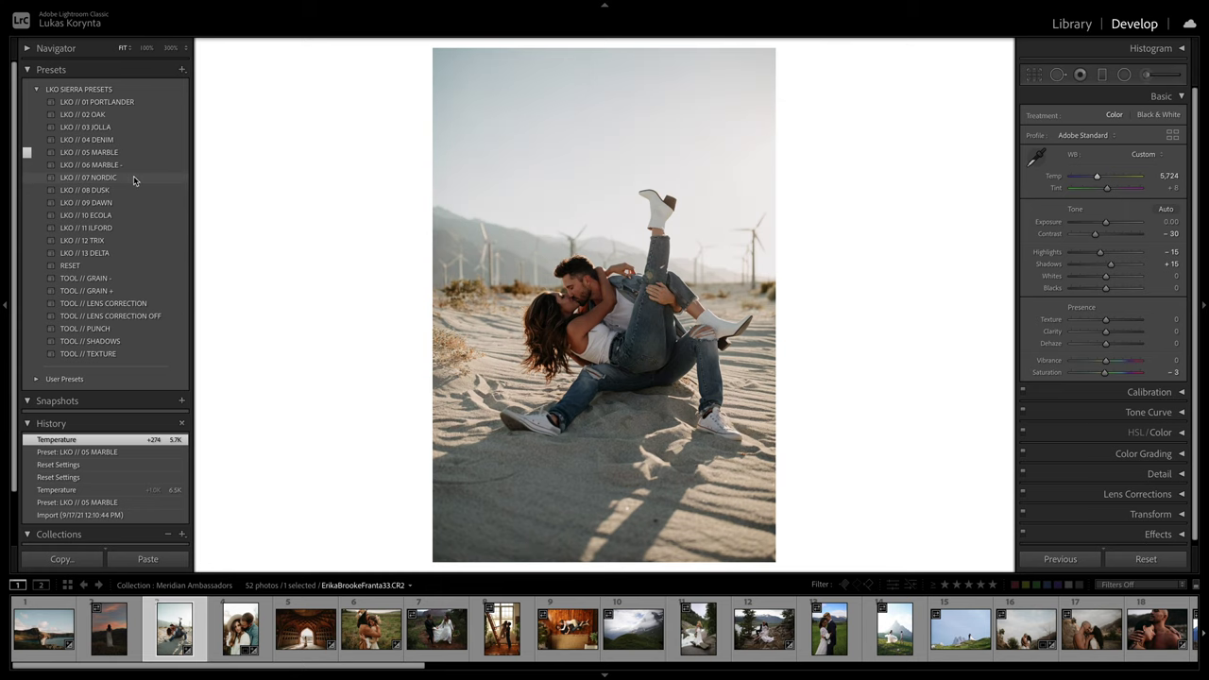
Step: Try the 07 NORDIC and 02 OAK presets on the desert photo, ending on OAK with temperature 6,140
left_click(143, 179)
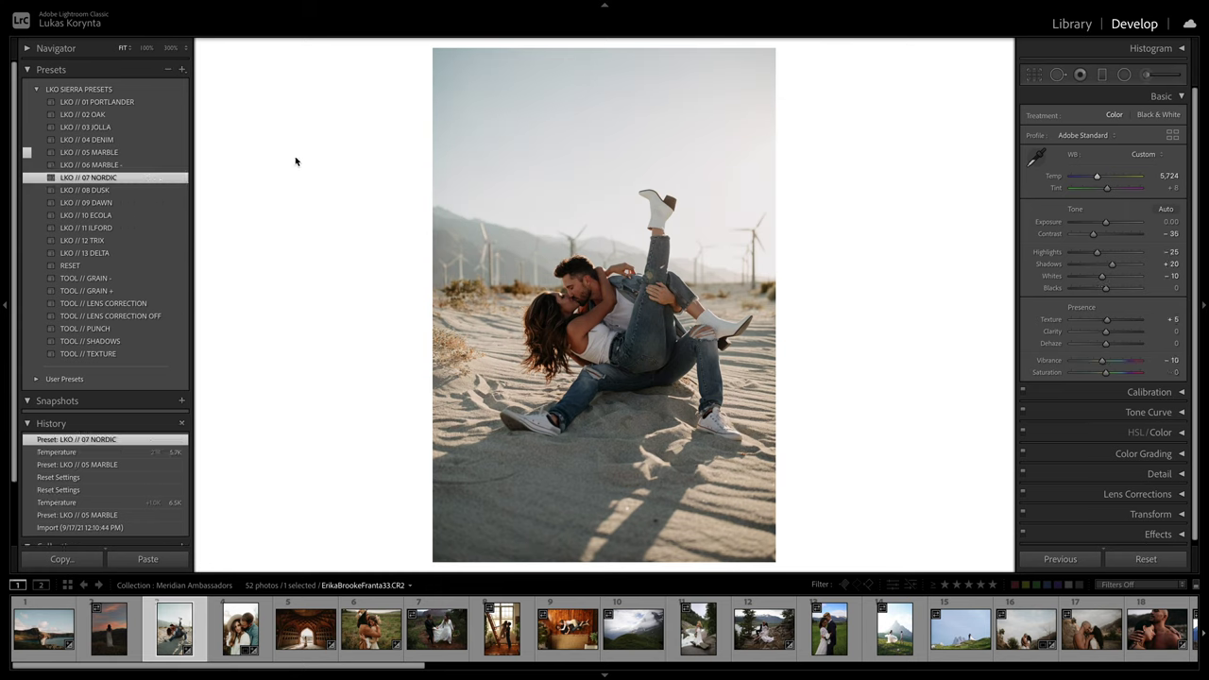
left_click(152, 114)
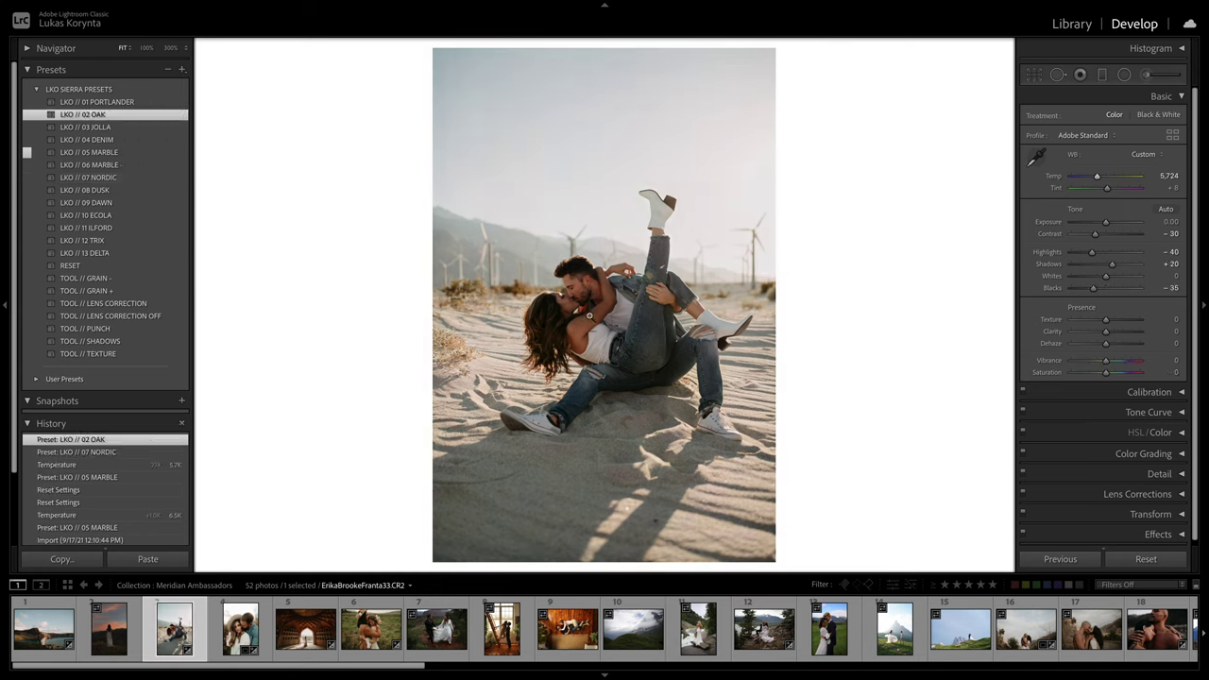
left_click_drag(1097, 177, 1100, 180)
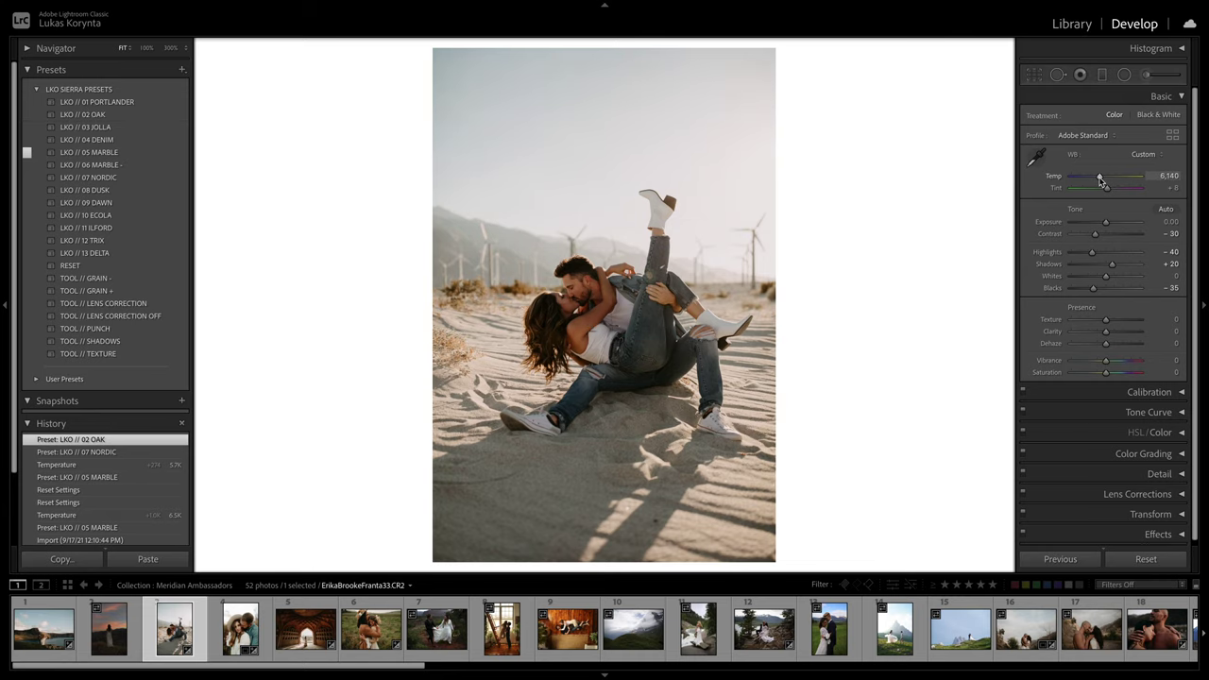
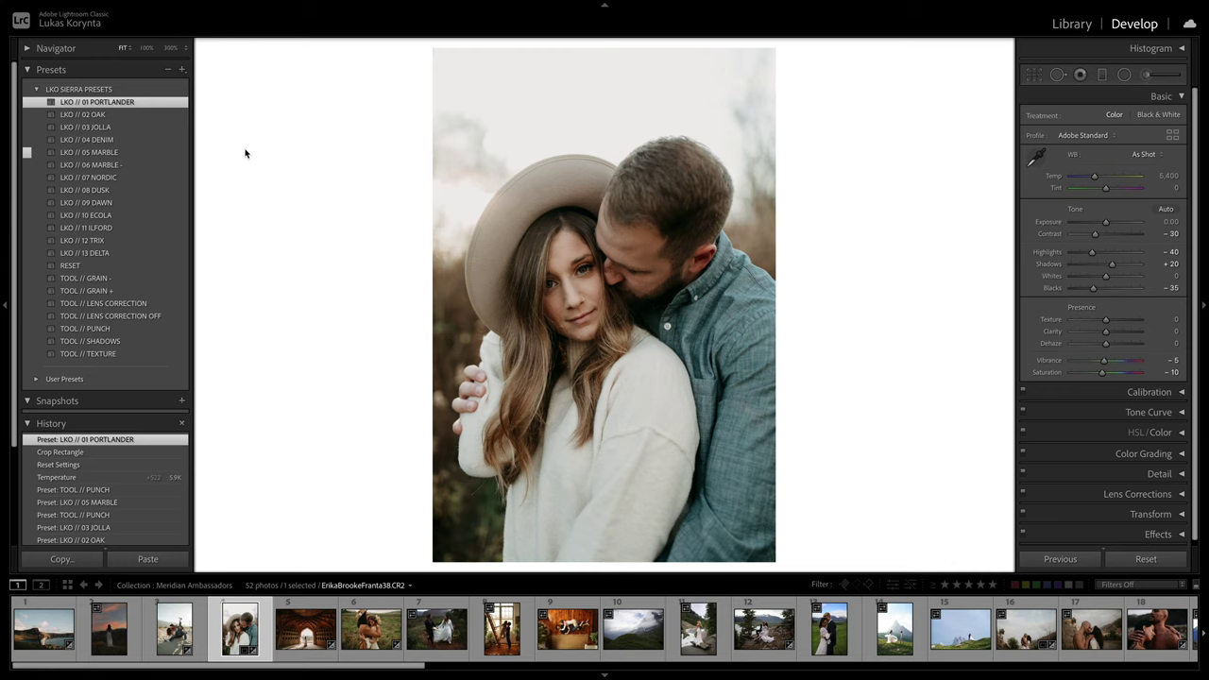
Step: Apply LKO // 03 JOLLA and TOOL // PUNCH to the fourth photo, checking it against the original and in Lights Out view
left_click(156, 128)
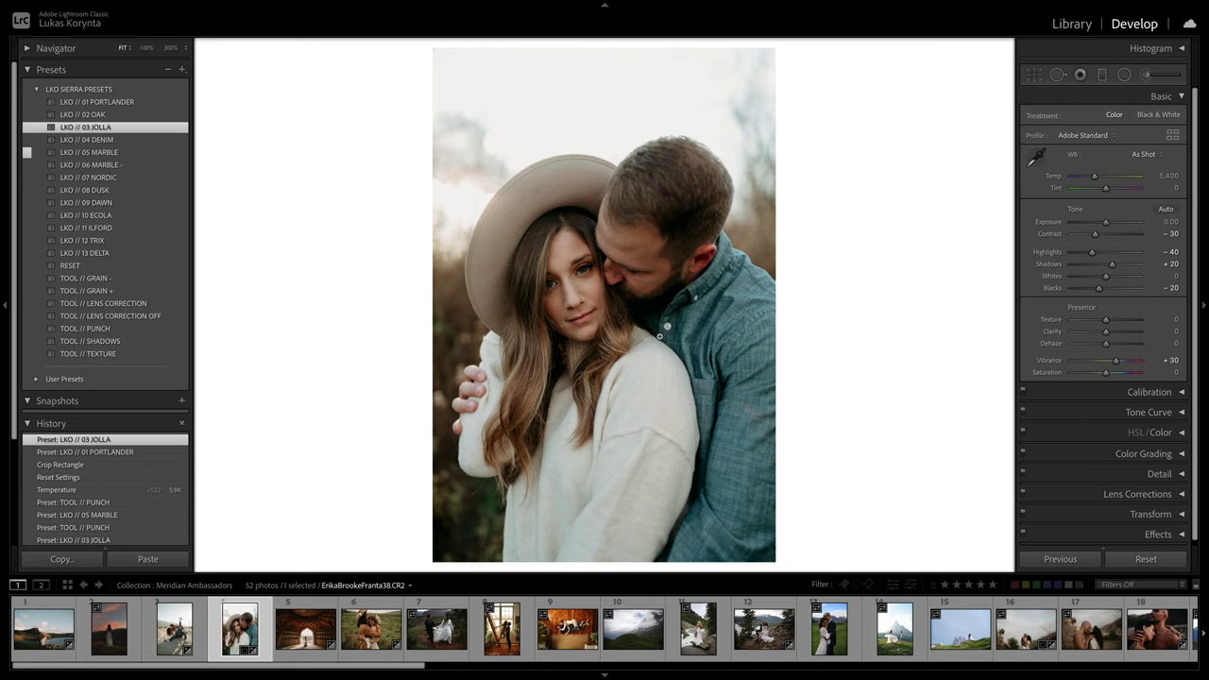
left_click(161, 329)
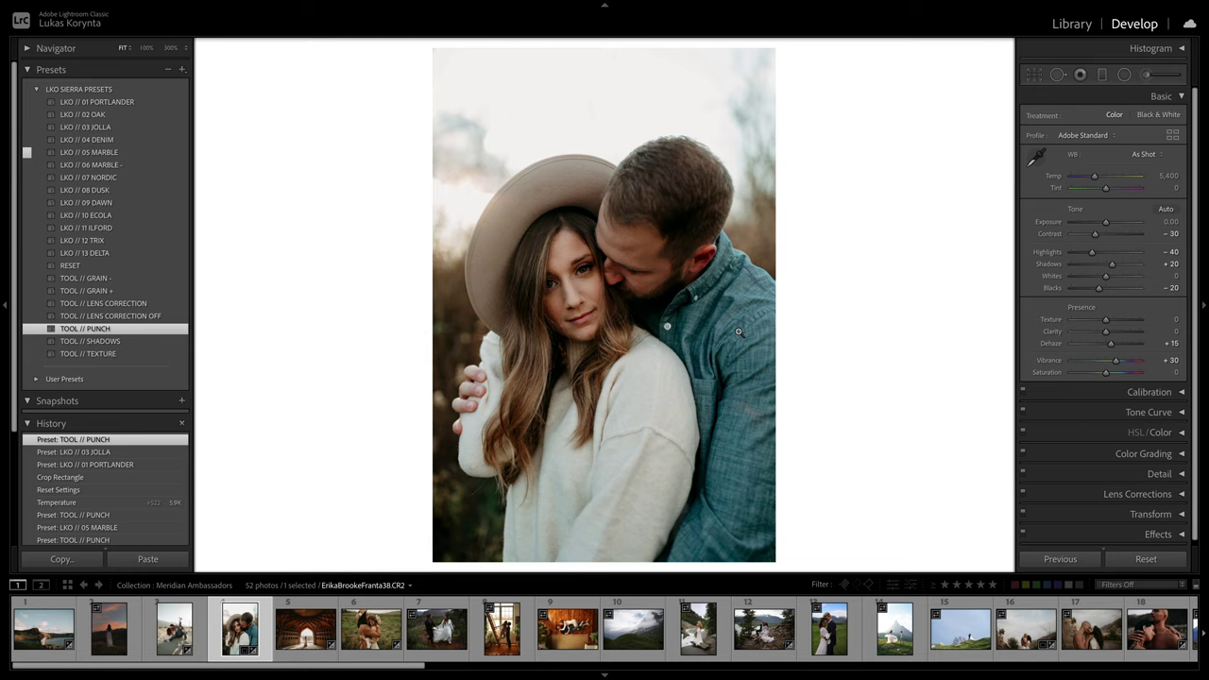
key("backslash")
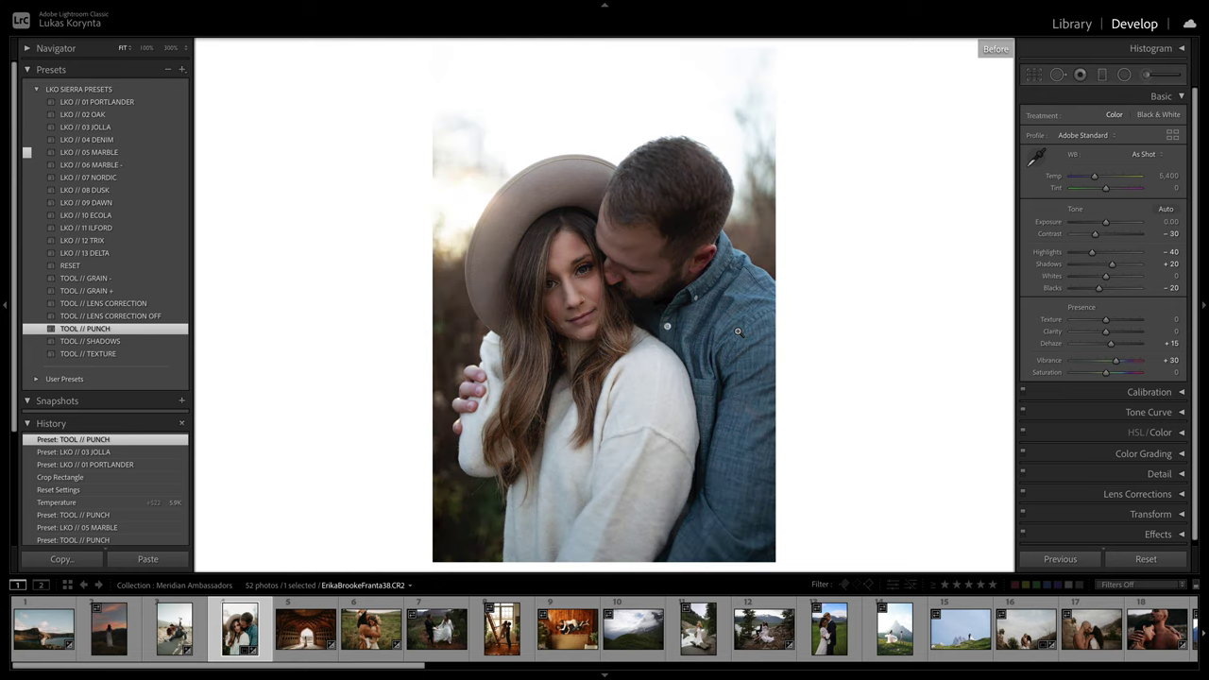
key("backslash")
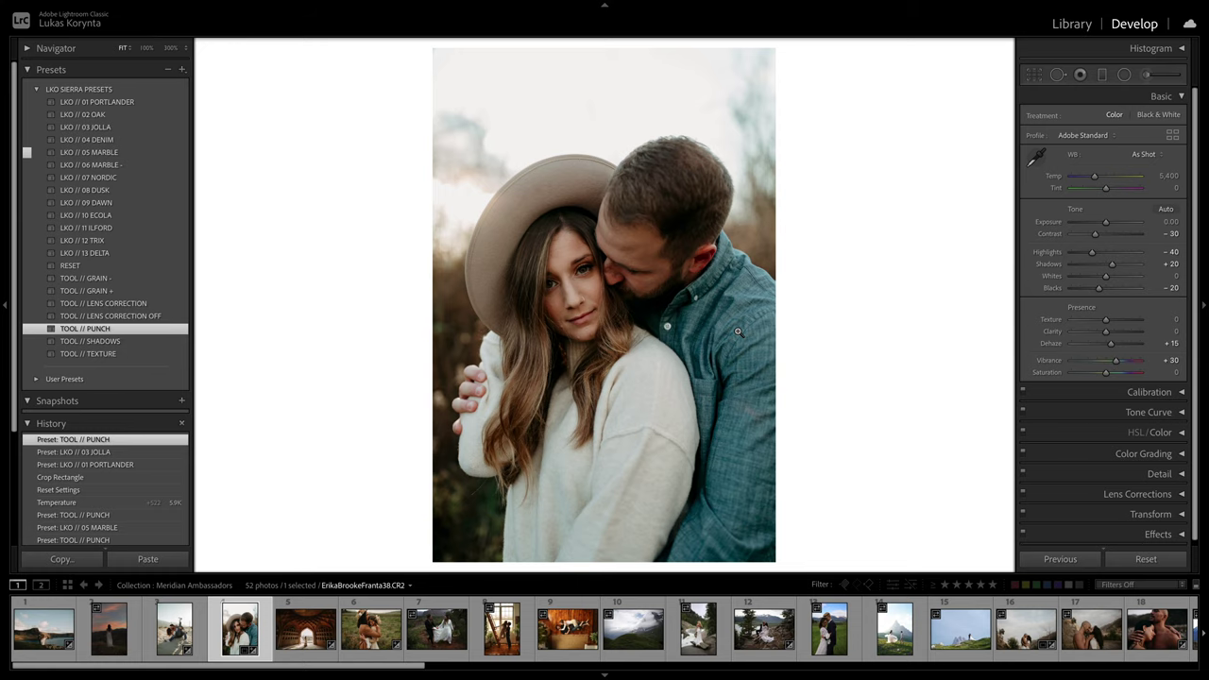
key("l")
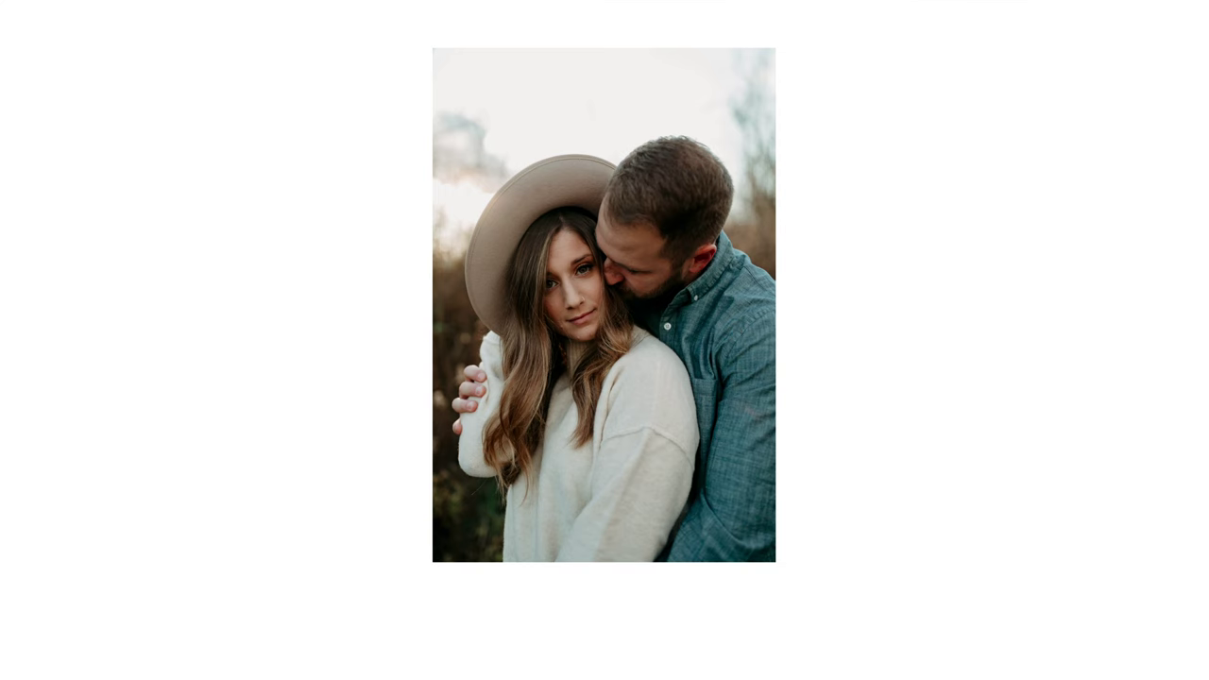
key("l")
key("l")
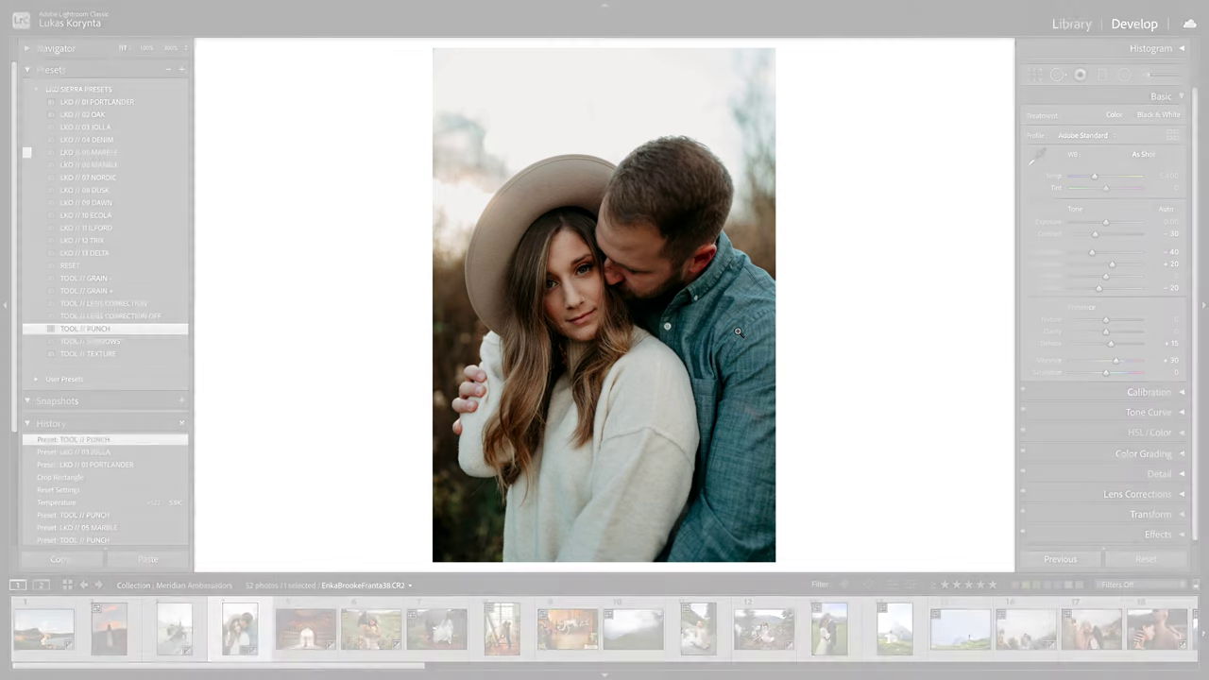
key("l")
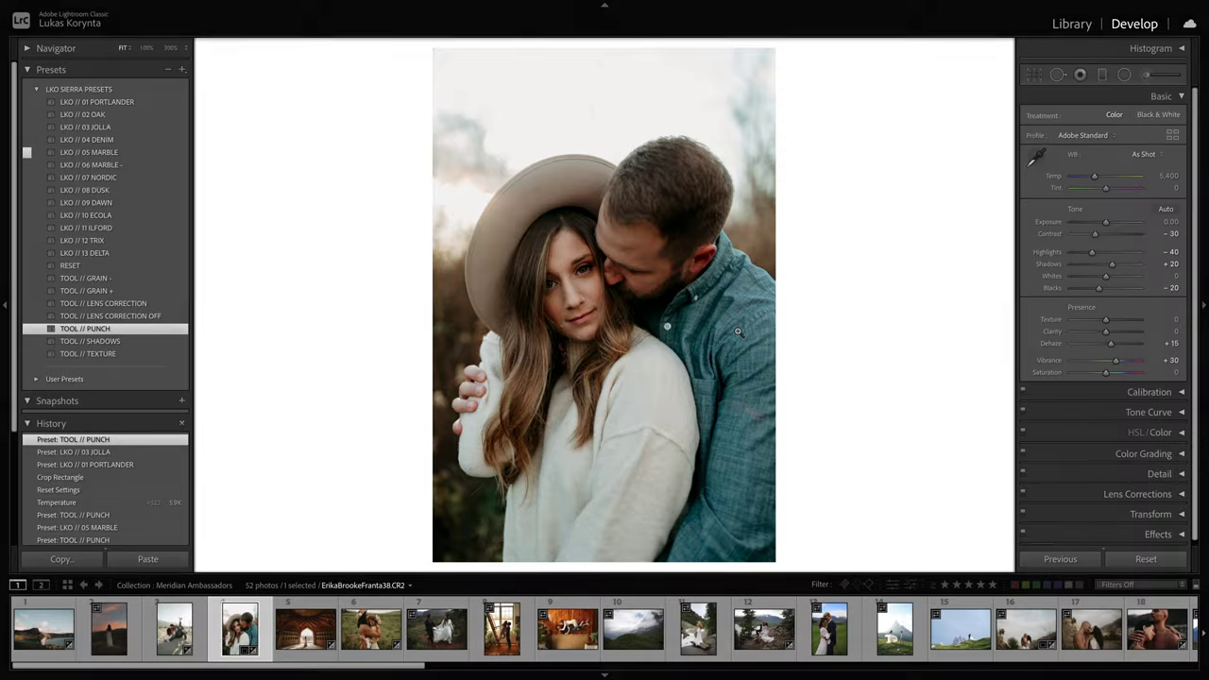
Step: View the fourth photo, the couple with the hat, in Lights Out mode and return to the normal view
key("l")
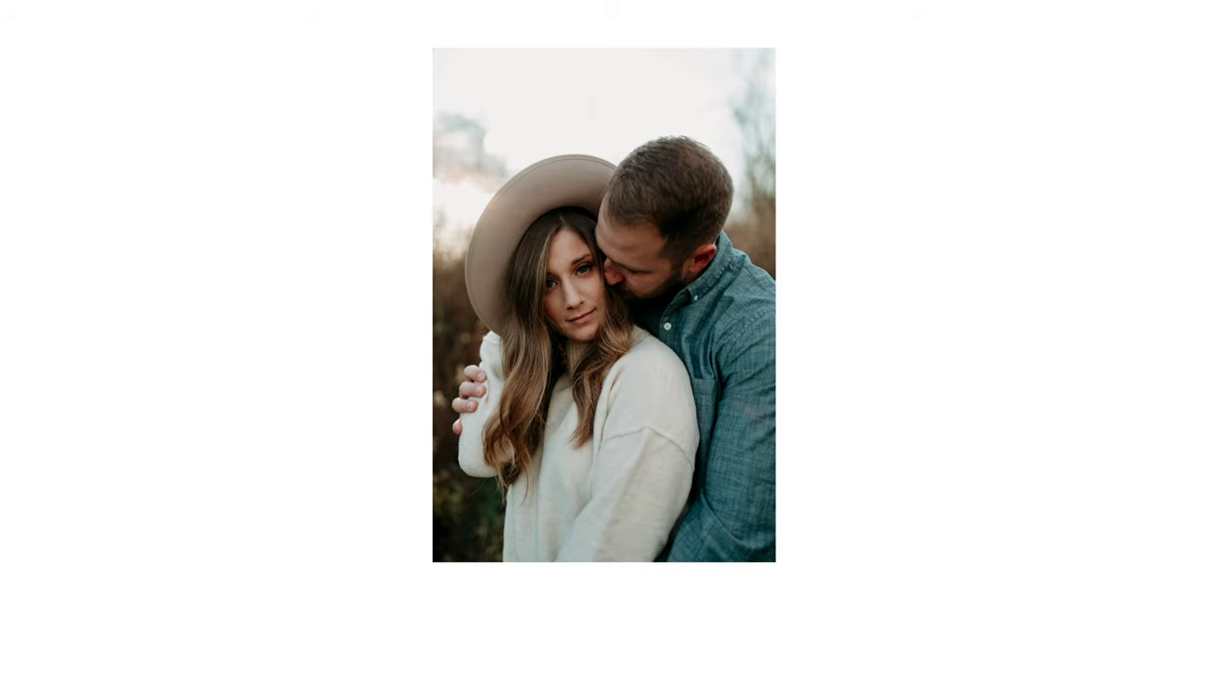
key("l")
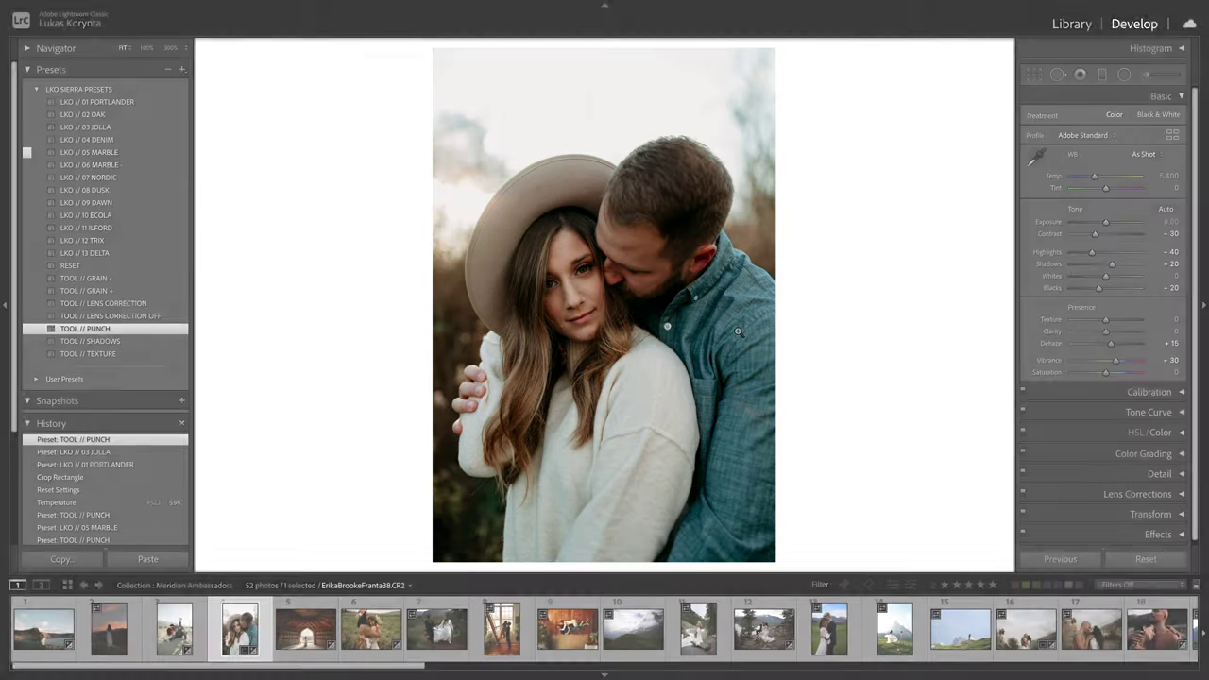
Step: Reset the fifth photo, the couple under the arched dome, apply LKO // 01 PORTLANDER and TOOL // SHADOWS, and set exposure to -0.25
left_click(305, 628)
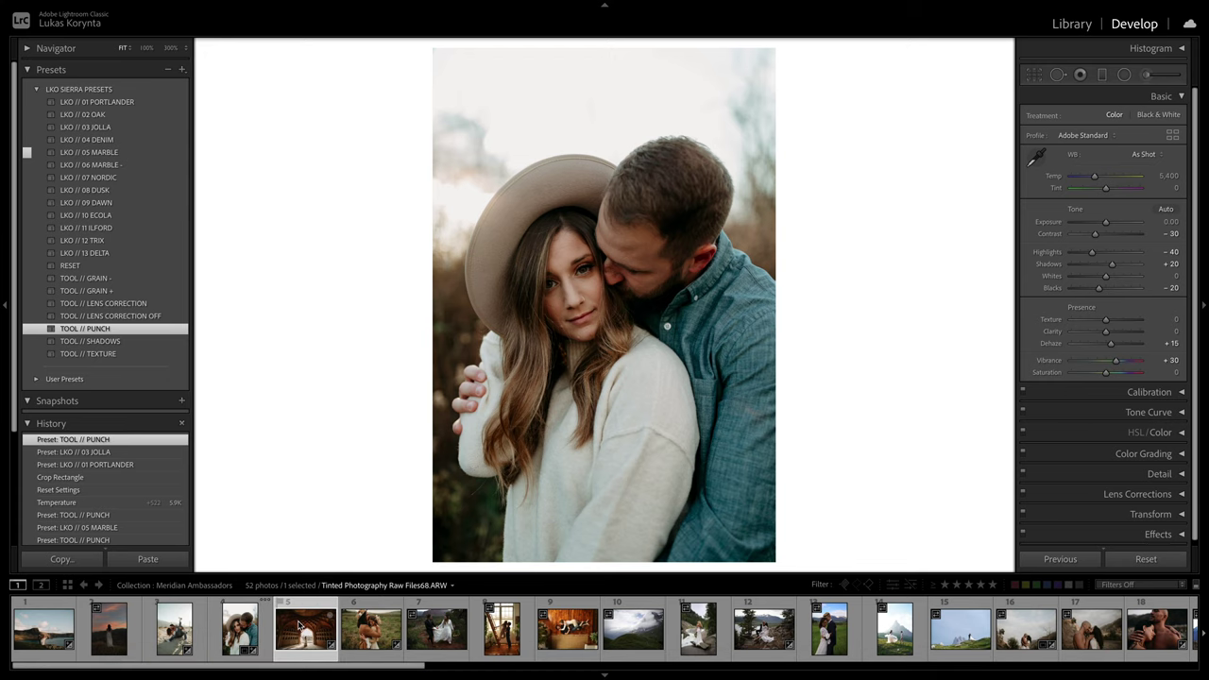
left_click(1136, 561)
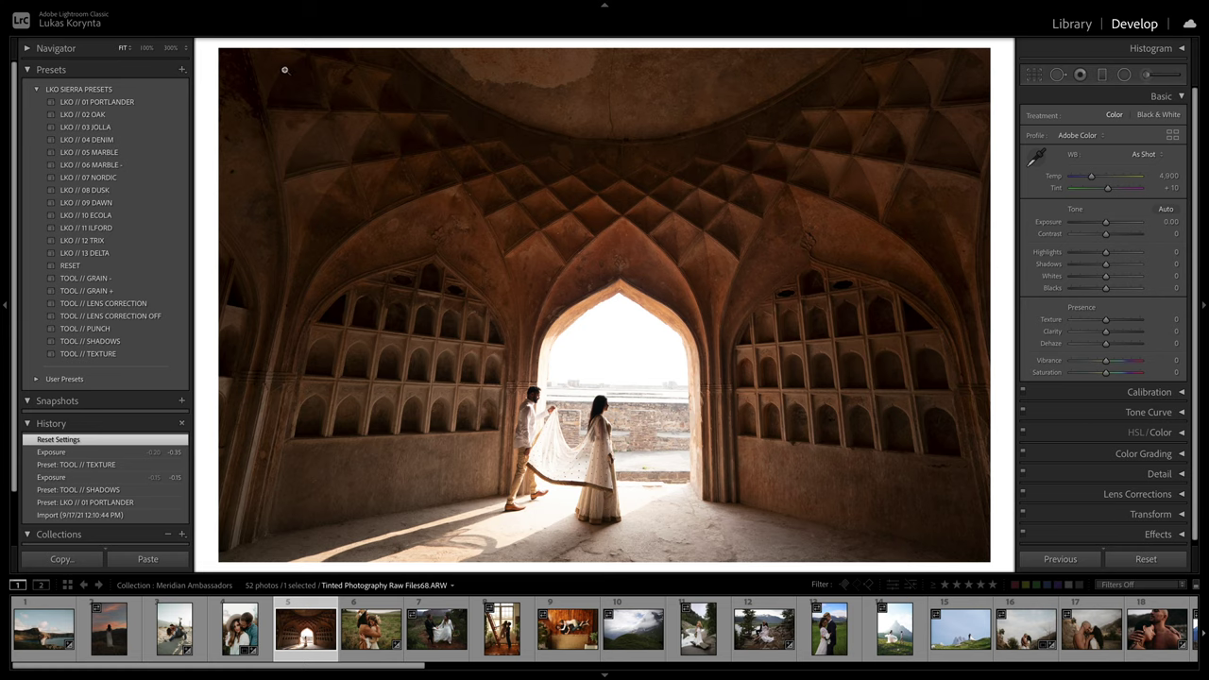
left_click(172, 104)
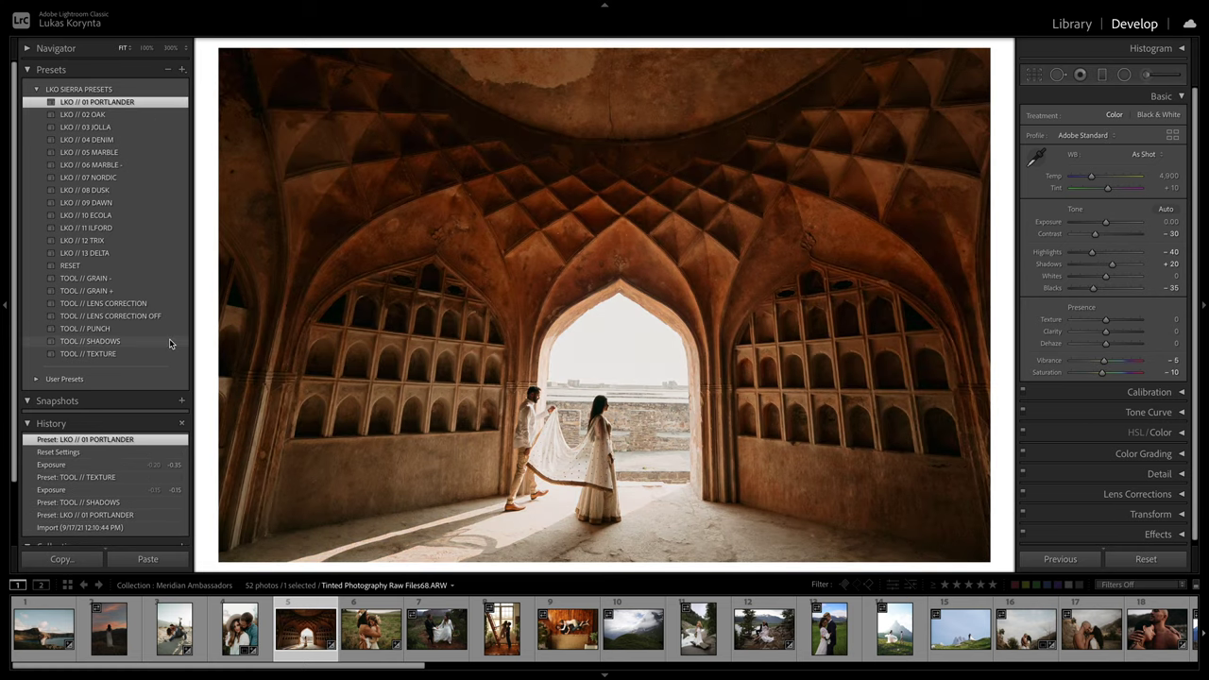
left_click(169, 340)
left_click_drag(1106, 222, 1103, 222)
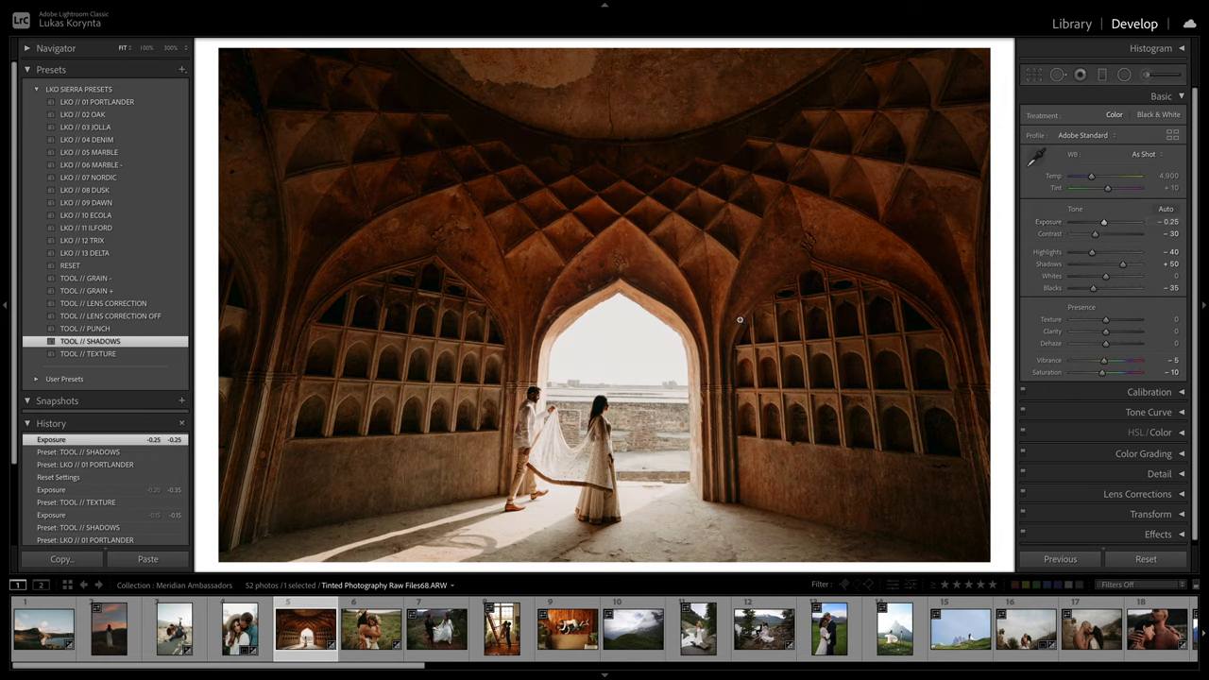
Step: Add TOOL // TEXTURE to the arched dome photo and compare the result with its unedited version
left_click(179, 355)
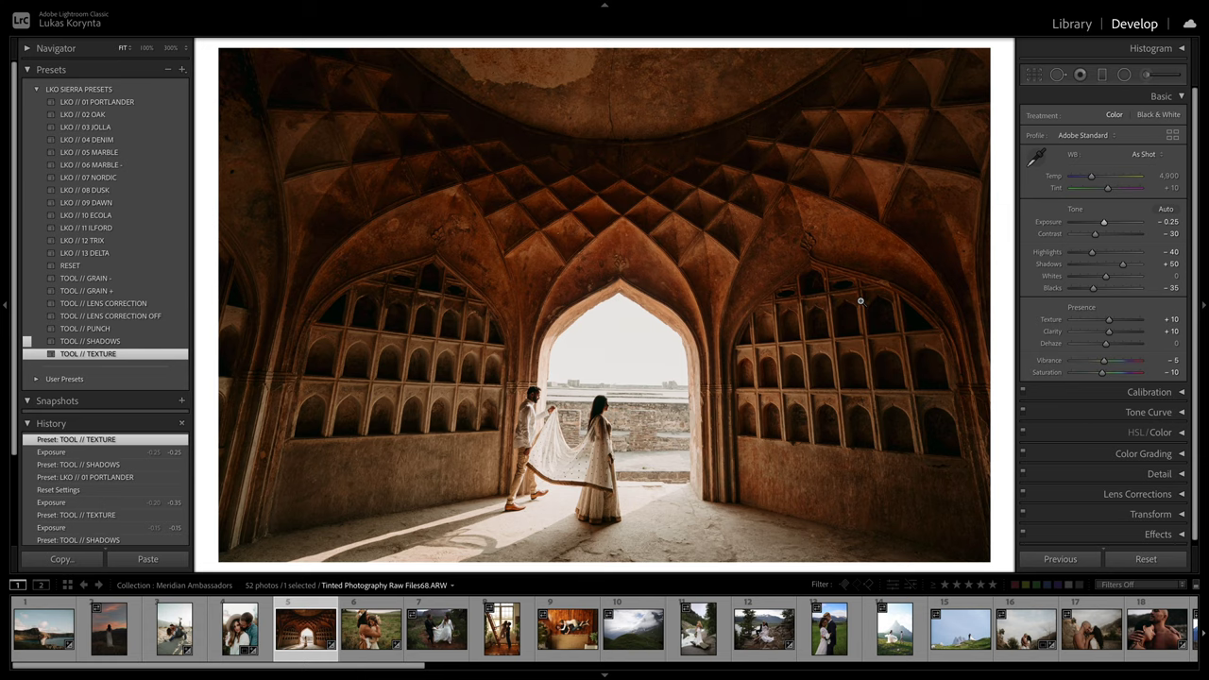
key("backslash")
key("backslash")
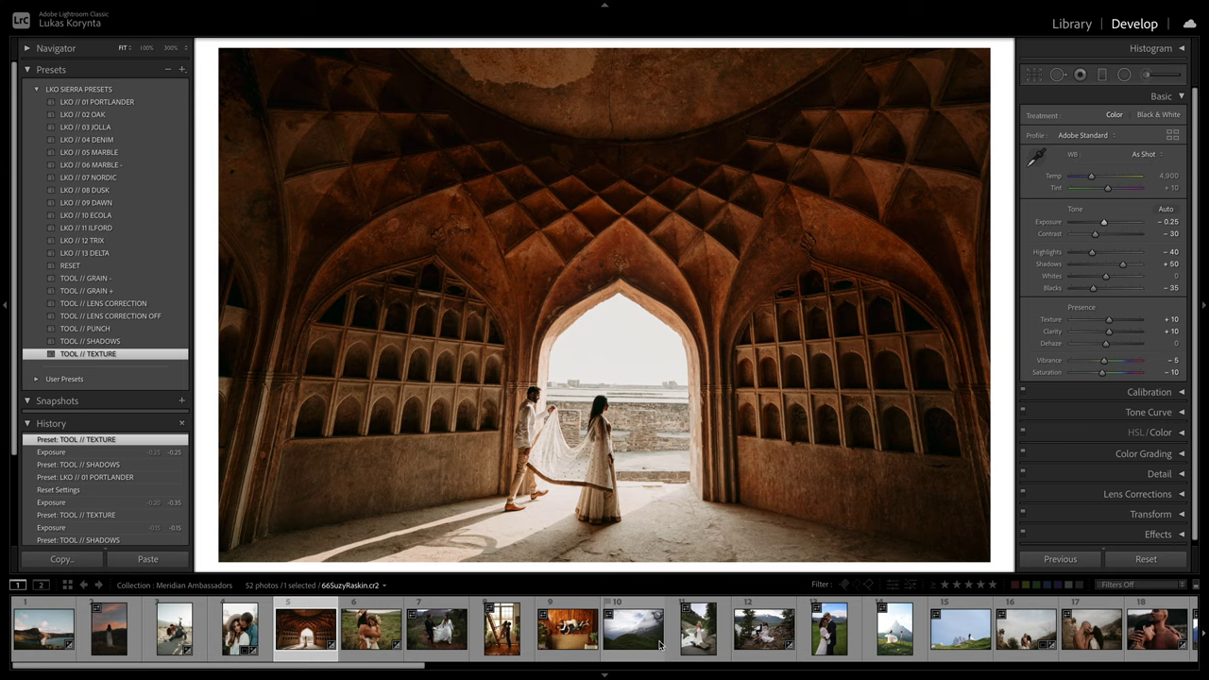
Step: Reset the thirteenth photo, the couple embracing in the green meadow, and crop it tighter around them at the original aspect
scroll(659, 645, "down", 3)
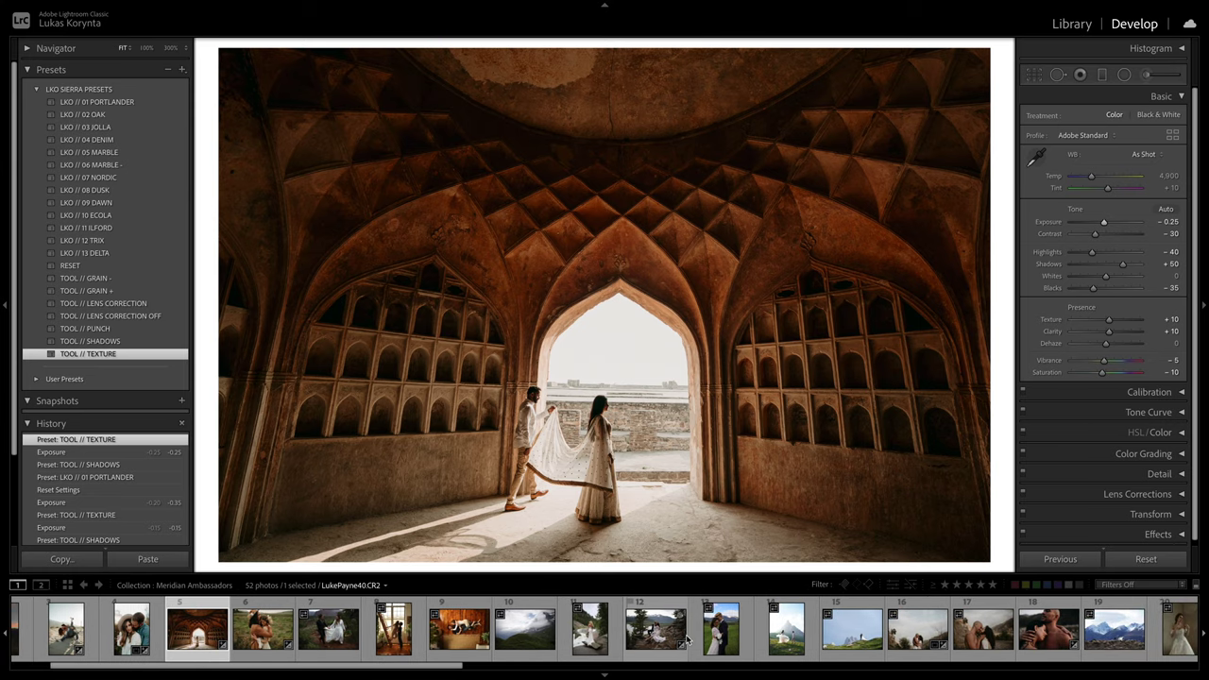
left_click(719, 639)
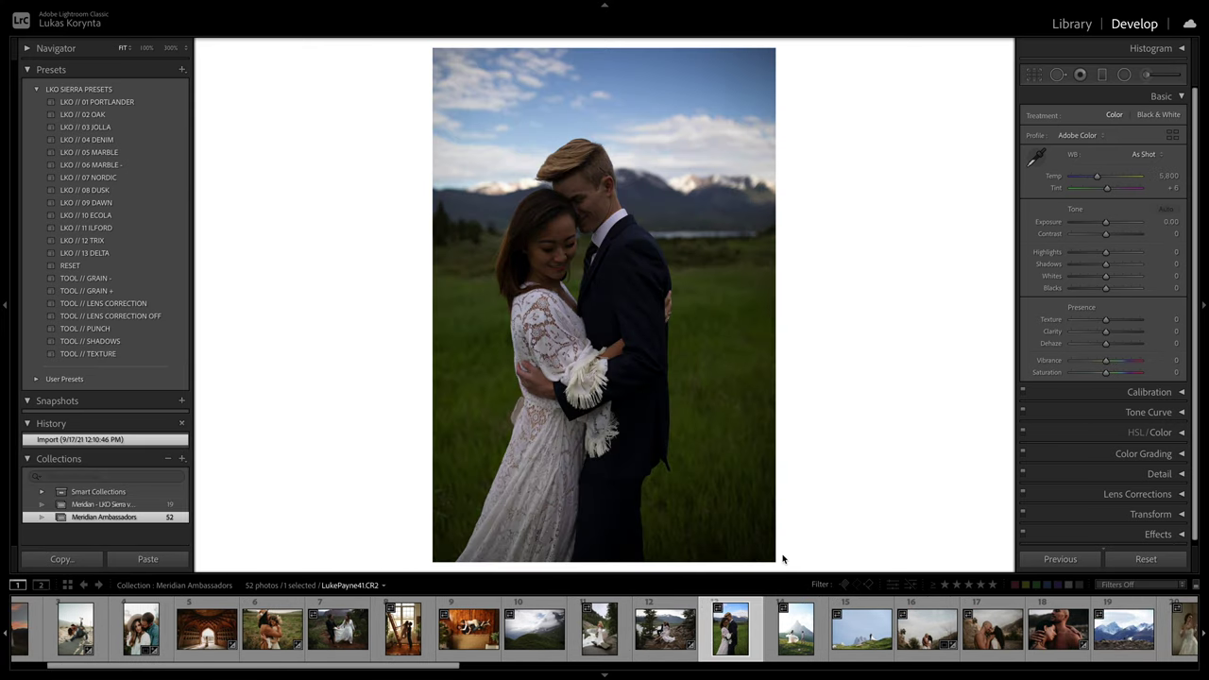
left_click(1145, 558)
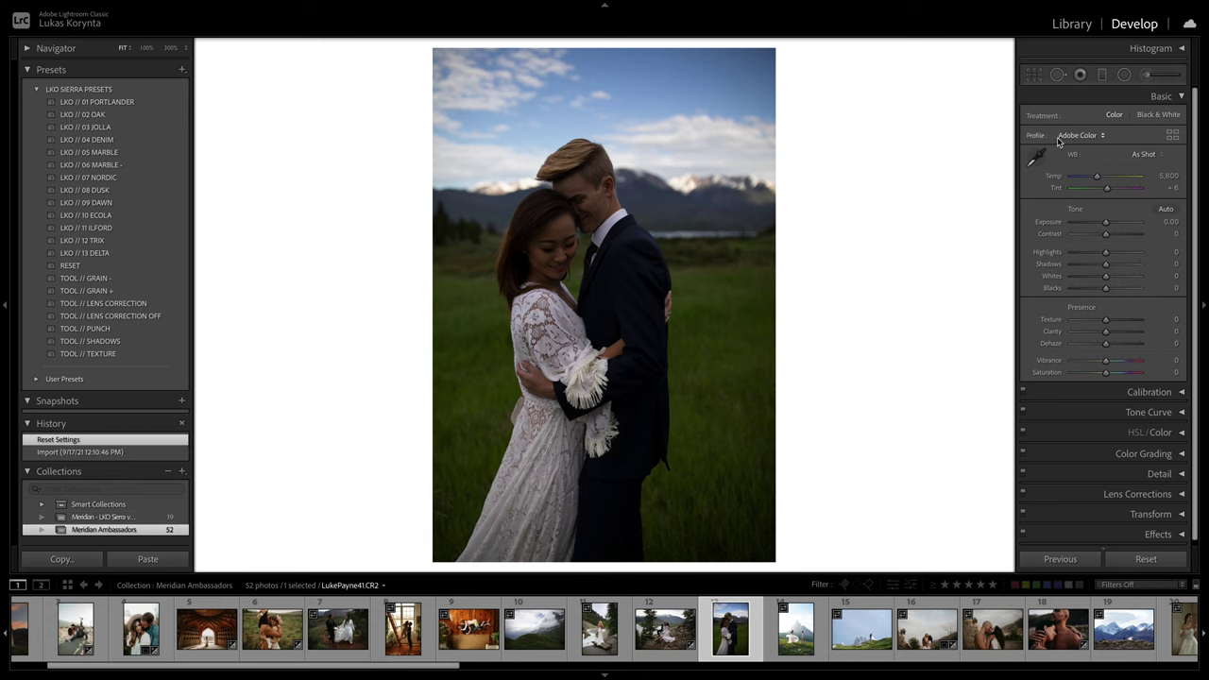
left_click(1035, 75)
left_click_drag(766, 261, 756, 262)
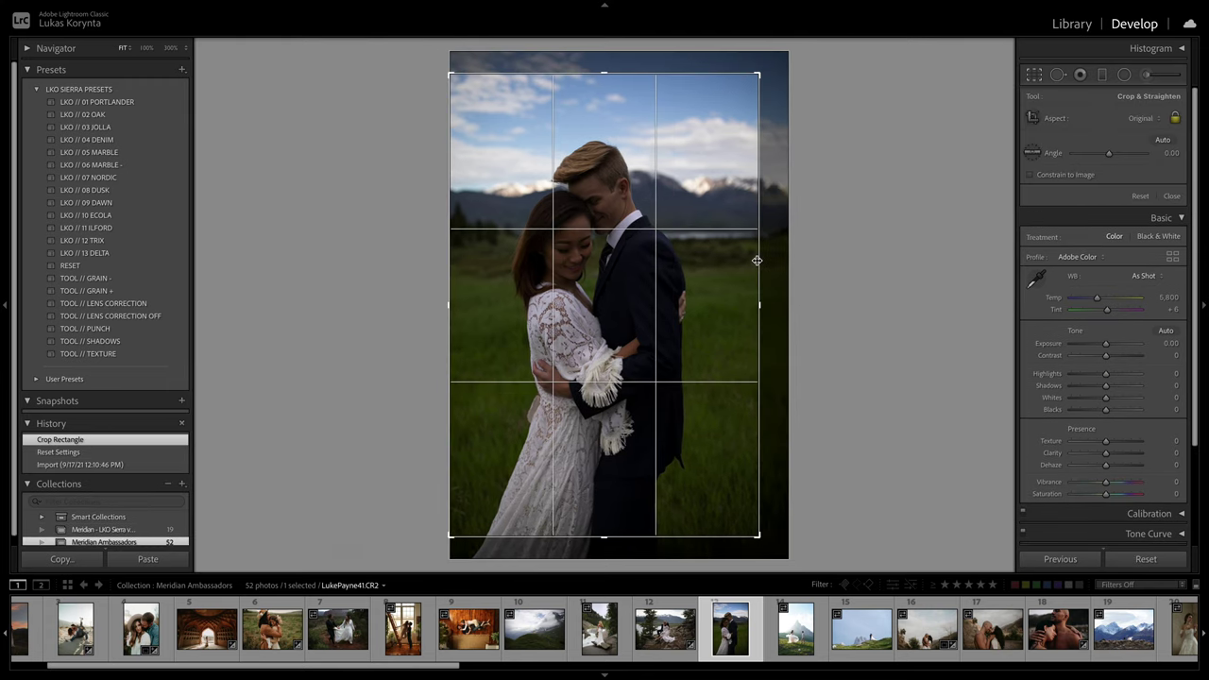
key("r")
Step: Set the meadow photo's exposure to +1.25 and try the 01 PORTLANDER and 03 JOLLA presets, ending on LKO // 02 OAK
left_click_drag(1105, 222, 1115, 225)
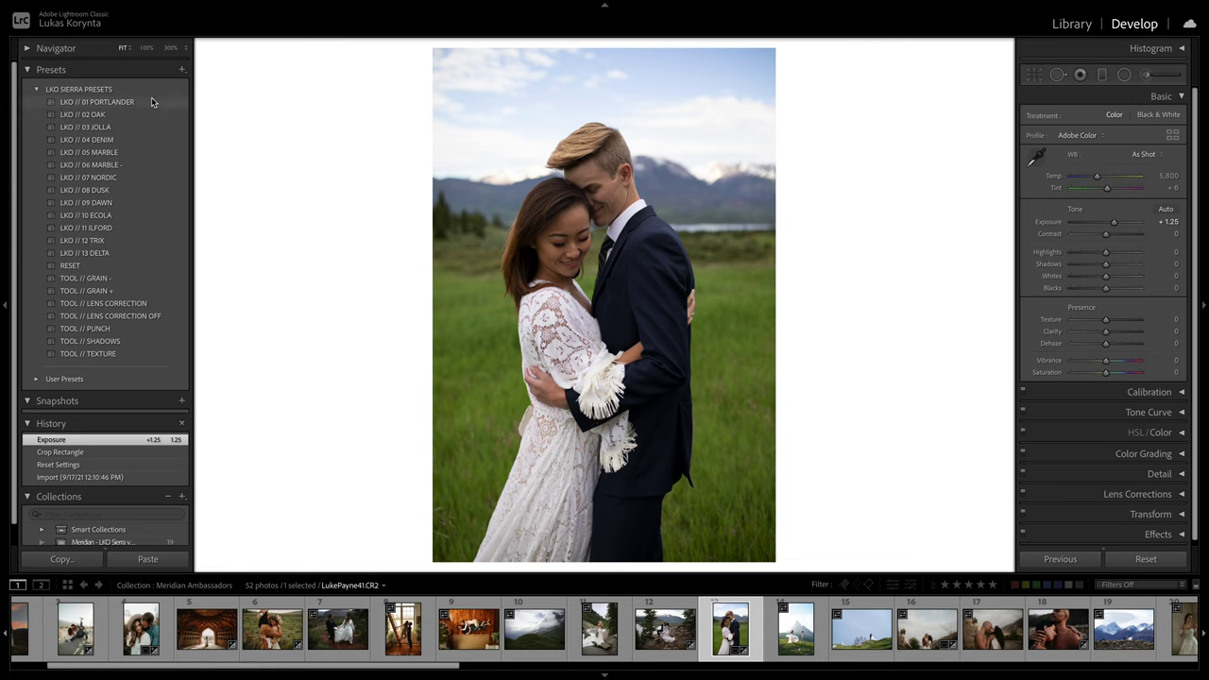
mouse_move(151, 103)
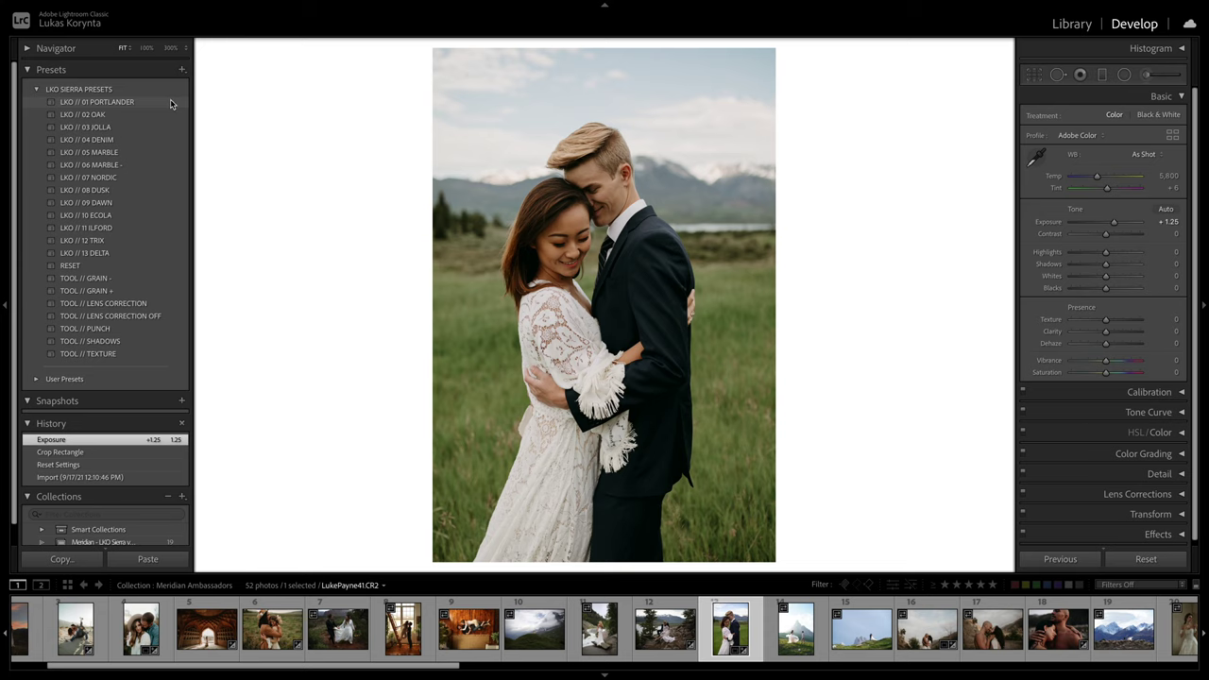
left_click(171, 103)
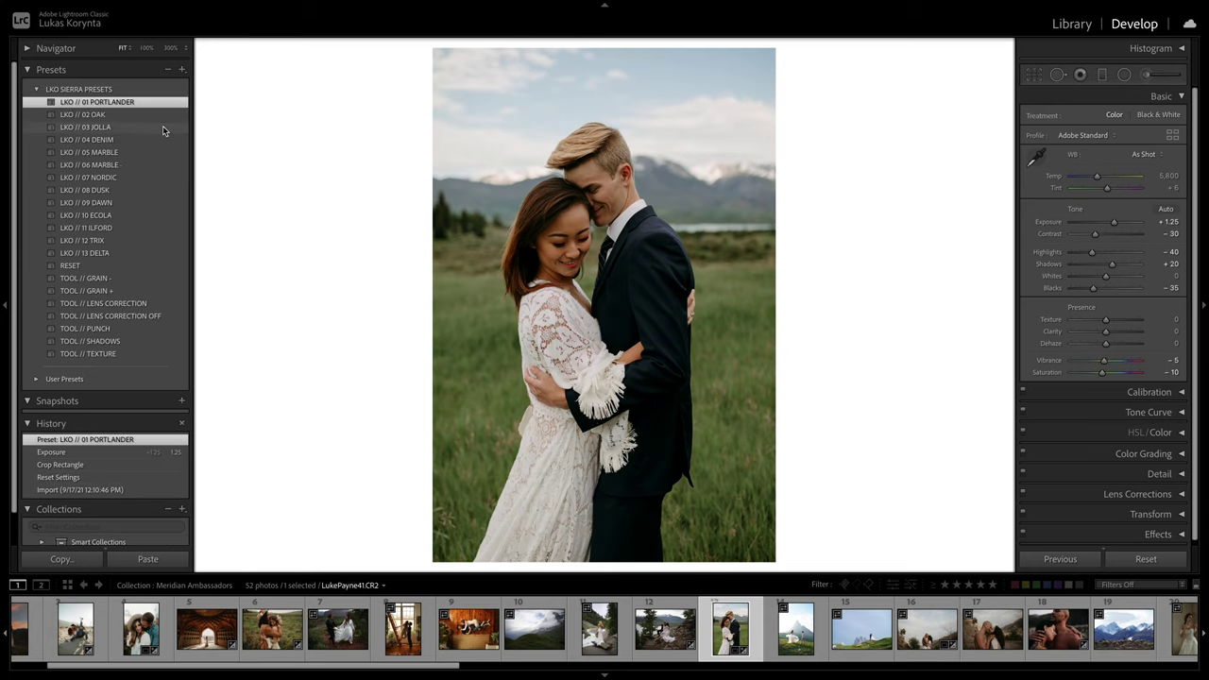
left_click(154, 126)
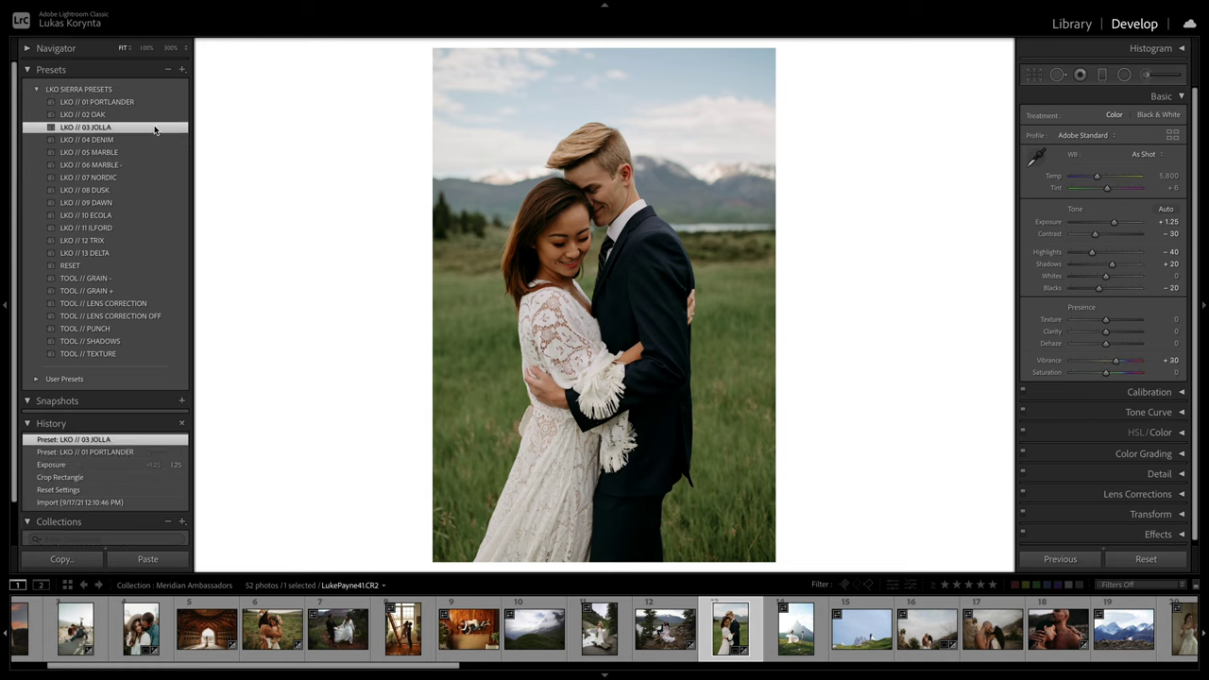
left_click(150, 114)
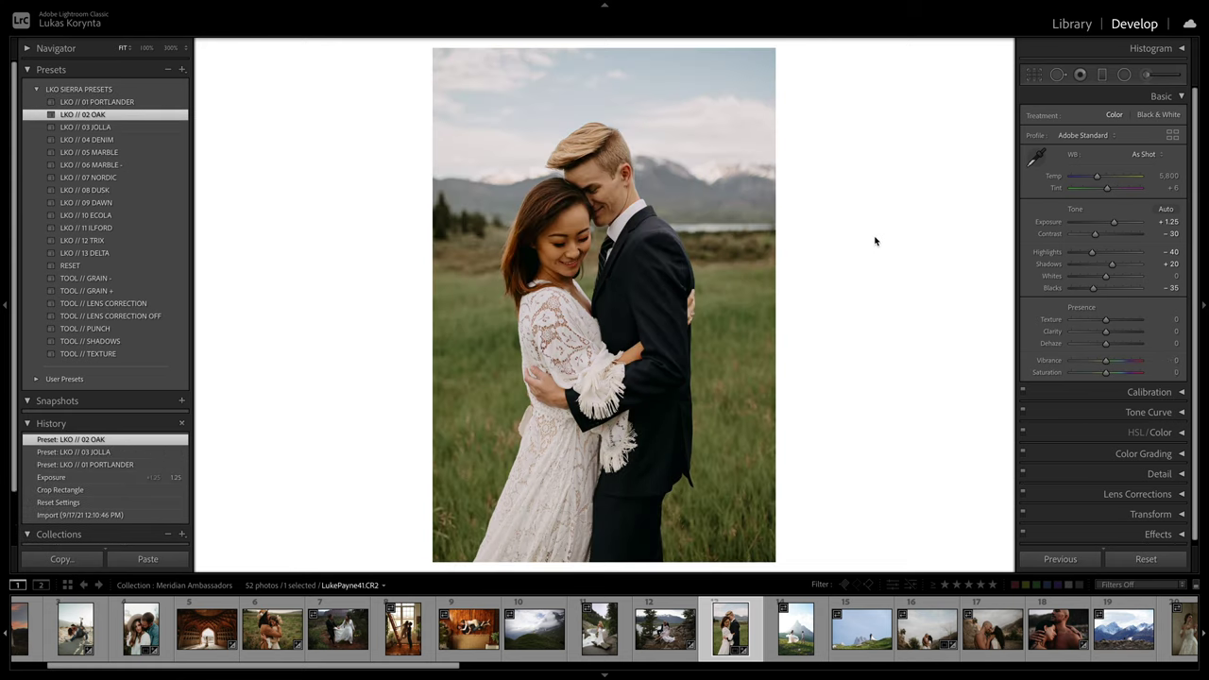
Step: Reset the twelfth photo, the couple kissing on the rocks, set exposure to +1.00, and apply LKO // 02 OAK
mouse_move(772, 670)
left_click(661, 631)
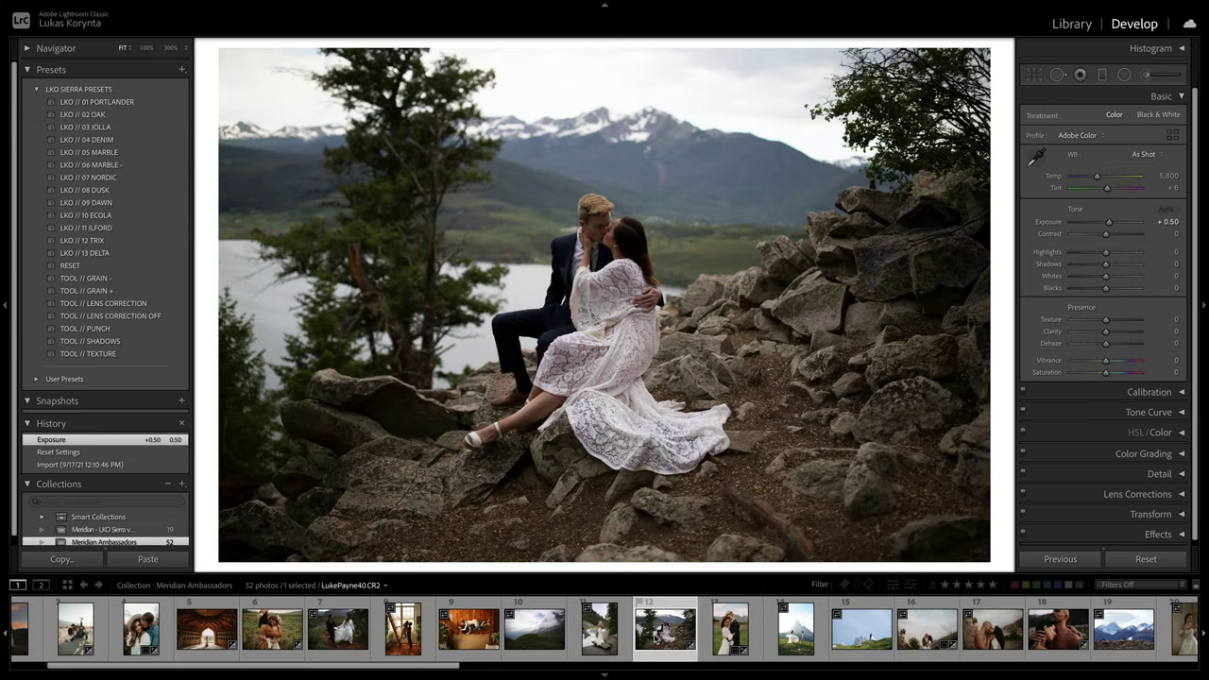
left_click(1146, 559)
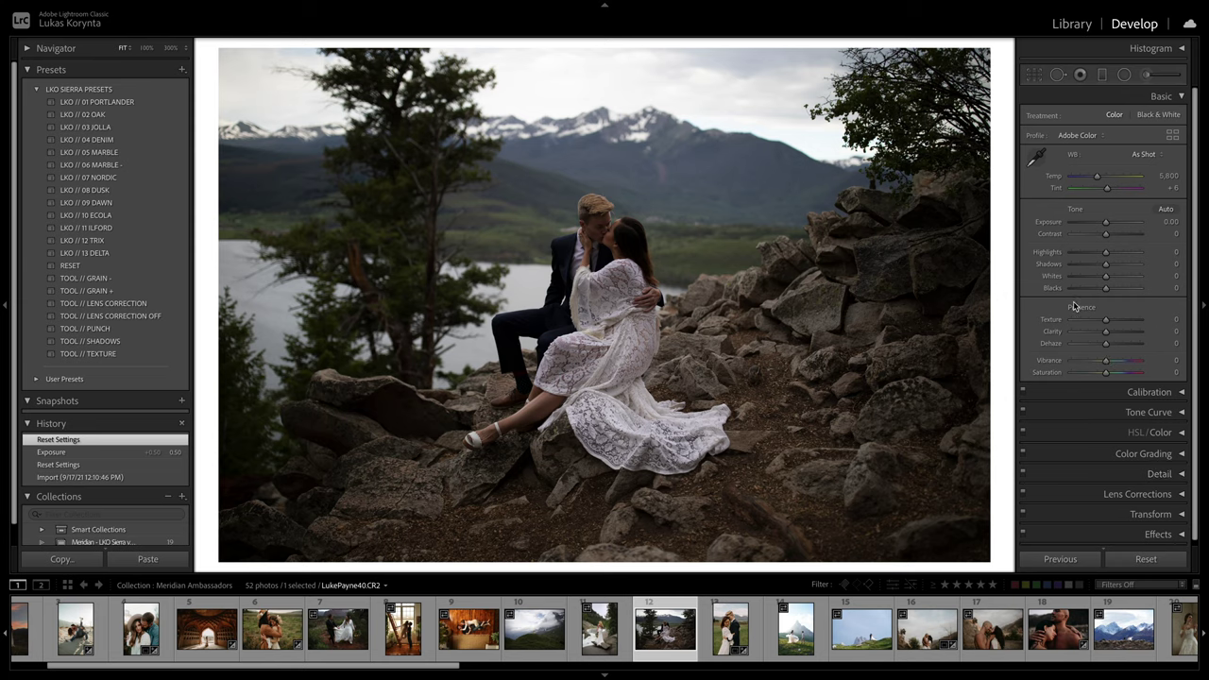
left_click_drag(1106, 223, 1112, 223)
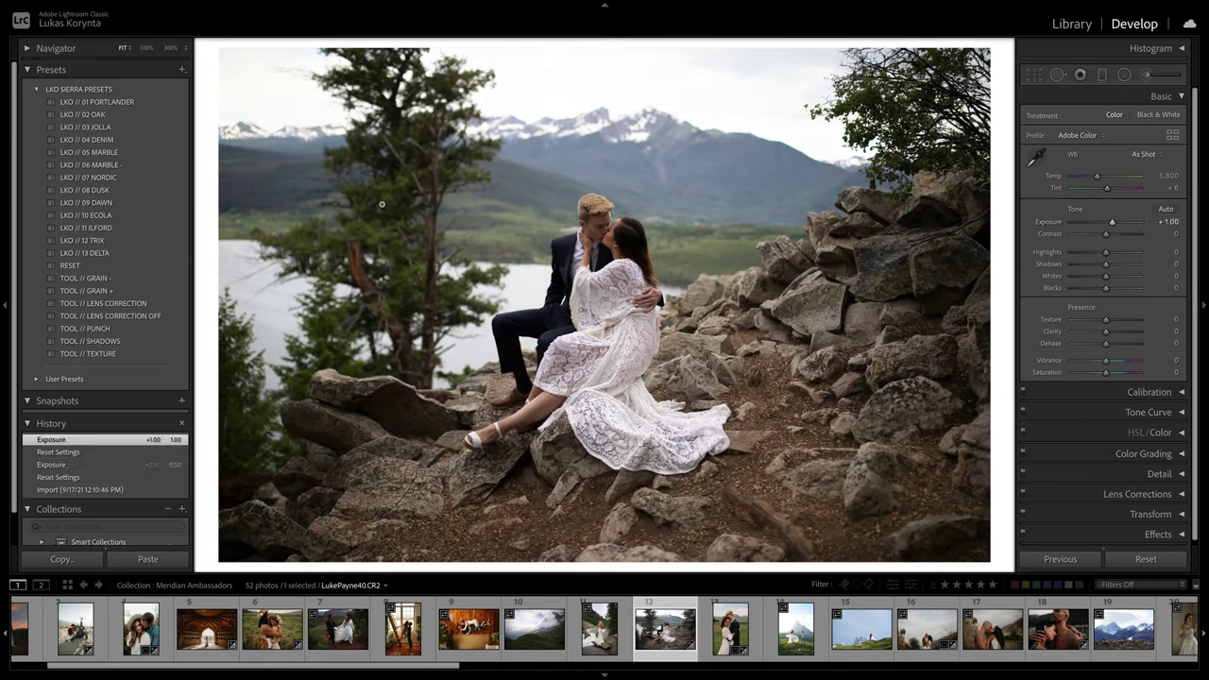
left_click(155, 114)
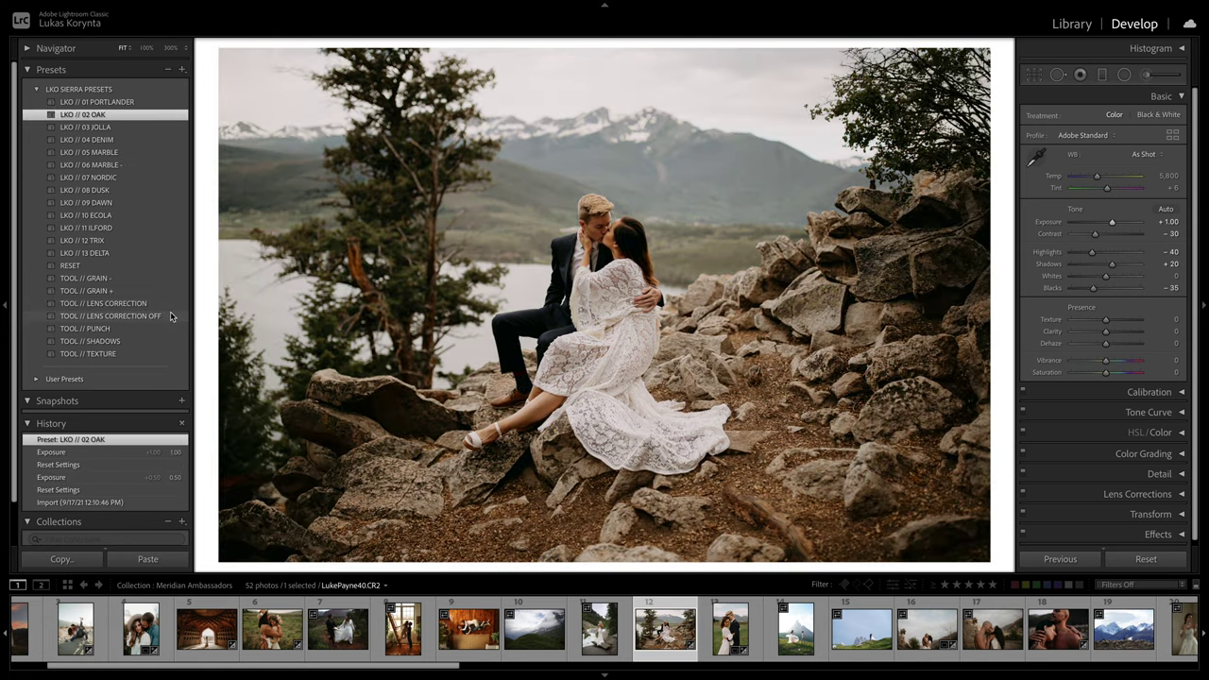
Step: Apply TOOL // LENS CORRECTION OFF and TOOL // PUNCH to the rocks photo, and set its exposure to +1.15
left_click(173, 316)
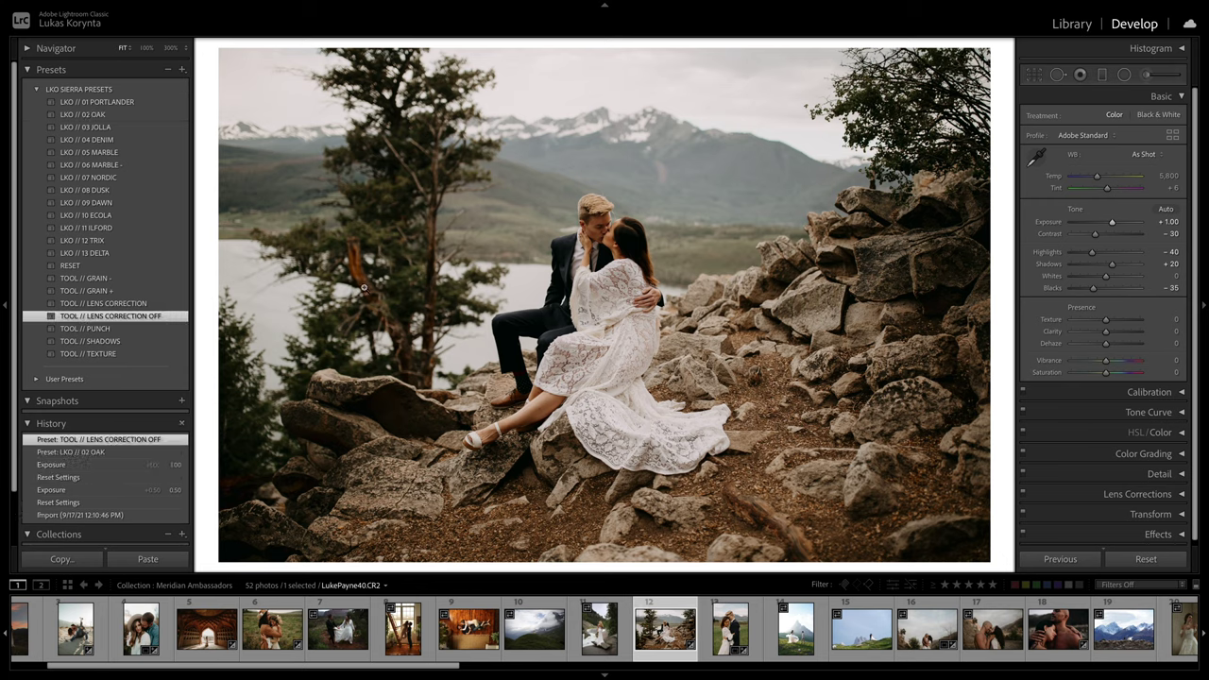
left_click(165, 331)
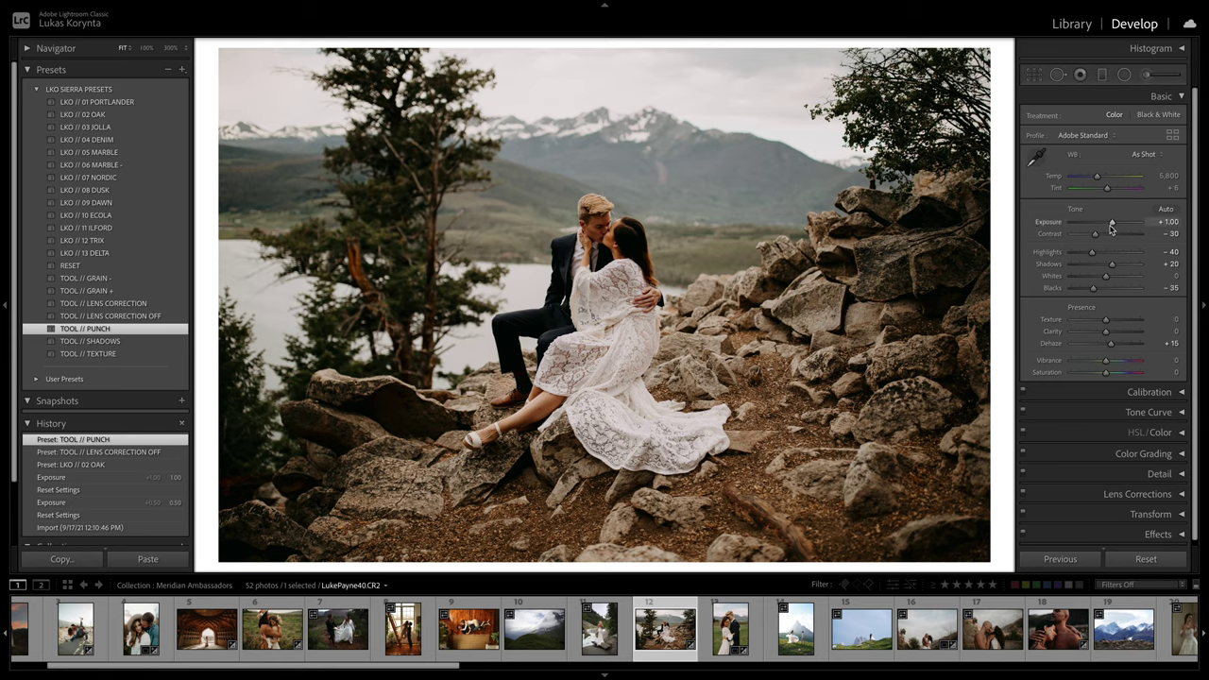
left_click_drag(1112, 226, 1114, 228)
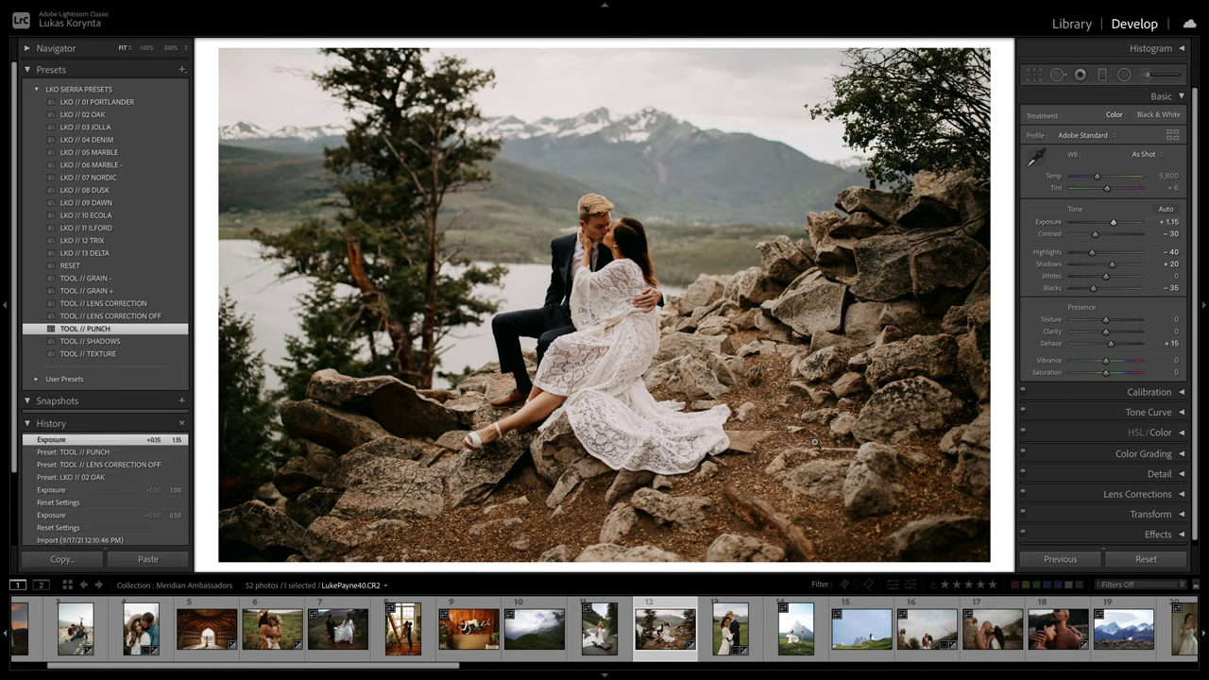
Step: Reset the eighteenth photo, the close-up of the embracing couple with bare shoulders, and set exposure to +1.50
scroll(862, 619, "down", 5)
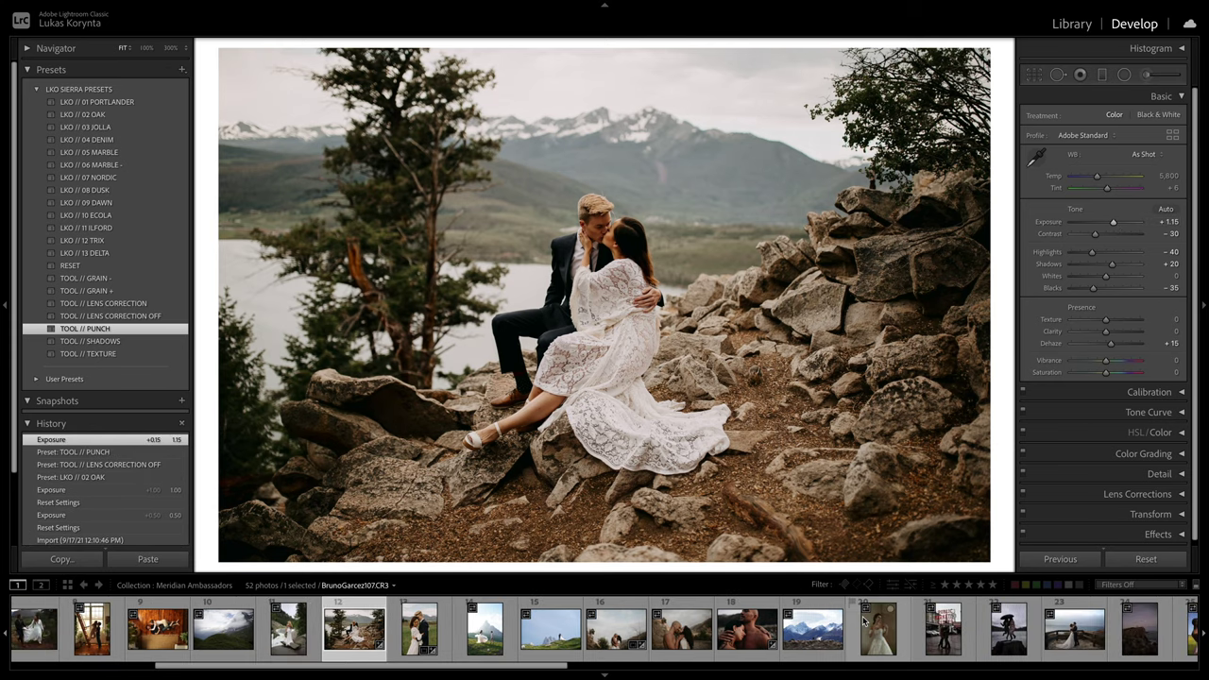
left_click(698, 628)
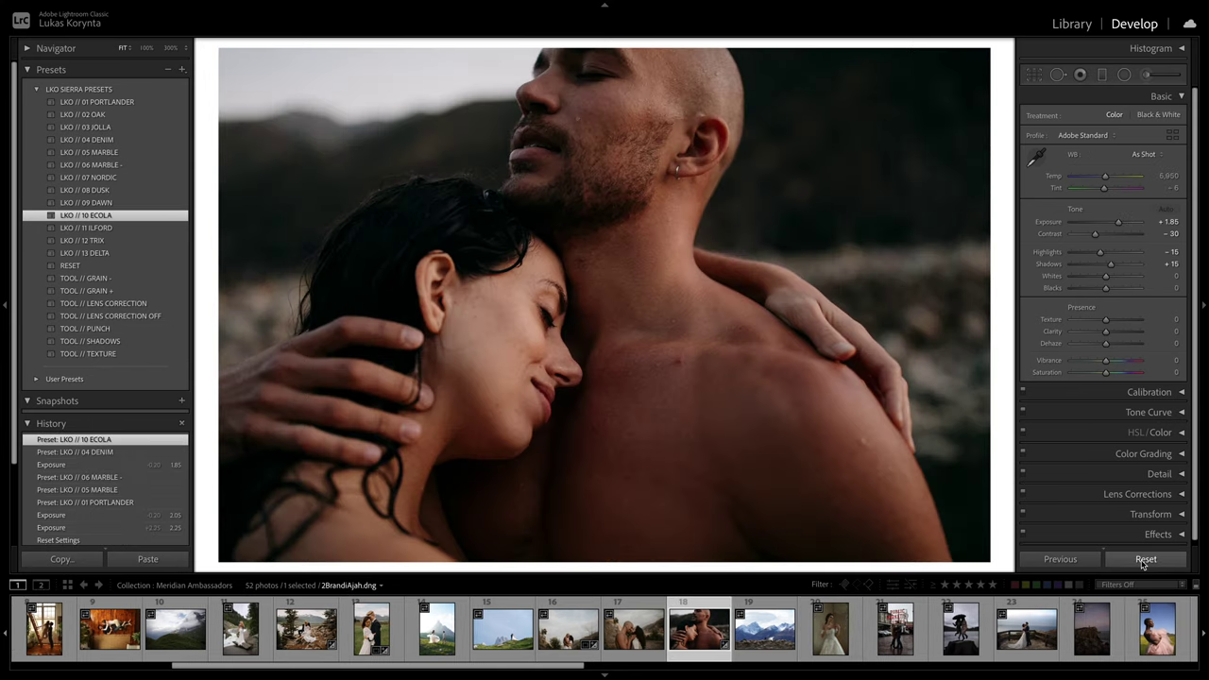
left_click(1145, 559)
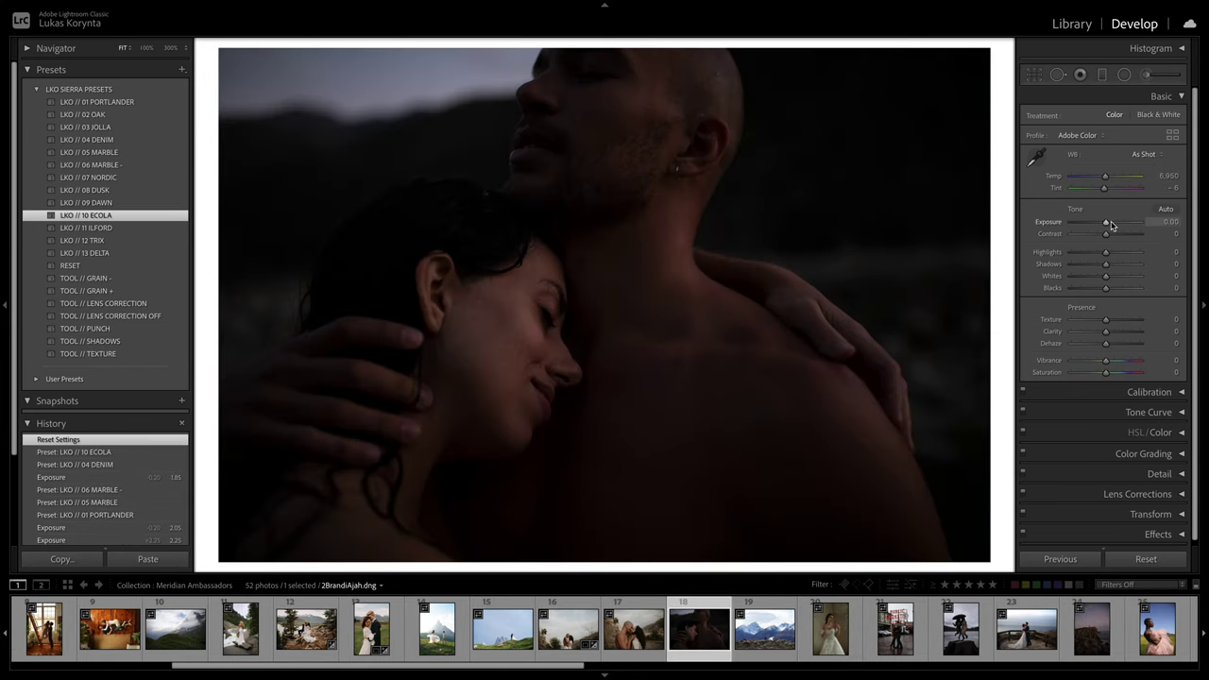
left_click_drag(1106, 223, 1117, 226)
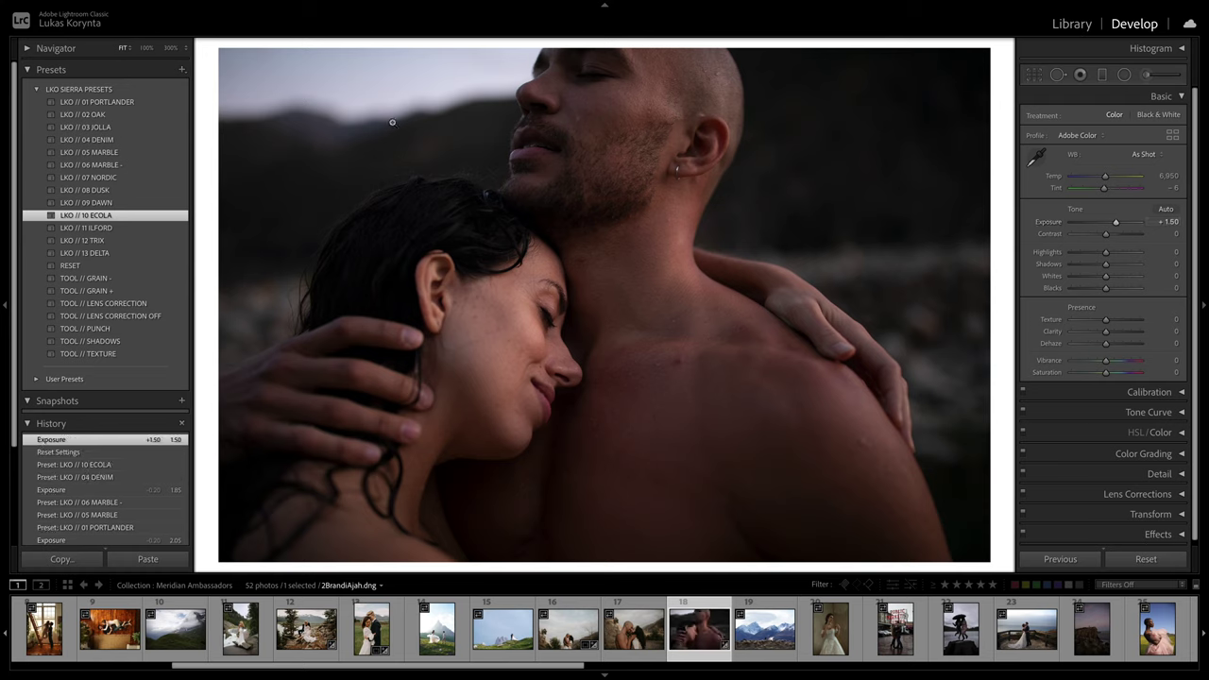
Step: Try 01 PORTLANDER and 05 MARBLE on the close-up with exposure raised to +1.80, ending on LKO // 06 MARBLE -
left_click(156, 102)
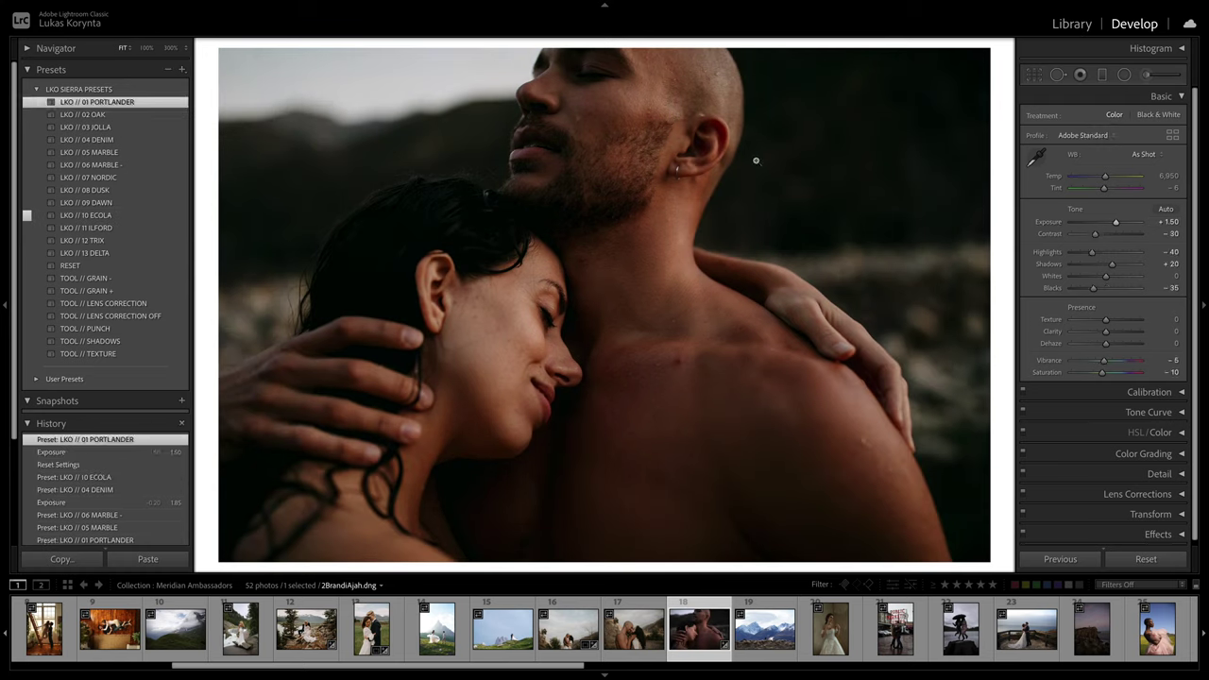
left_click_drag(1115, 222, 1119, 223)
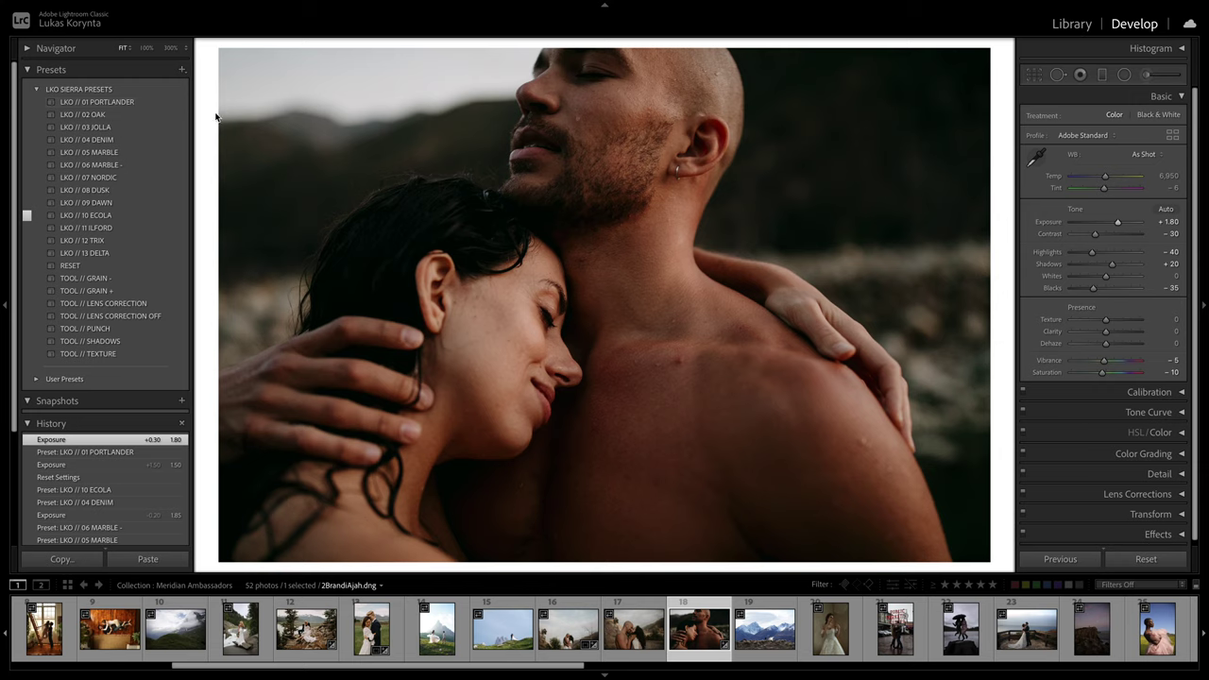
left_click(150, 152)
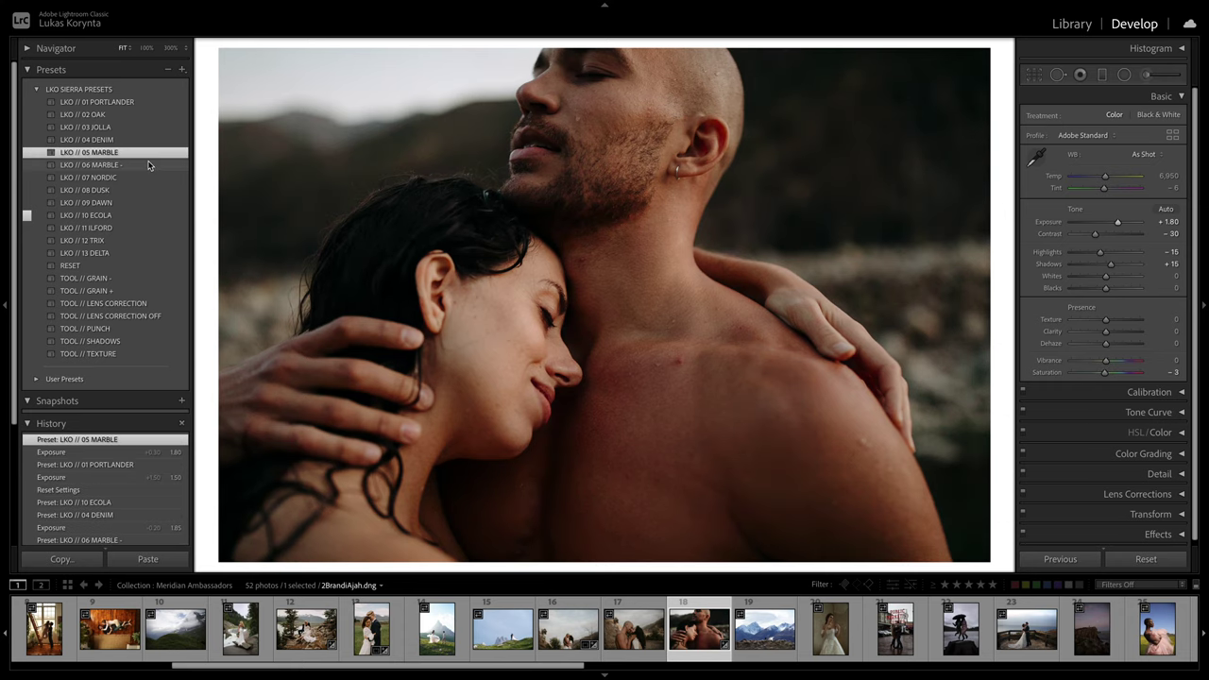
left_click(148, 165)
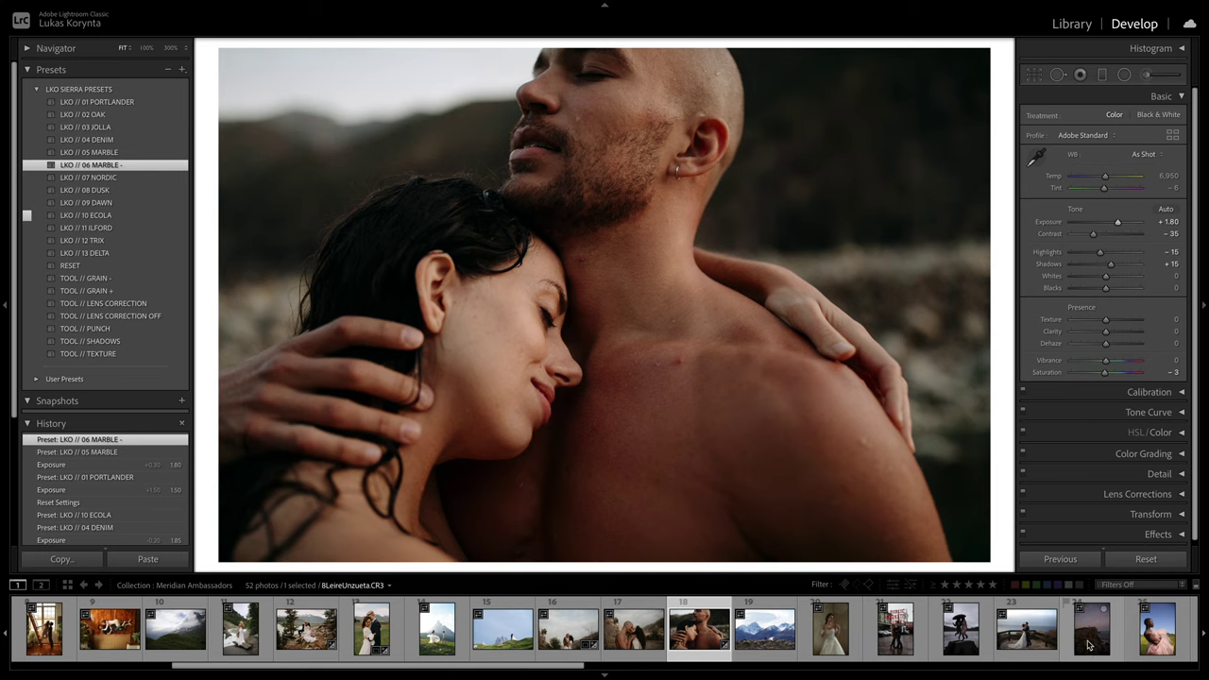
Step: Reset the twenty-fifth photo, the woman in the pink tulle dress, and apply LKO // 02 OAK
scroll(970, 629, "right", 5)
left_click(835, 629)
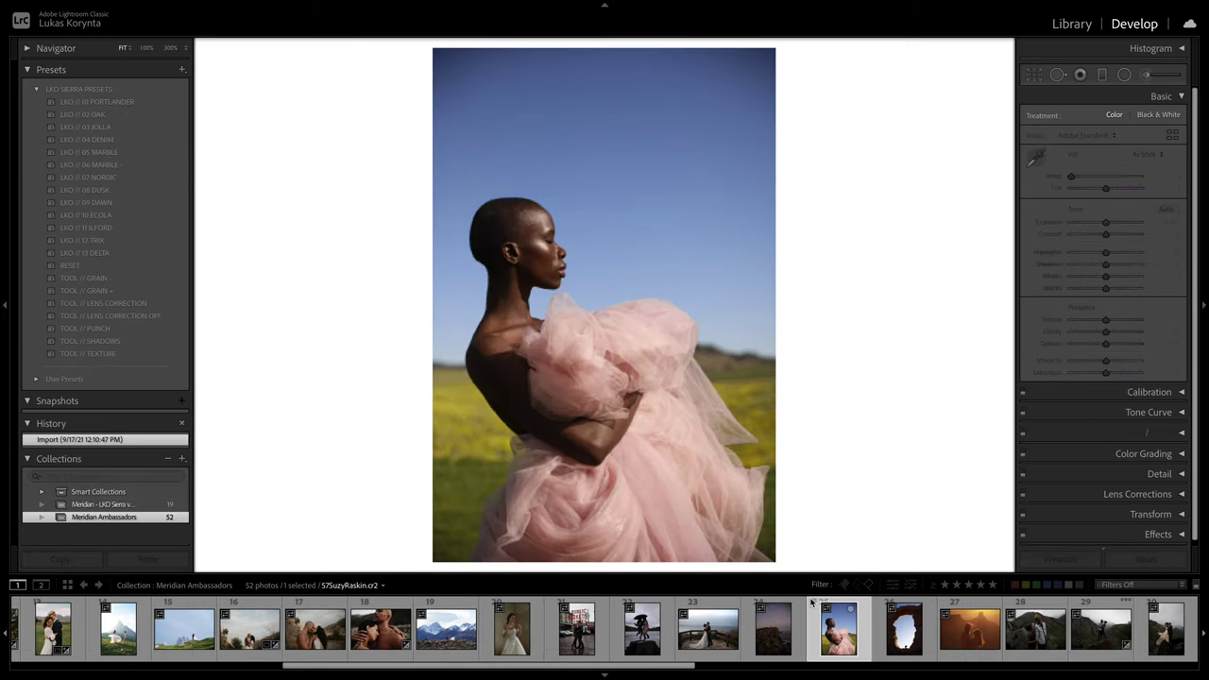
left_click(1133, 558)
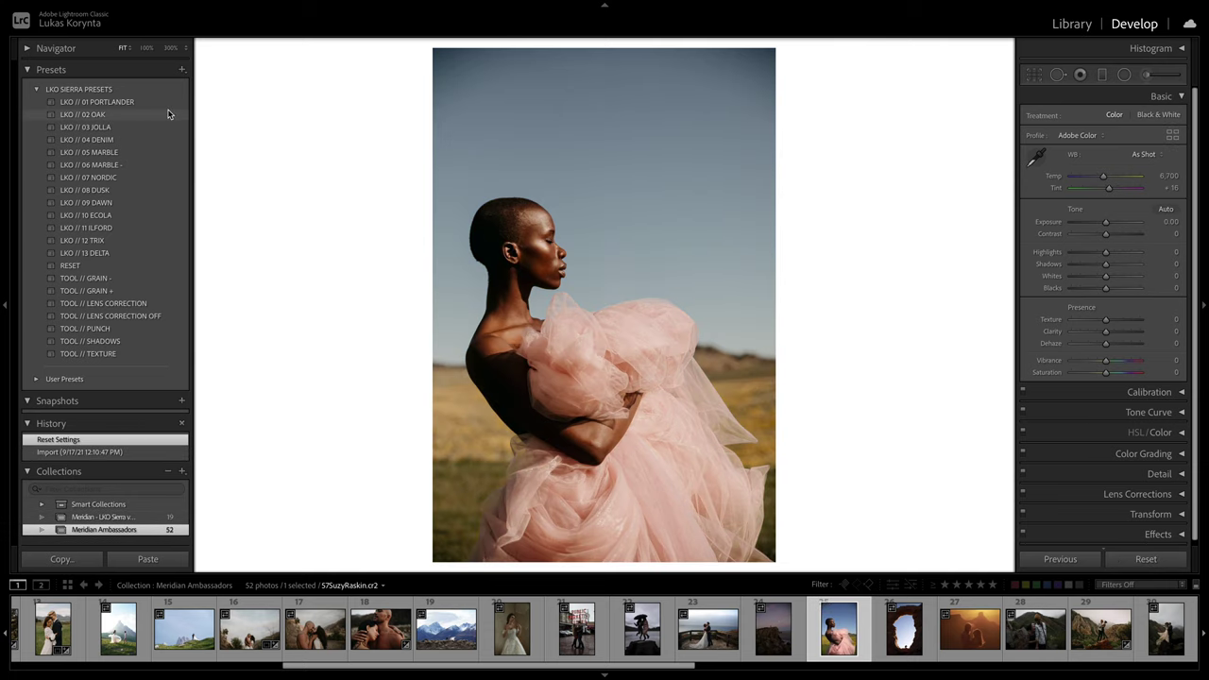
left_click(170, 114)
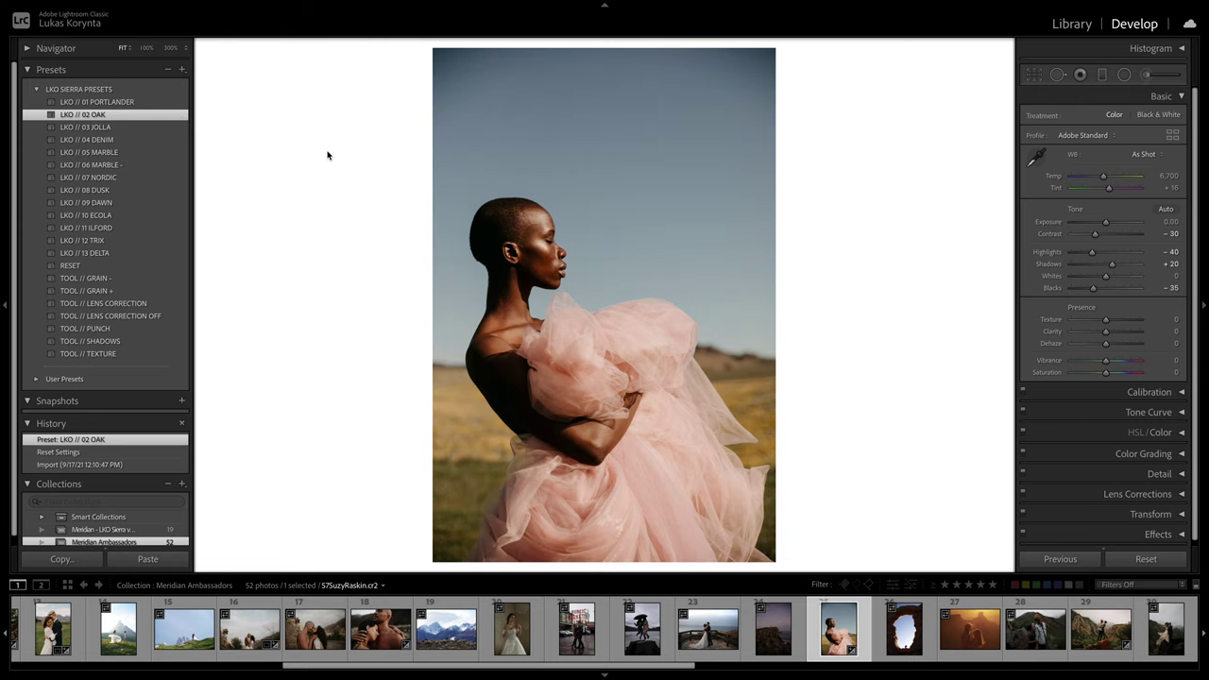
Step: Try LKO // 07 NORDIC on the pink tulle dress photo, ending on LKO // 05 MARBLE
left_click(156, 179)
left_click(165, 152)
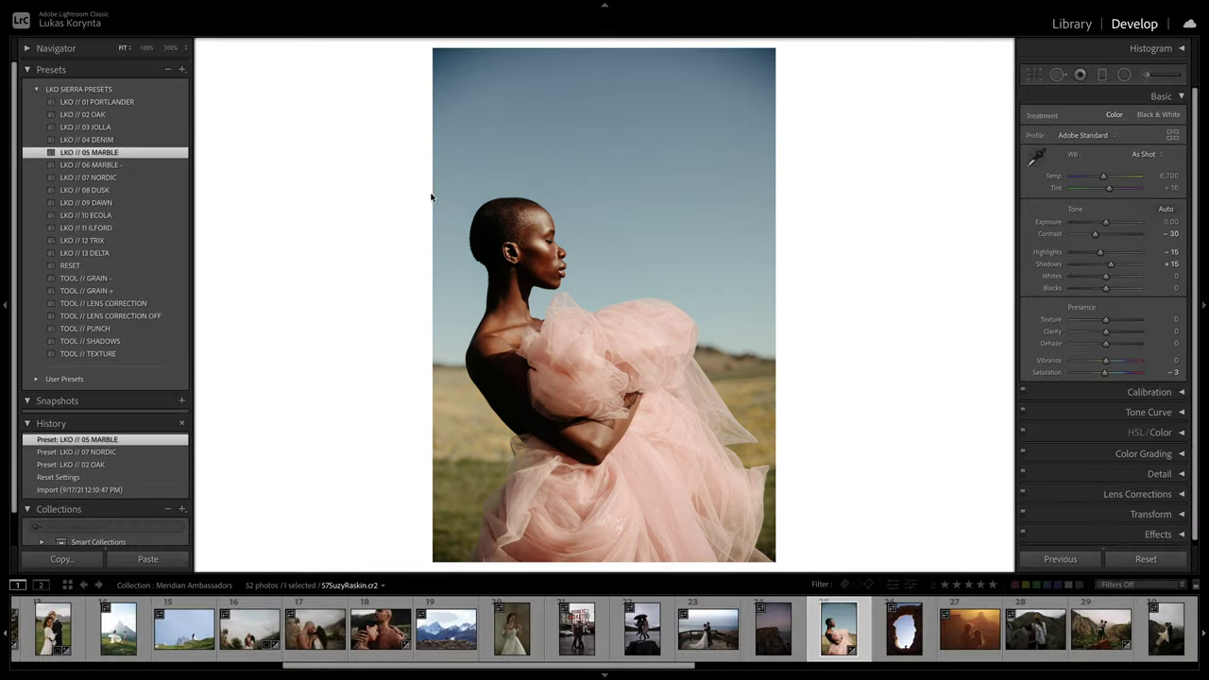
Step: Open the twenty-sixth photo, the couple under the rock arch, and apply LKO // 02 OAK and TOOL // SHADOWS
left_click(906, 642)
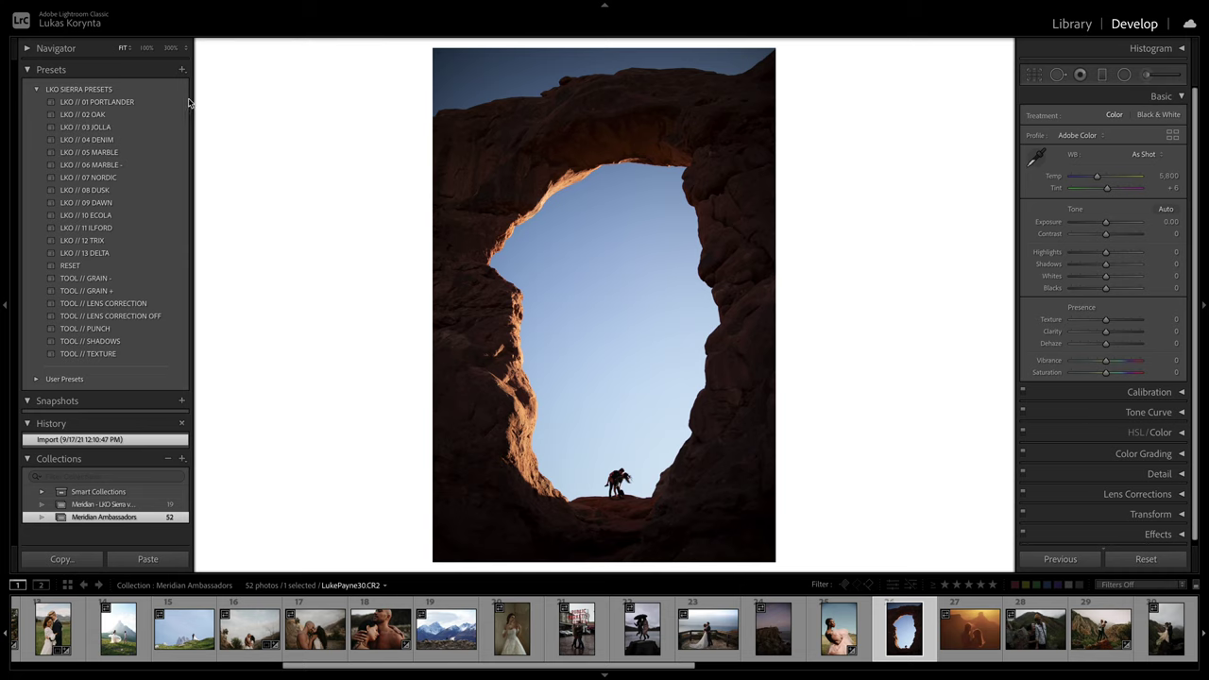
left_click(107, 115)
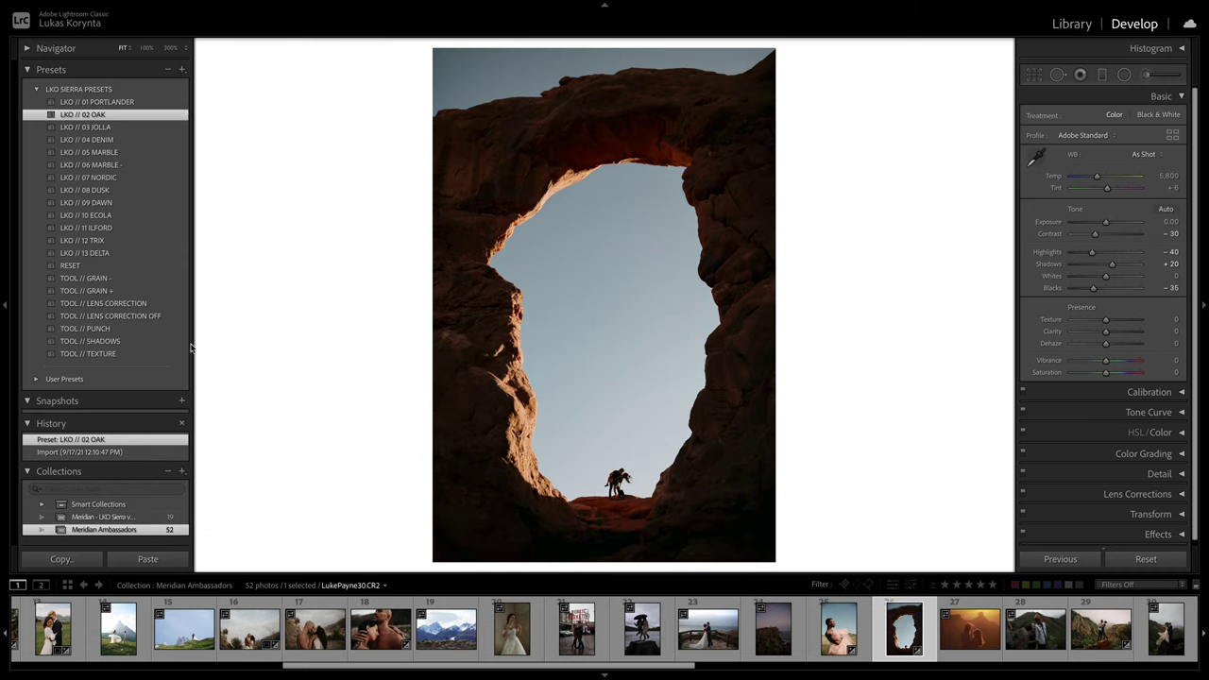
left_click(158, 345)
Step: Set the rock arch photo's exposure to +0.40 and tint to -13, and apply TOOL // TEXTURE
left_click_drag(1105, 223, 1109, 223)
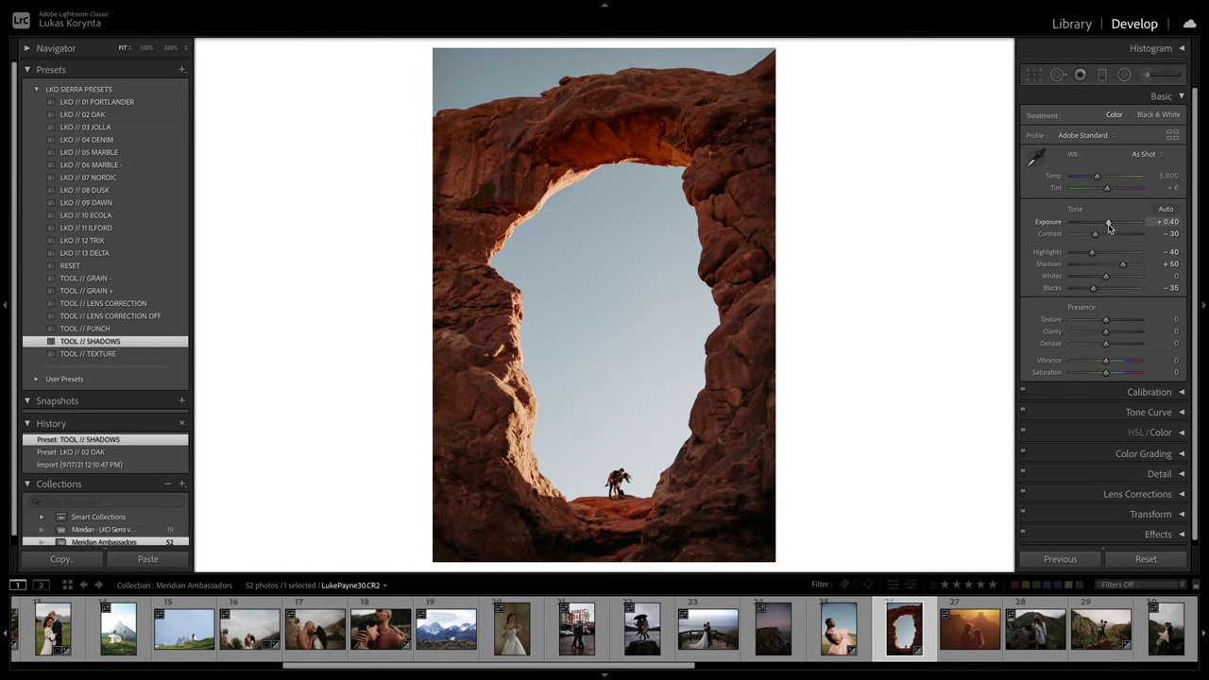
left_click_drag(1107, 188, 1104, 192)
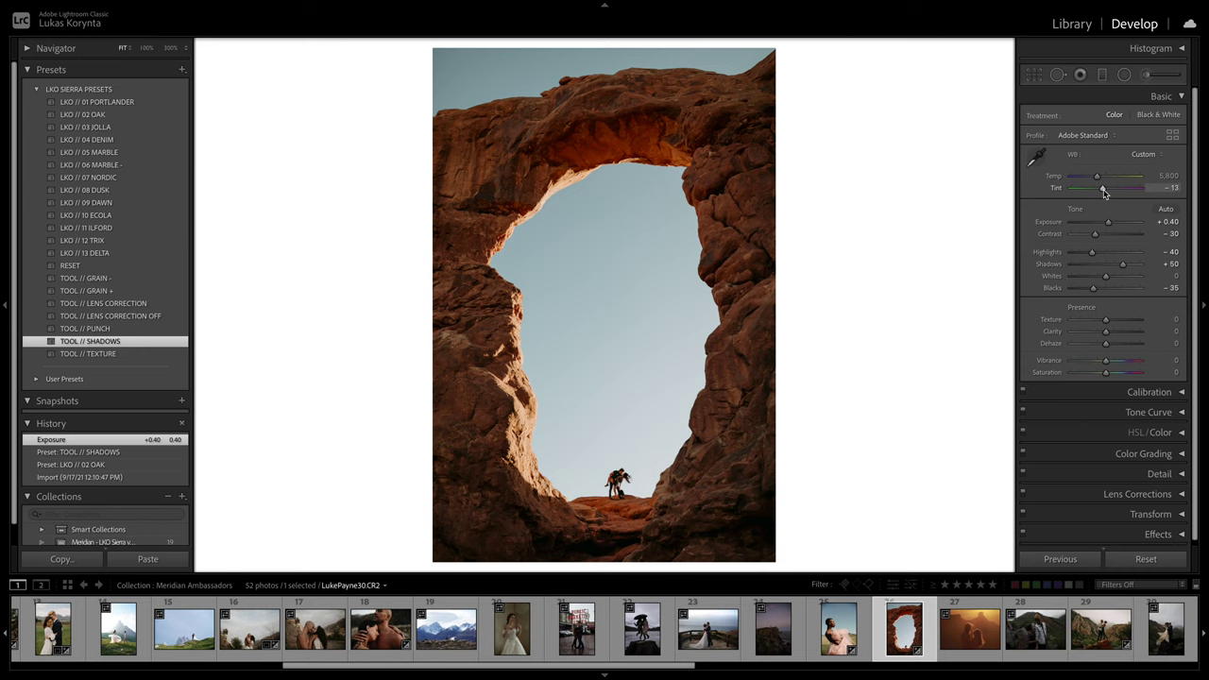
left_click(180, 355)
key("backslash")
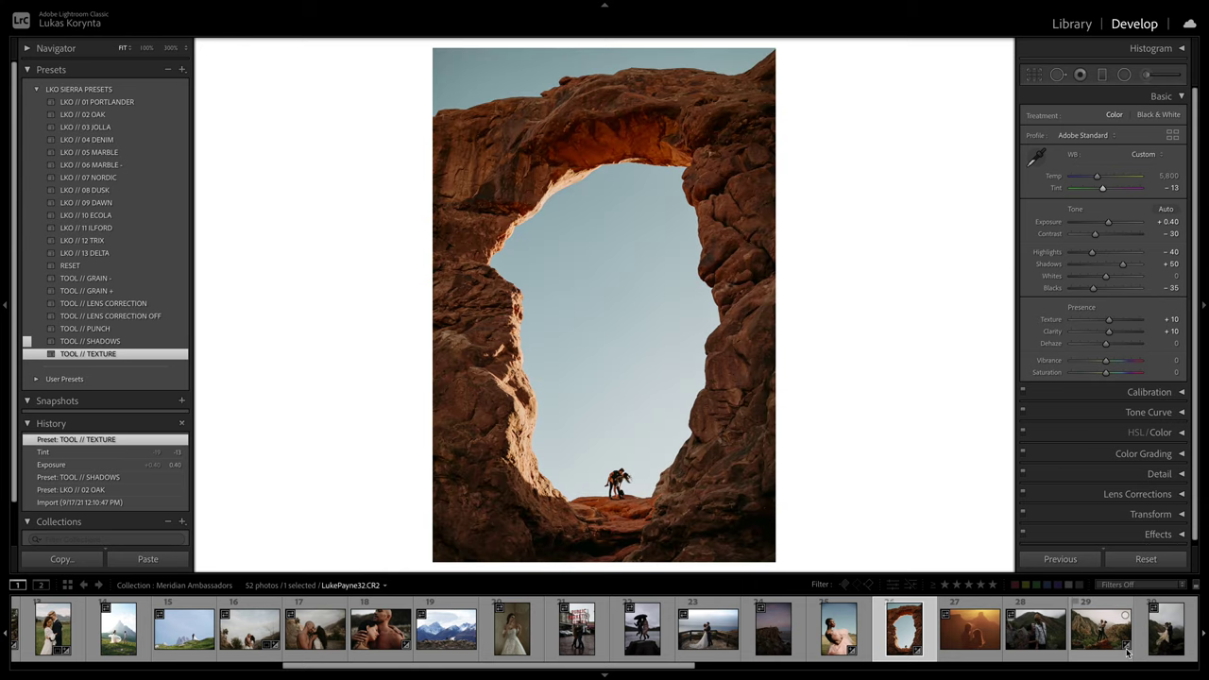
Step: Reset the twenty-ninth photo, the couple on the red boulder, and try LKO // 01 PORTLANDER, ending on LKO // 03 JOLLA
left_click(1099, 631)
left_click(1138, 559)
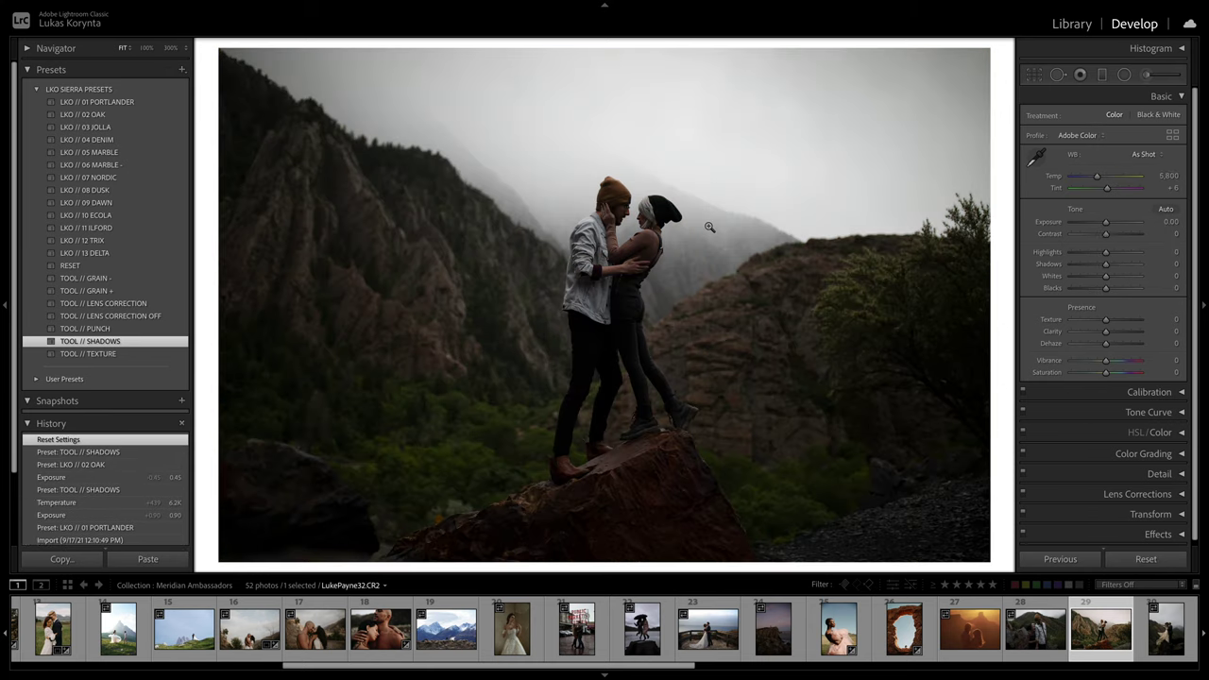
left_click(160, 103)
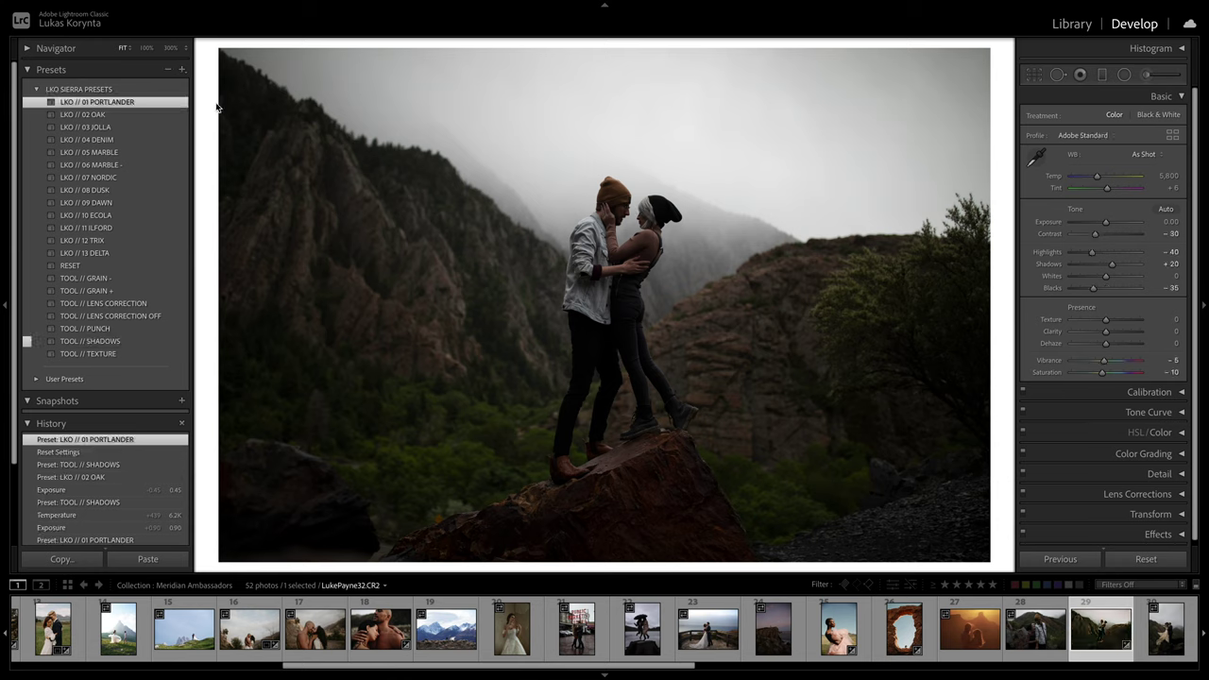
left_click(166, 128)
Step: Set the boulder couple photo's exposure to +1.20 and temperature to 6,427, and compare it with the original
left_click_drag(1105, 223, 1117, 229)
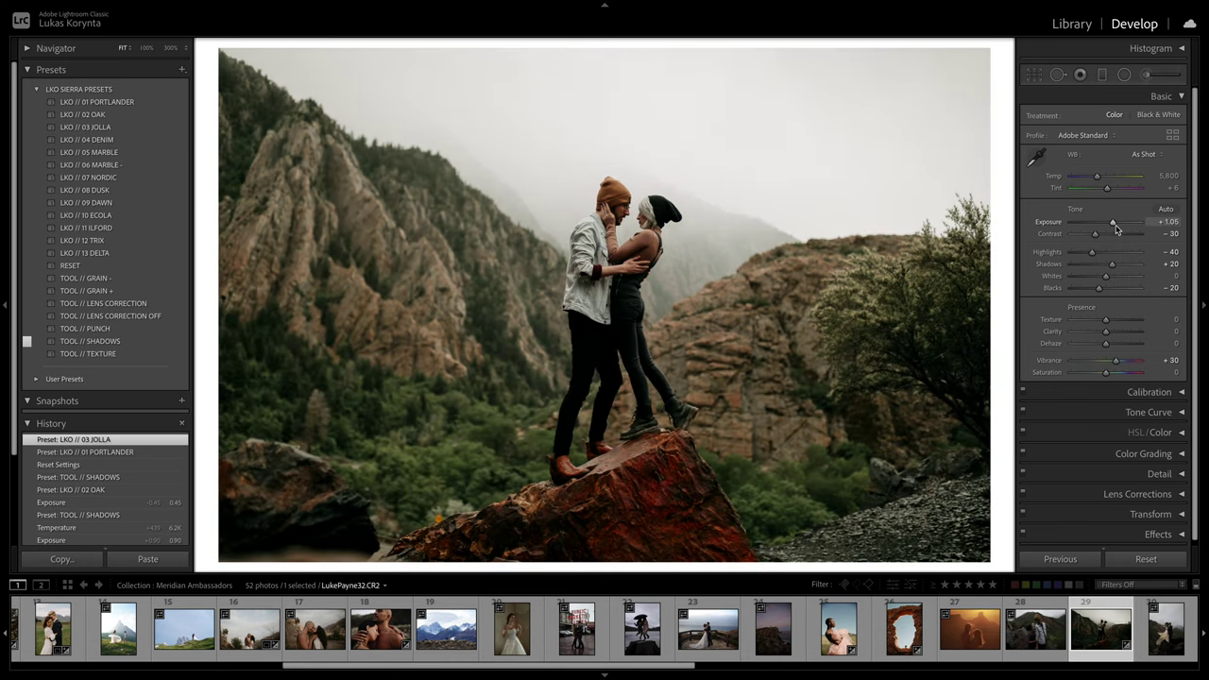
left_click_drag(1102, 183, 1116, 223)
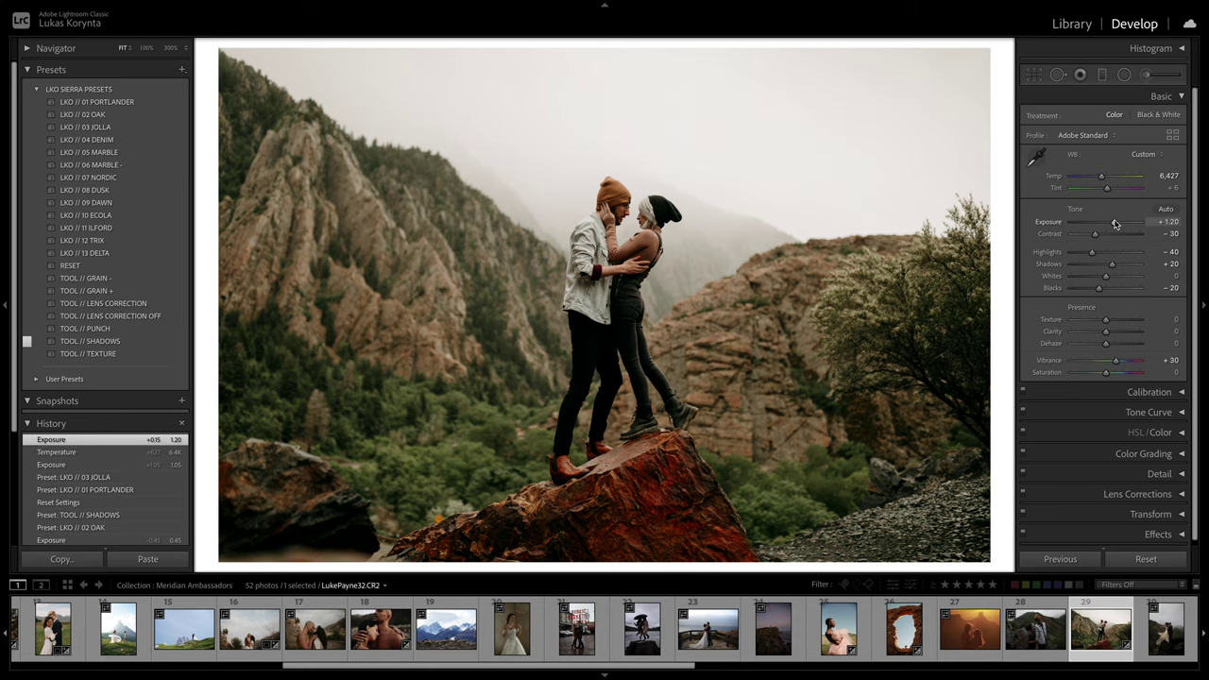
key("backslash")
key("backslash")
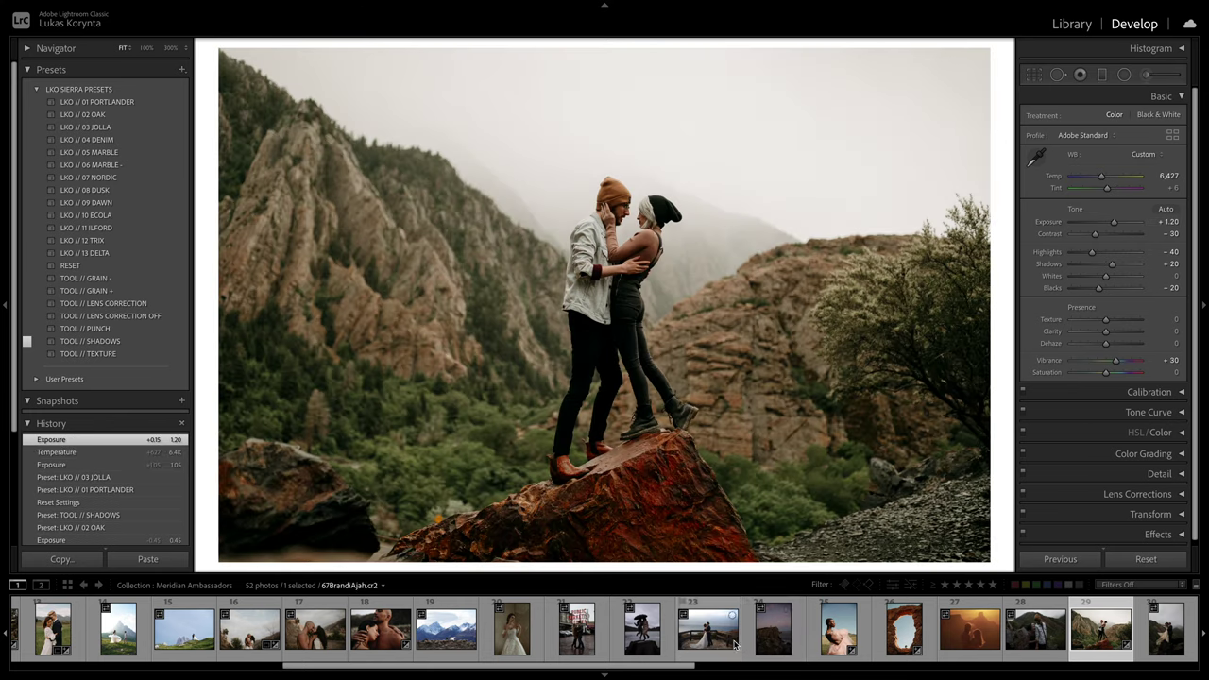
Step: Find the forty-first photo, the woman in the doorway of the yellow and white caravan, and reset its settings
scroll(744, 642, "up", 5)
scroll(743, 642, "up", 2)
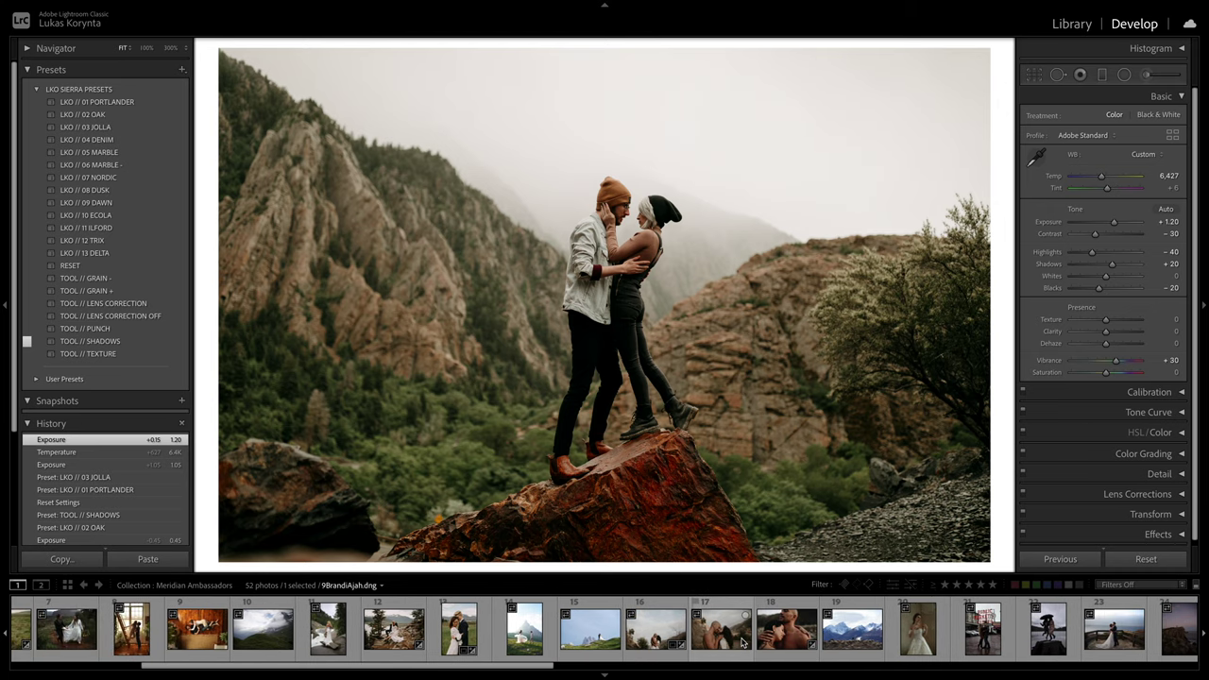
scroll(745, 642, "down", 2)
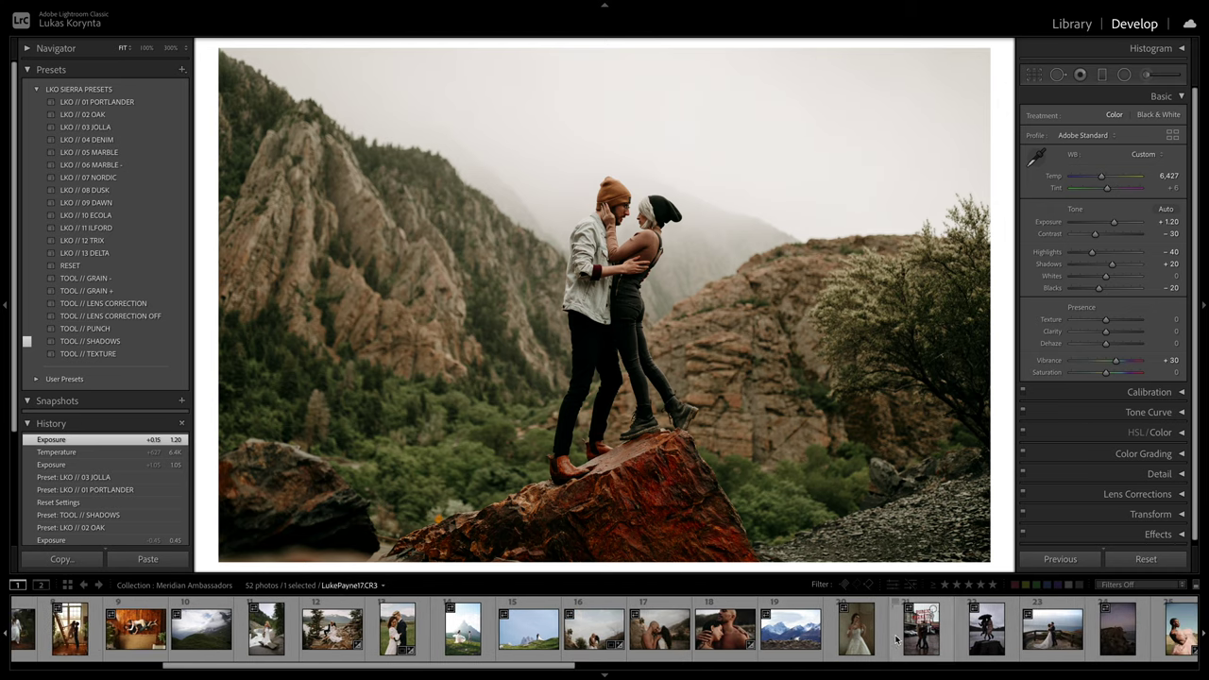
scroll(823, 643, "up", 5)
scroll(823, 643, "up", 1)
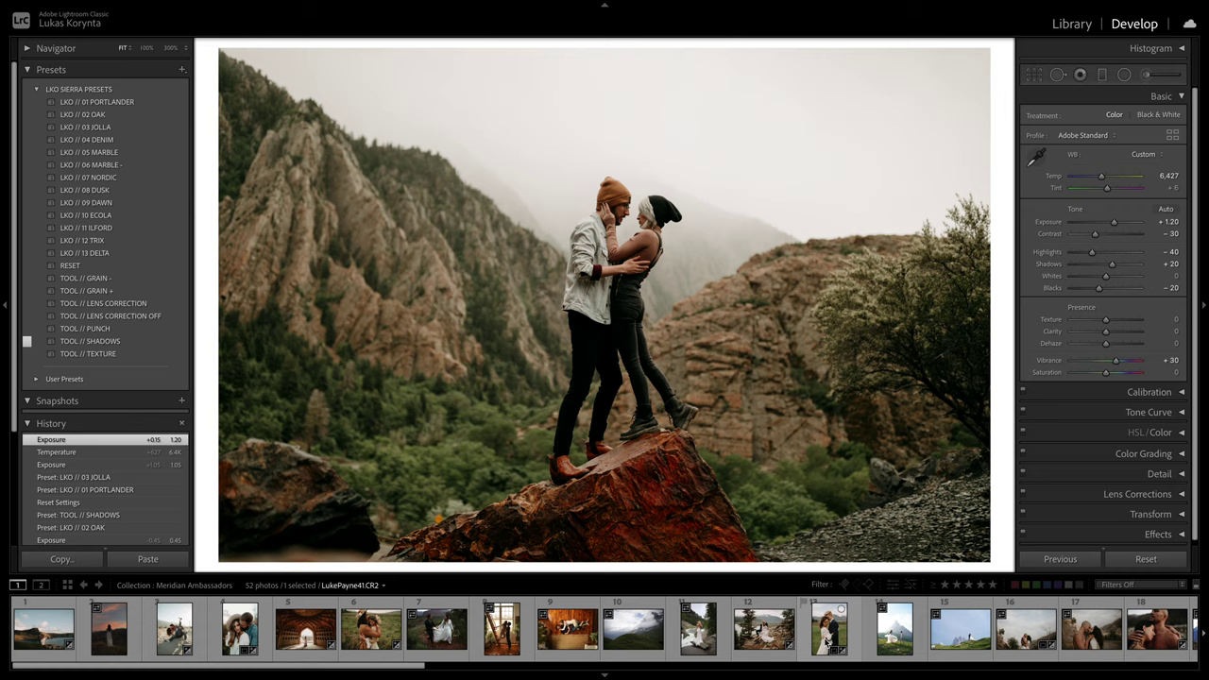
scroll(831, 643, "down", 8)
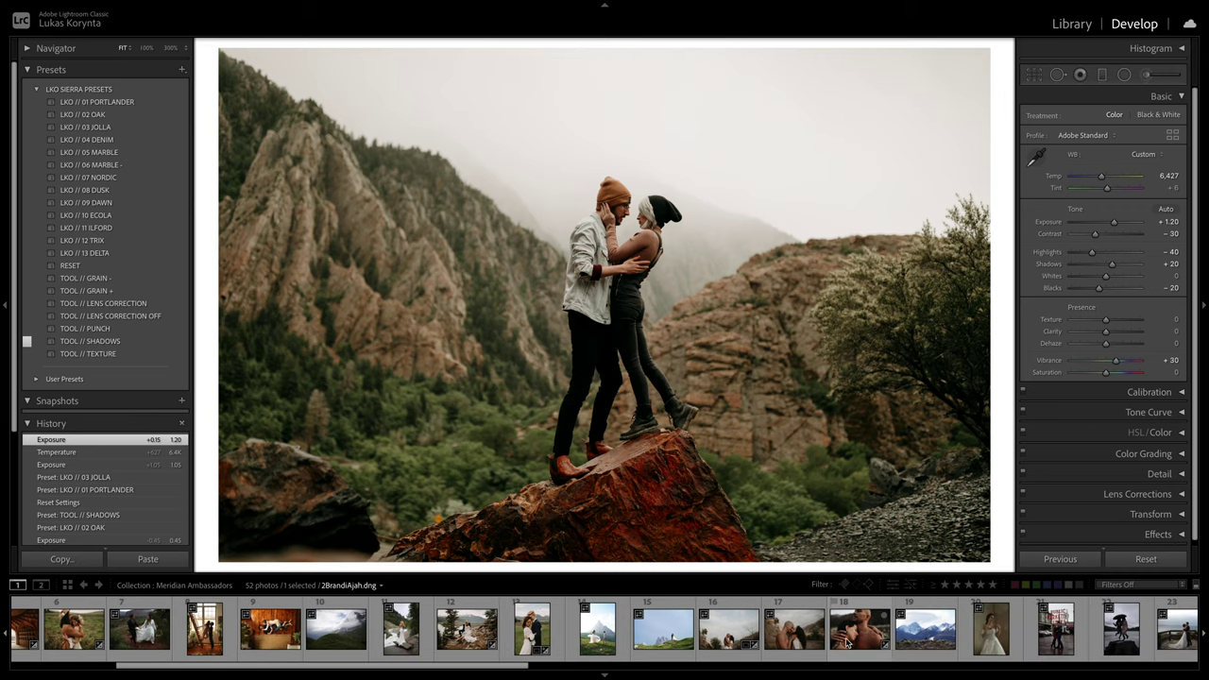
scroll(845, 642, "down", 13)
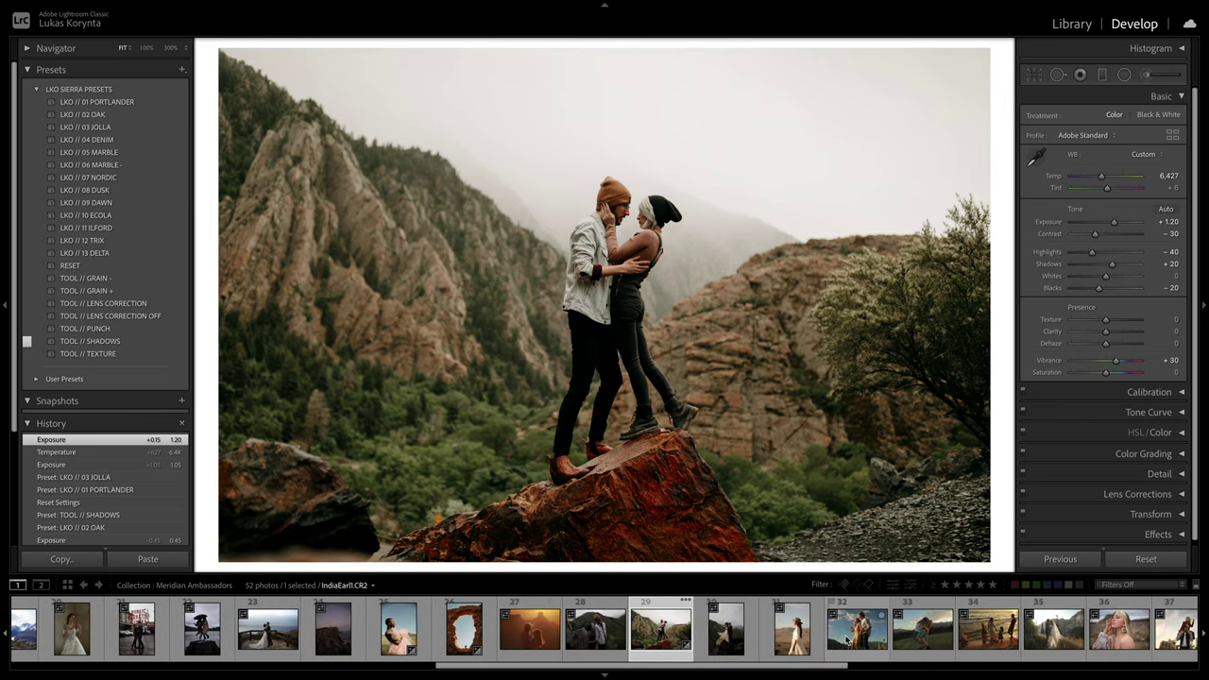
scroll(845, 640, "down", 2)
left_click(939, 629)
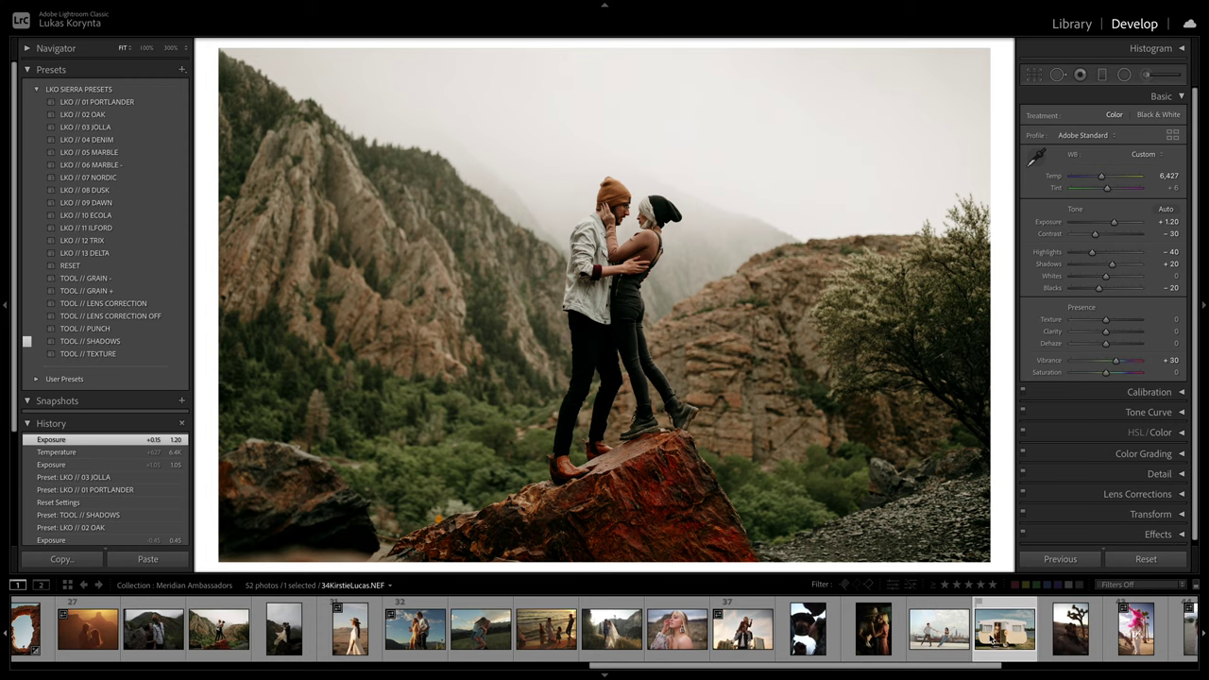
left_click(1146, 559)
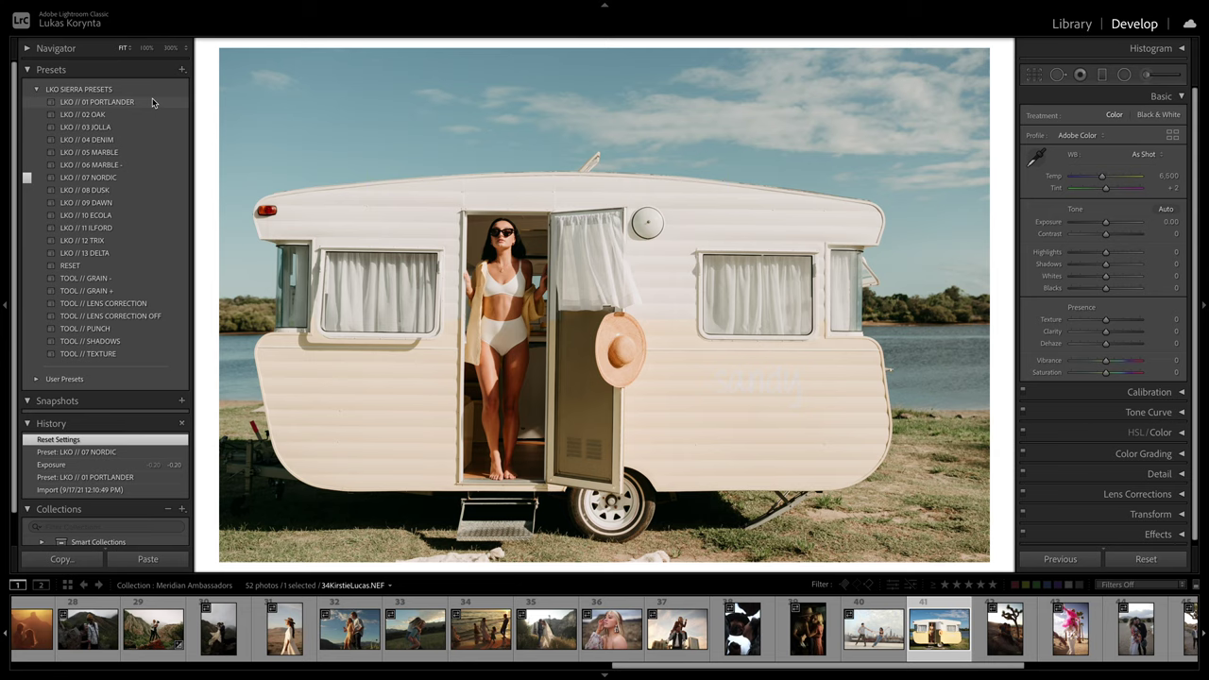
Step: Apply LKO // 01 PORTLANDER to the caravan photo, with exposure at -0.35 and highlights at -70
left_click(153, 102)
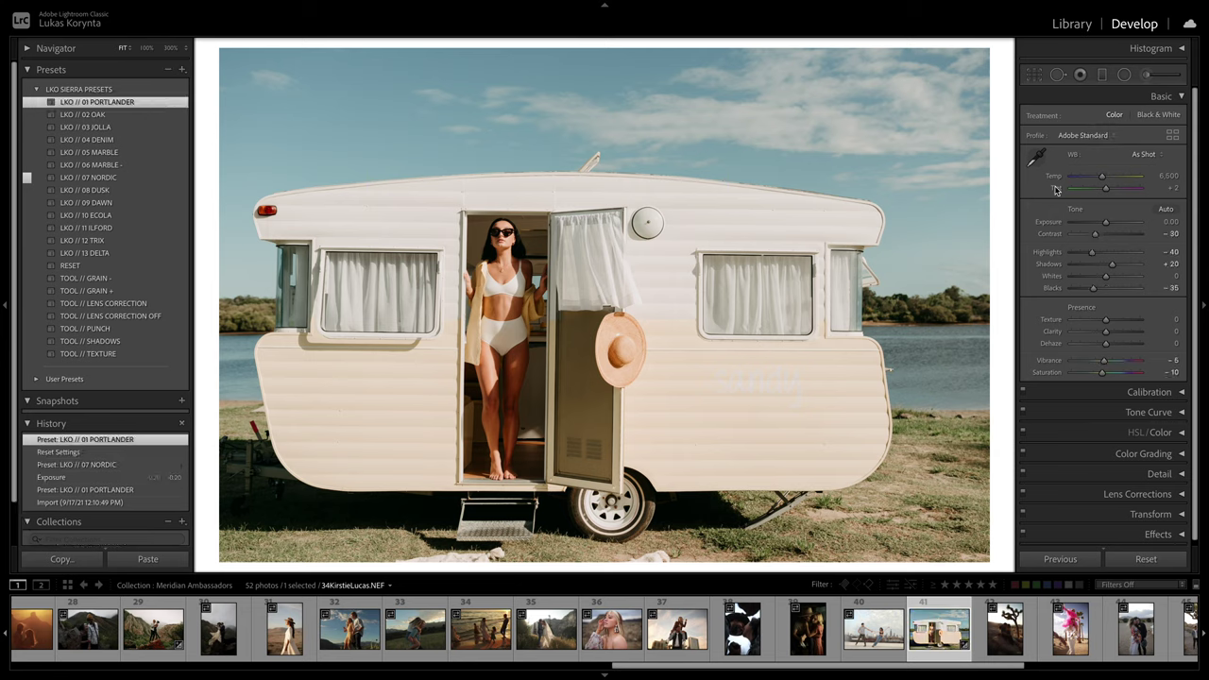
left_click_drag(1106, 227, 1103, 227)
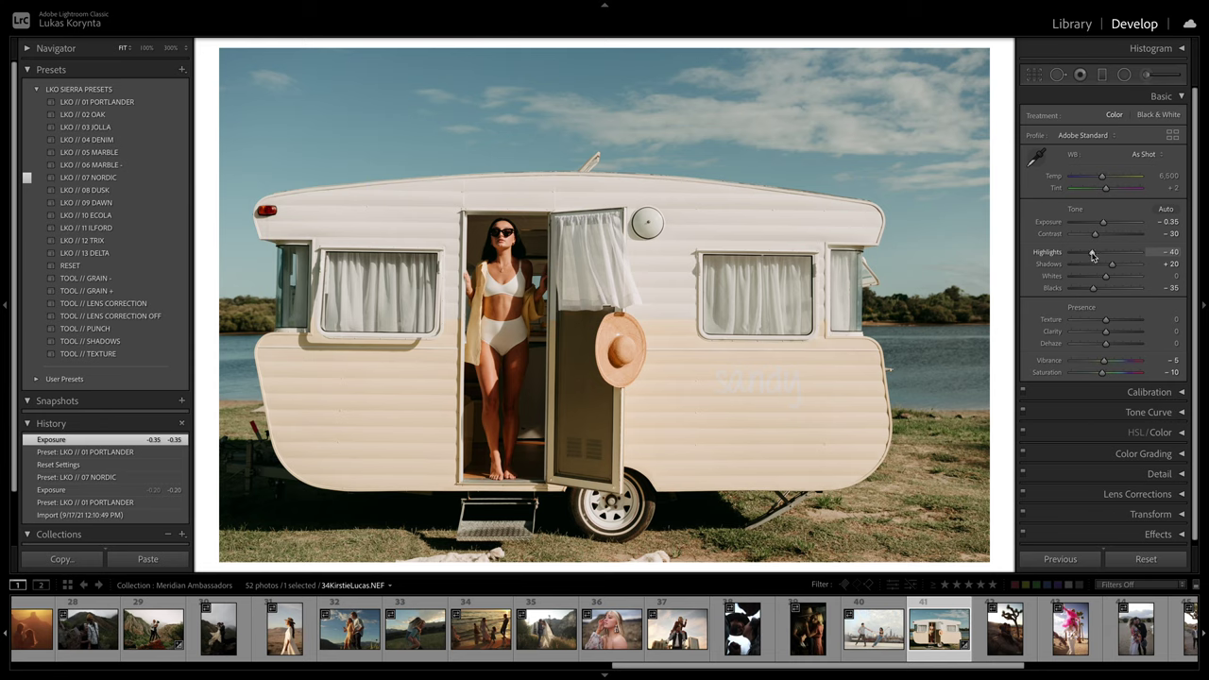
left_click_drag(1092, 252, 1082, 256)
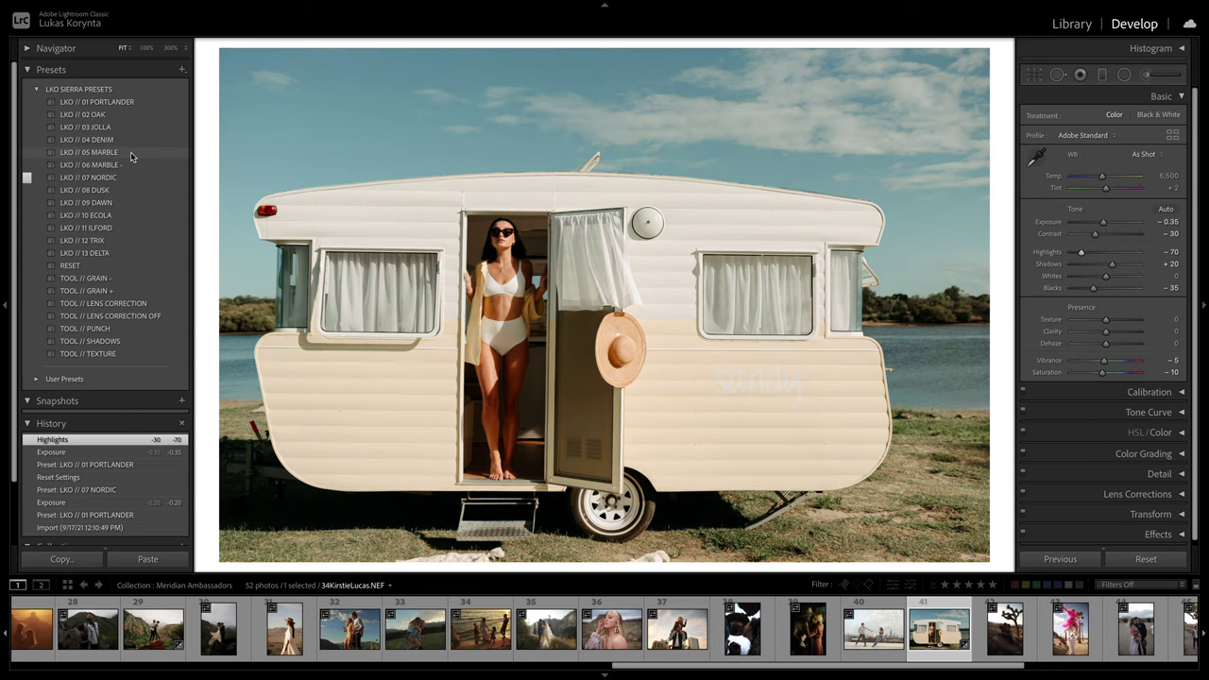
Step: Try LKO // 05 MARBLE on the caravan photo, apply LKO // 07 NORDIC, and compare it with the original
left_click(131, 155)
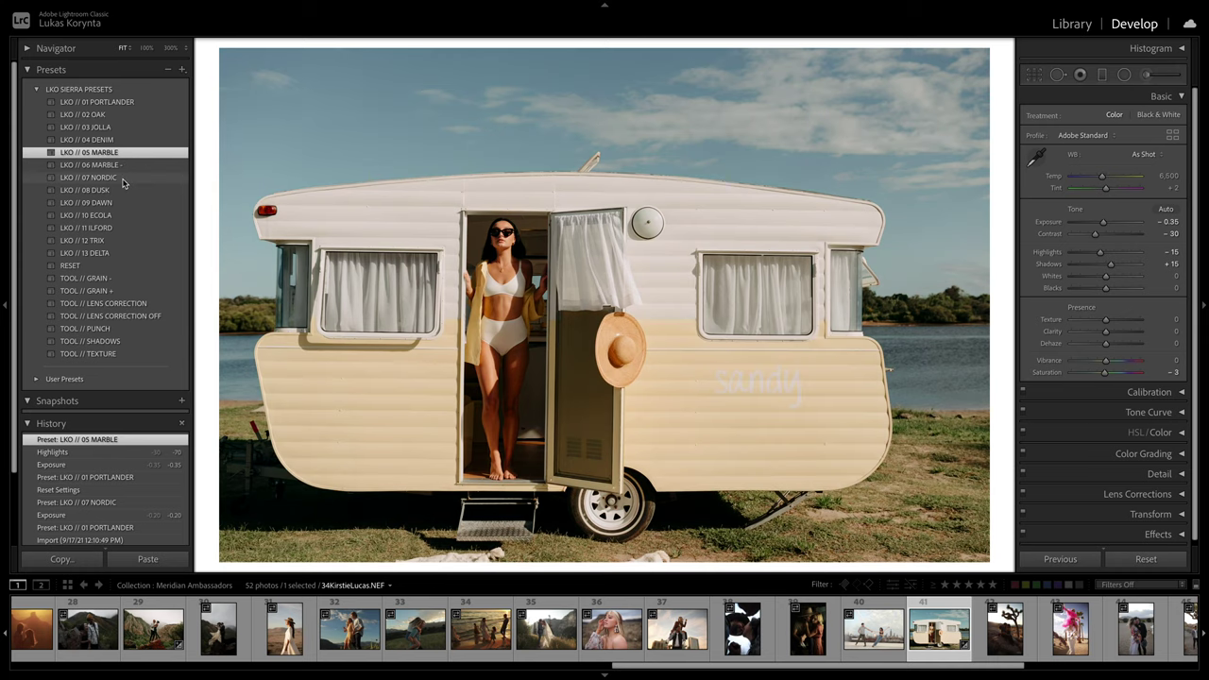
left_click(122, 179)
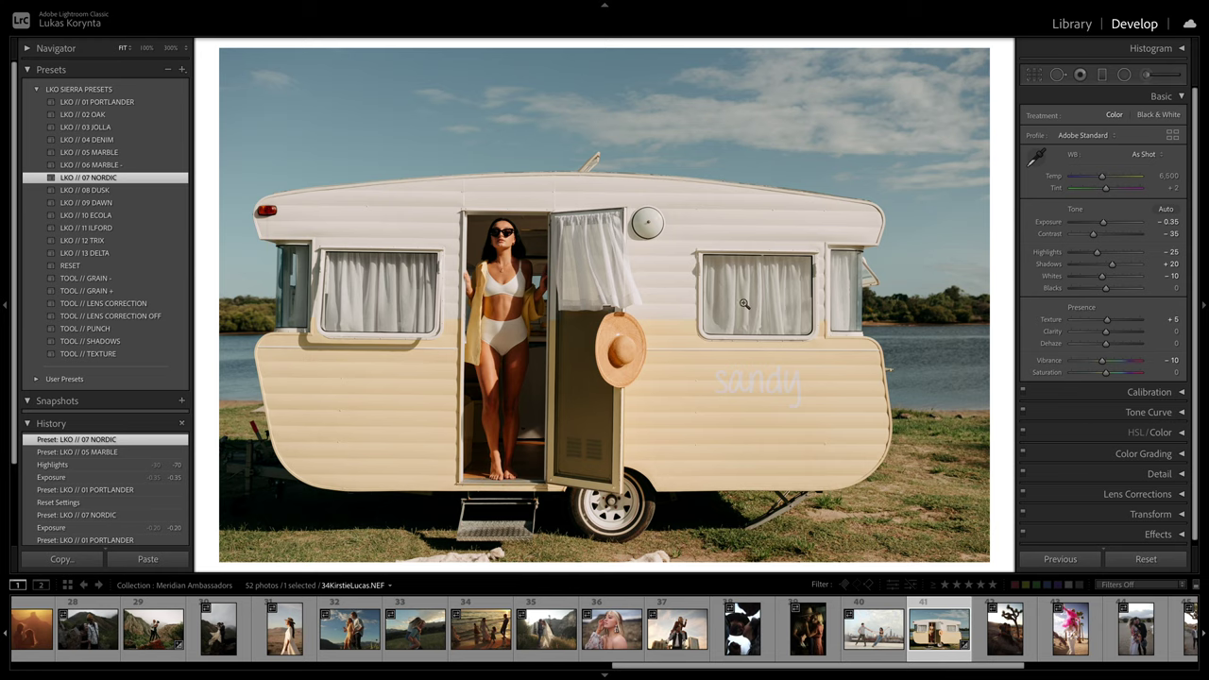
key("backslash")
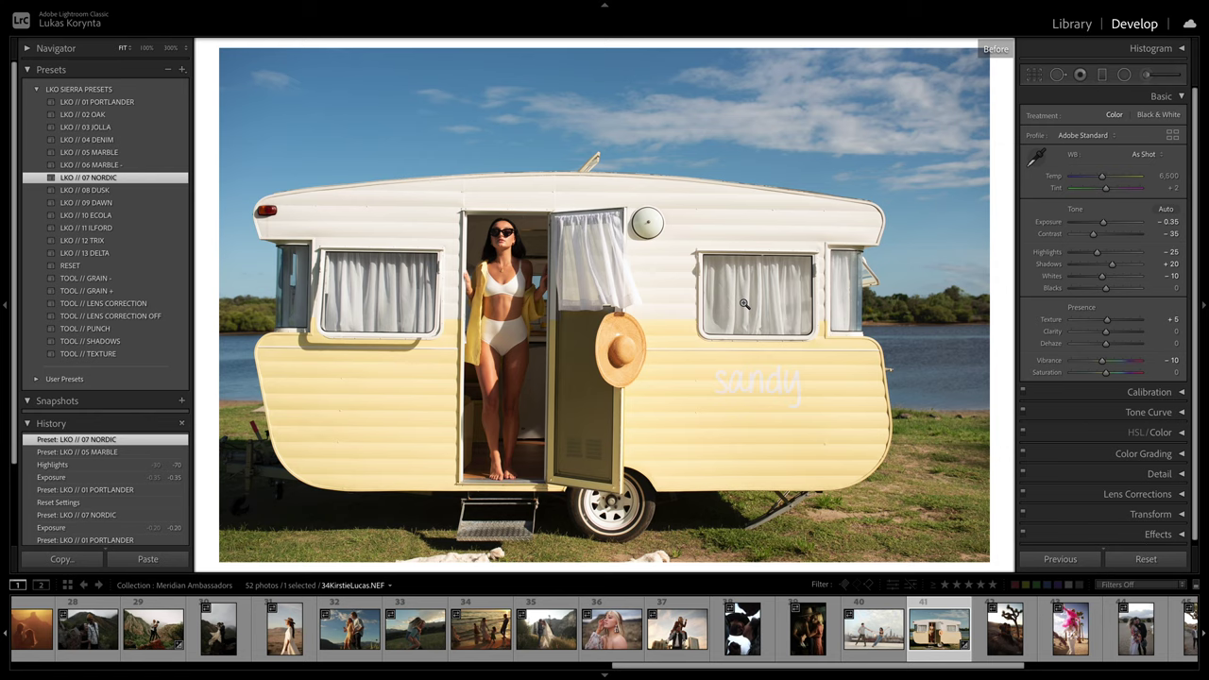
key("backslash")
key("backslash")
key("backslash")
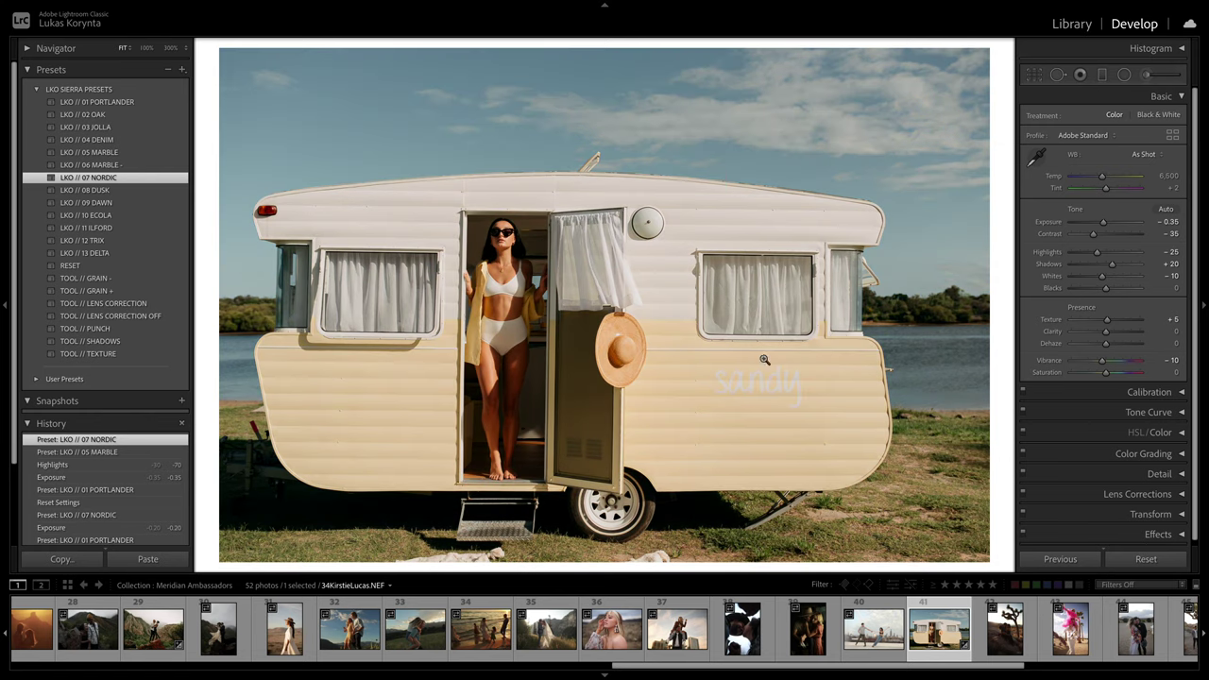
Step: Reset the portrait of the woman in sunglasses and an orange blazer, and set its exposure to -1.05
scroll(1003, 630, "down", 3)
scroll(1003, 631, "down", 2)
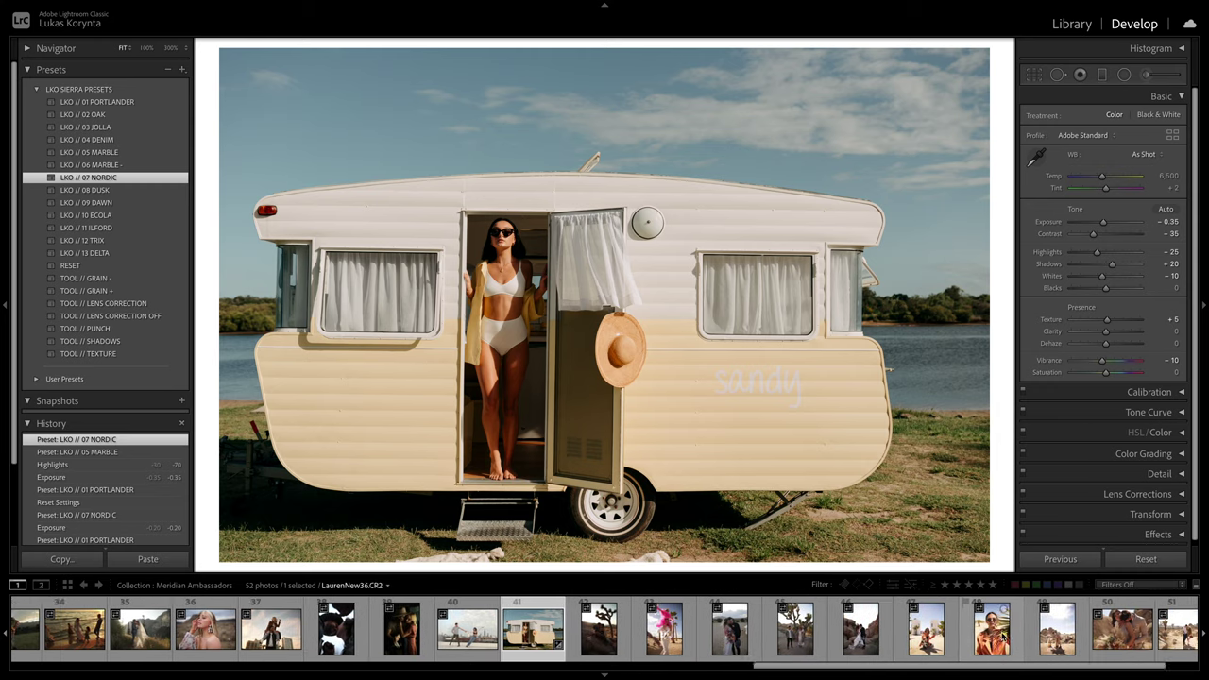
left_click(947, 631)
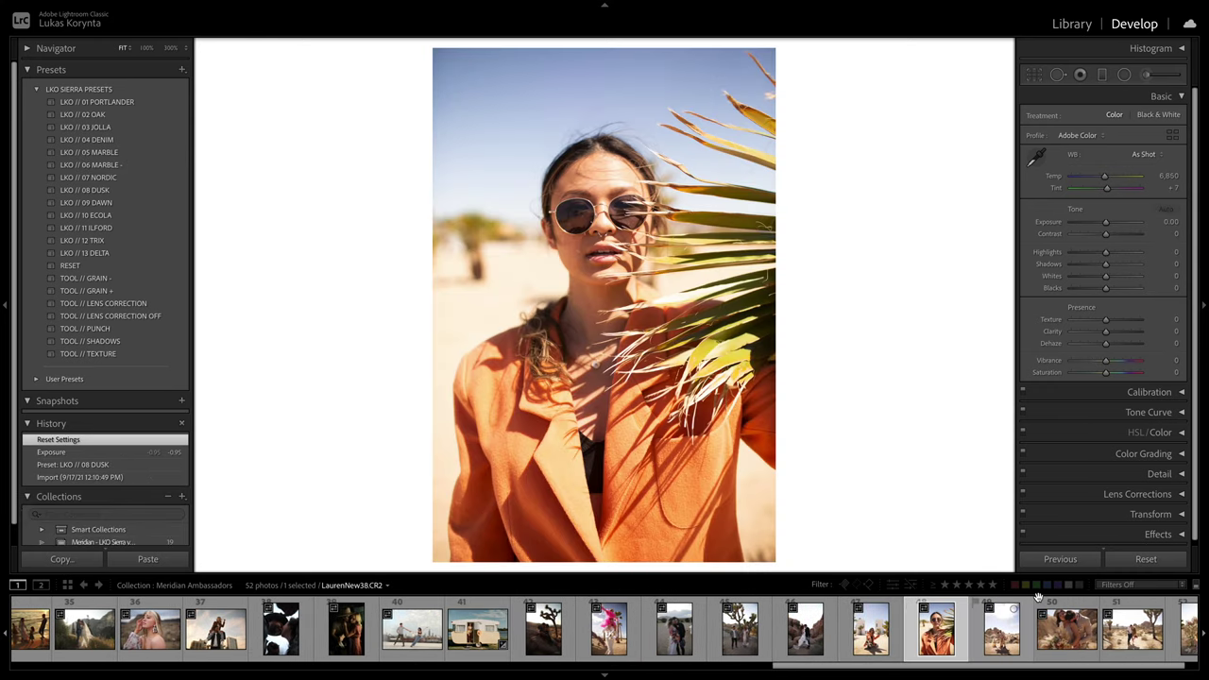
left_click(1157, 559)
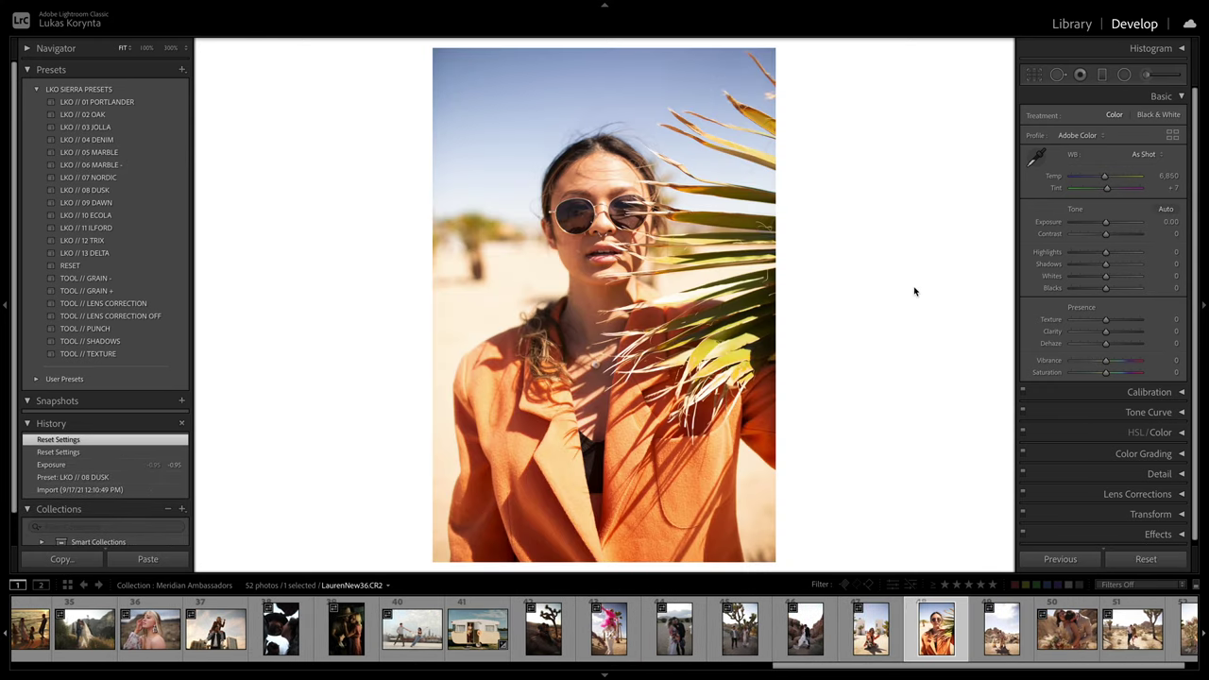
left_click_drag(1105, 224, 1098, 228)
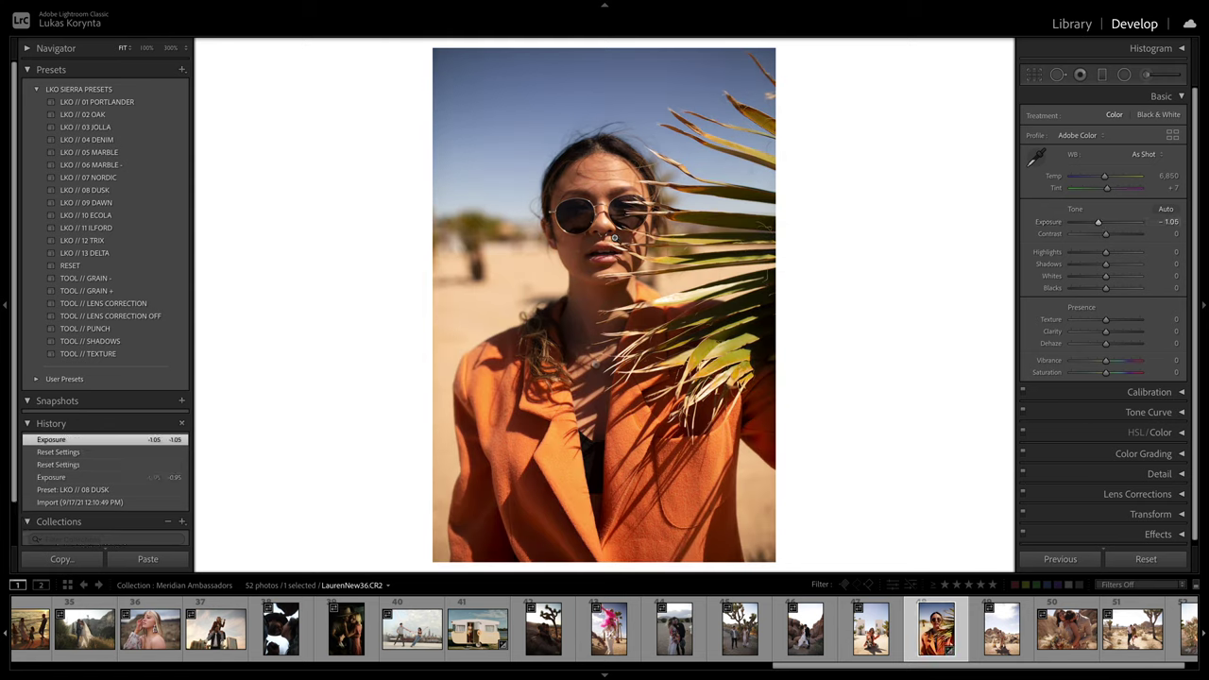
Step: Try LKO // 08 DUSK with TOOL // PUNCH on the orange blazer portrait against the original, ending on LKO // 06 MARBLE -
mouse_move(174, 195)
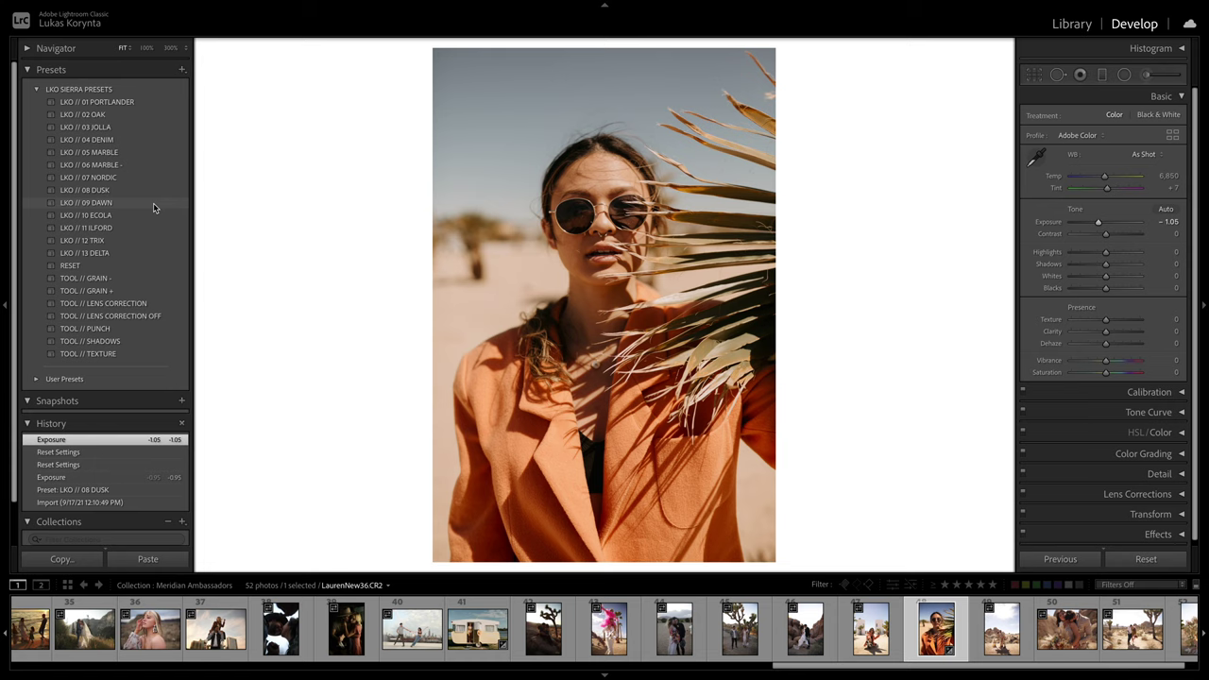
left_click(148, 192)
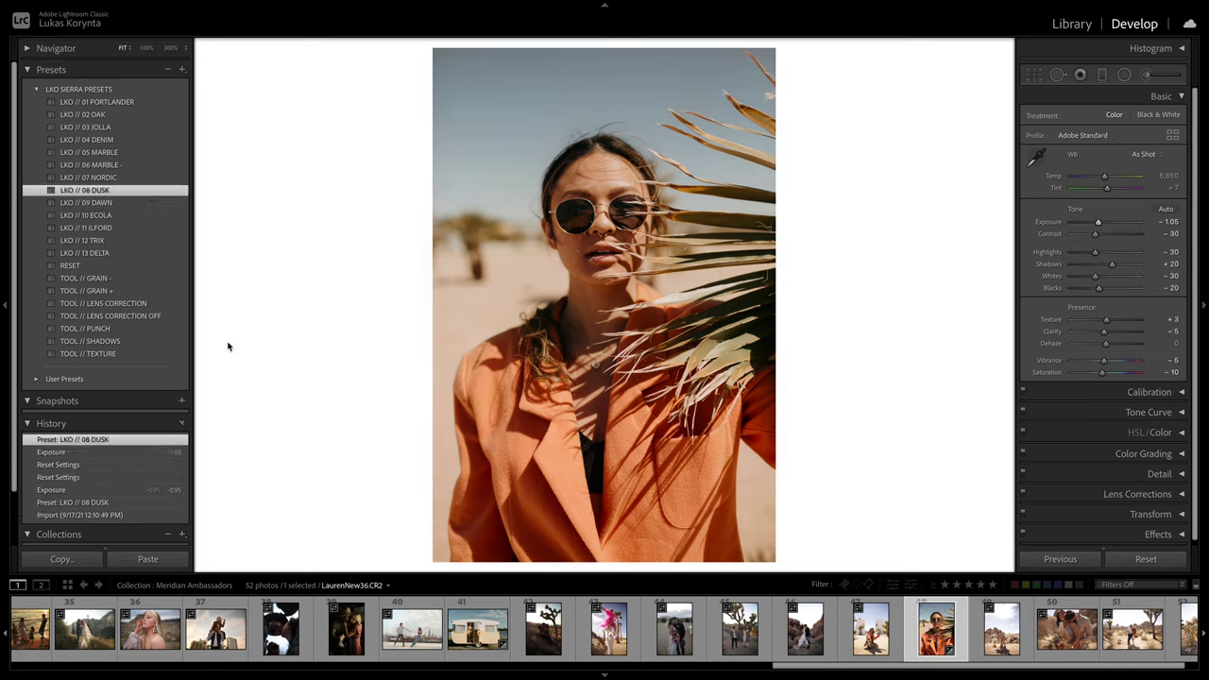
left_click(170, 328)
key("backslash")
key("backslash")
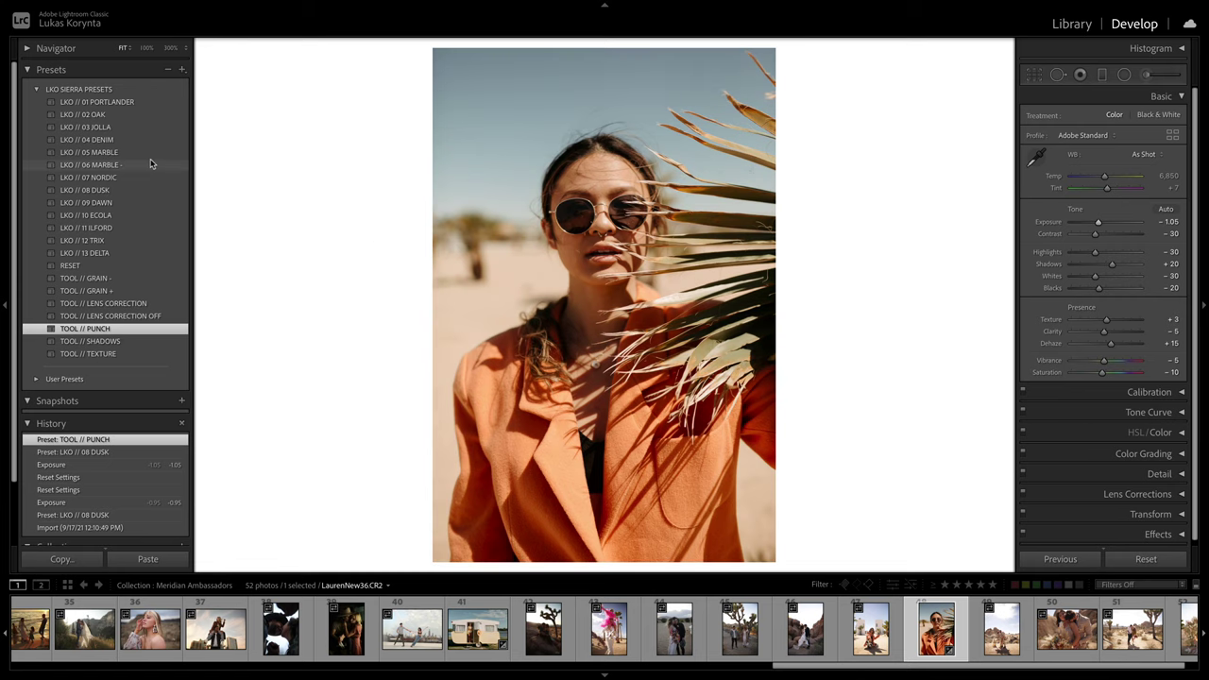
left_click(146, 163)
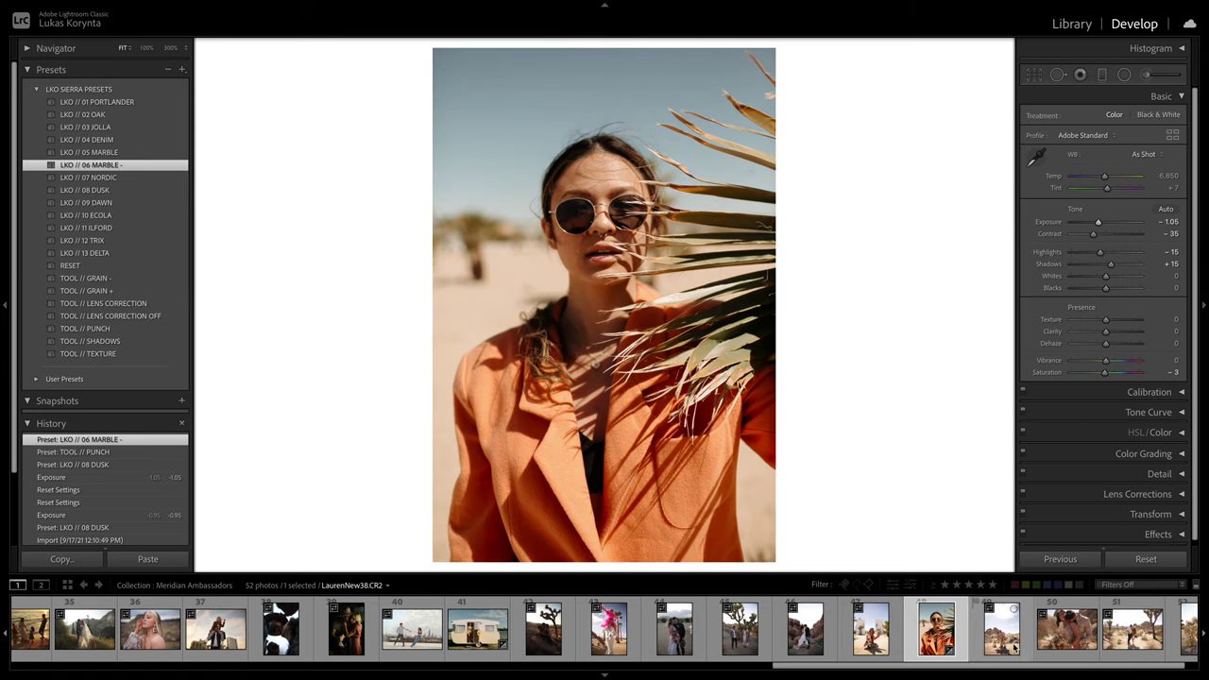
scroll(1017, 648, "right", 1)
left_click_drag(1076, 672, 512, 669)
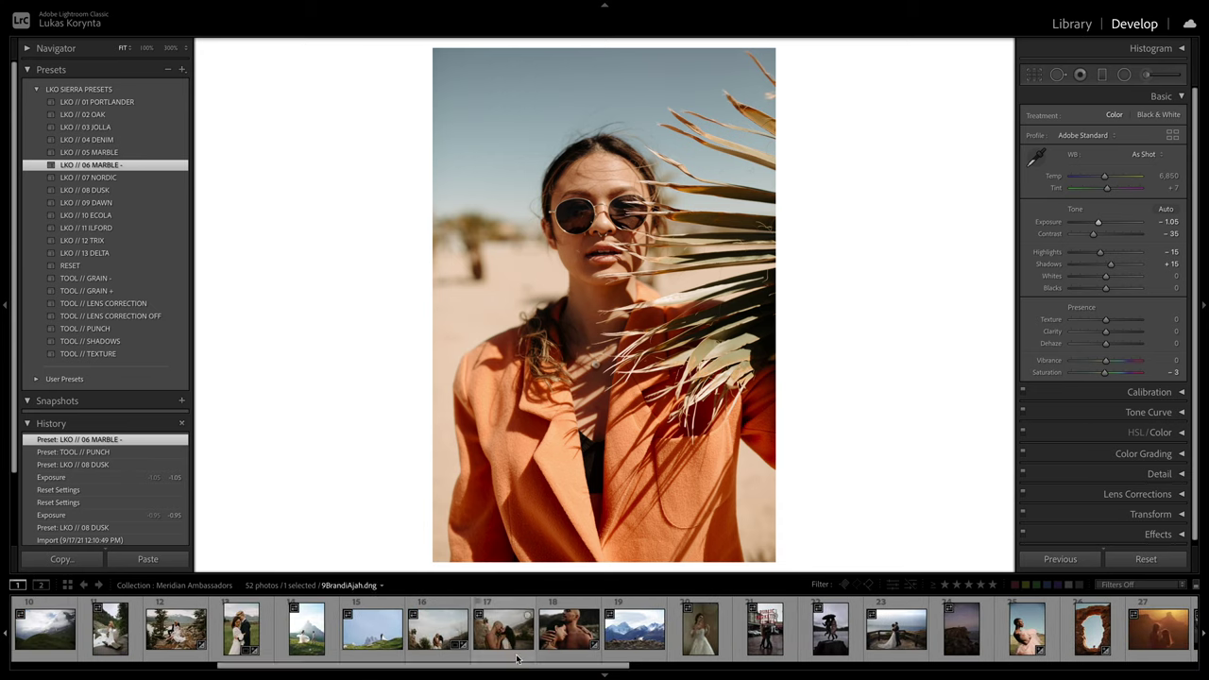
left_click_drag(445, 671, 284, 666)
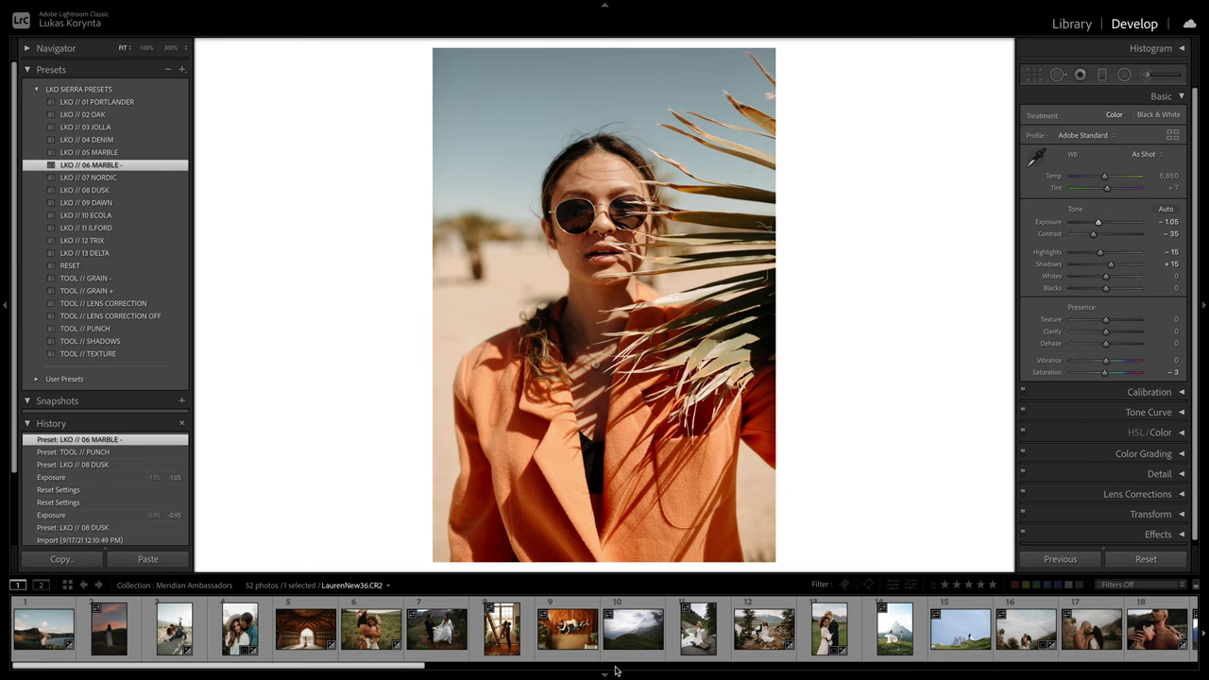
Step: Apply LKO // 07 NORDIC to the first photo, the wedding couple by the sea cliffs, and warm its temperature to 6,524
left_click(65, 640)
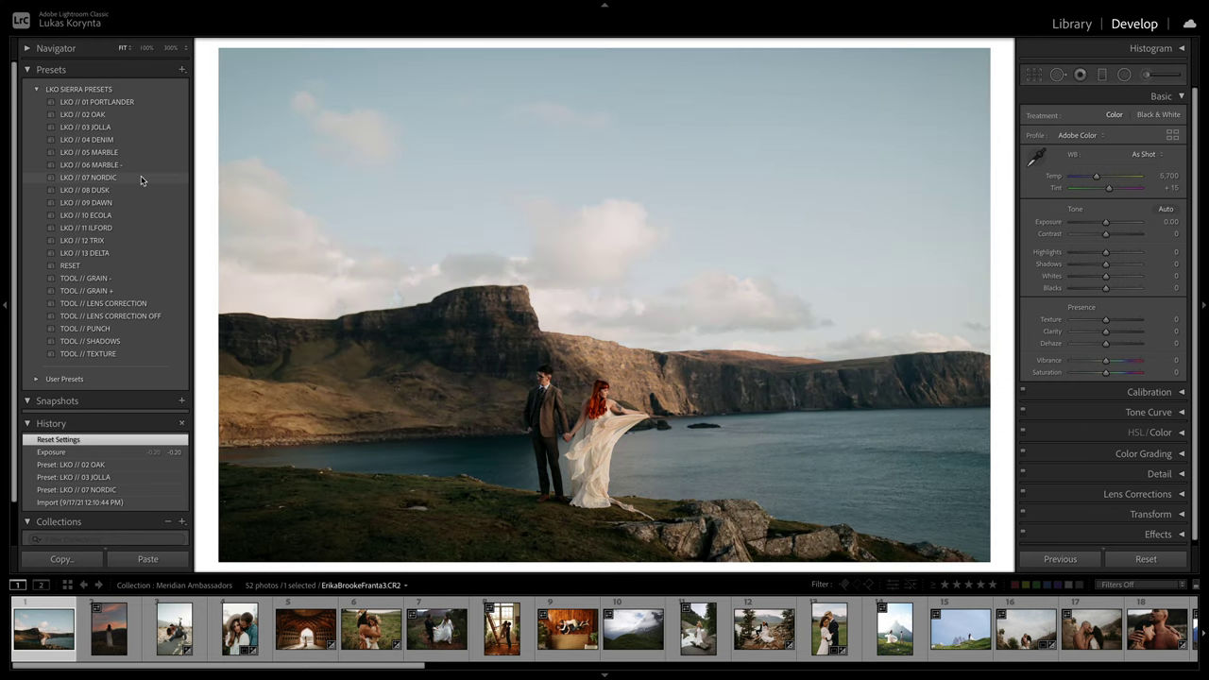
left_click(141, 180)
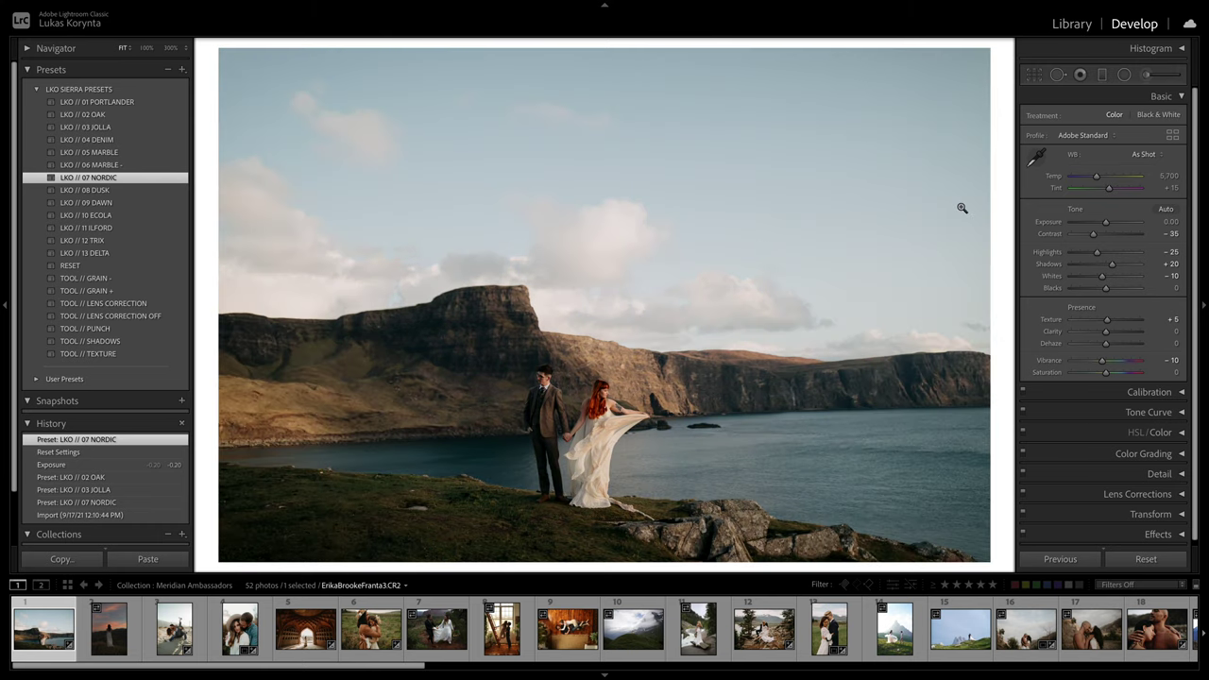
left_click_drag(1097, 177, 1106, 183)
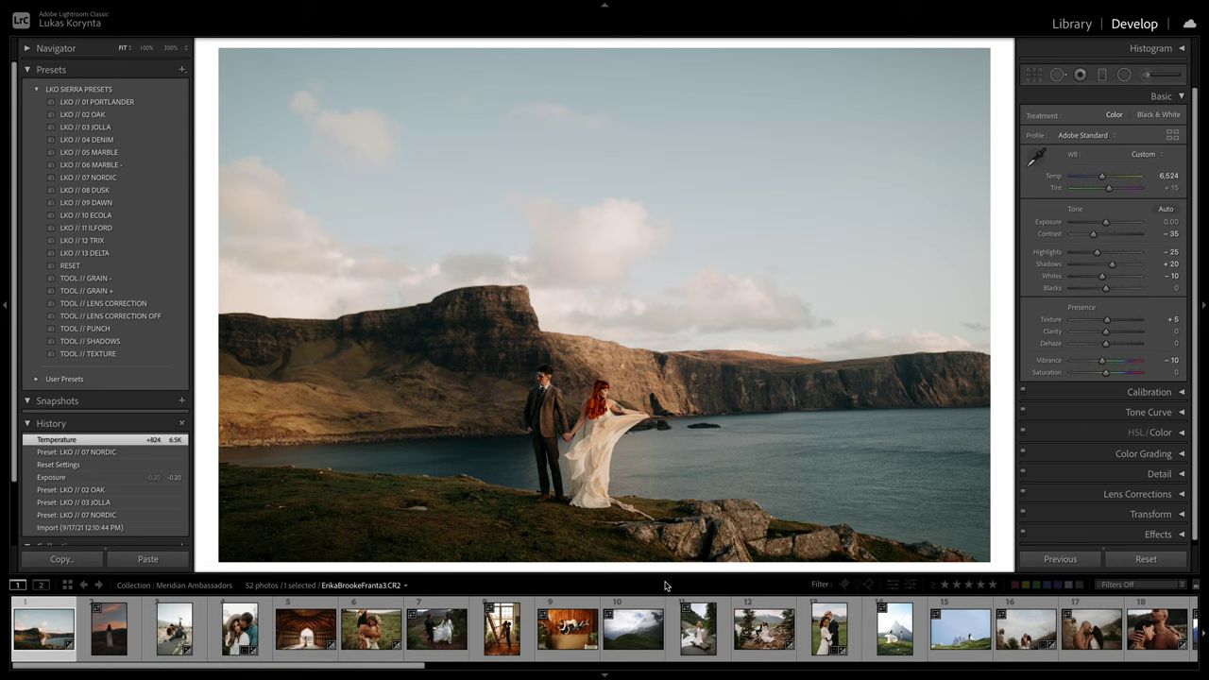
scroll(623, 625, "down", 7)
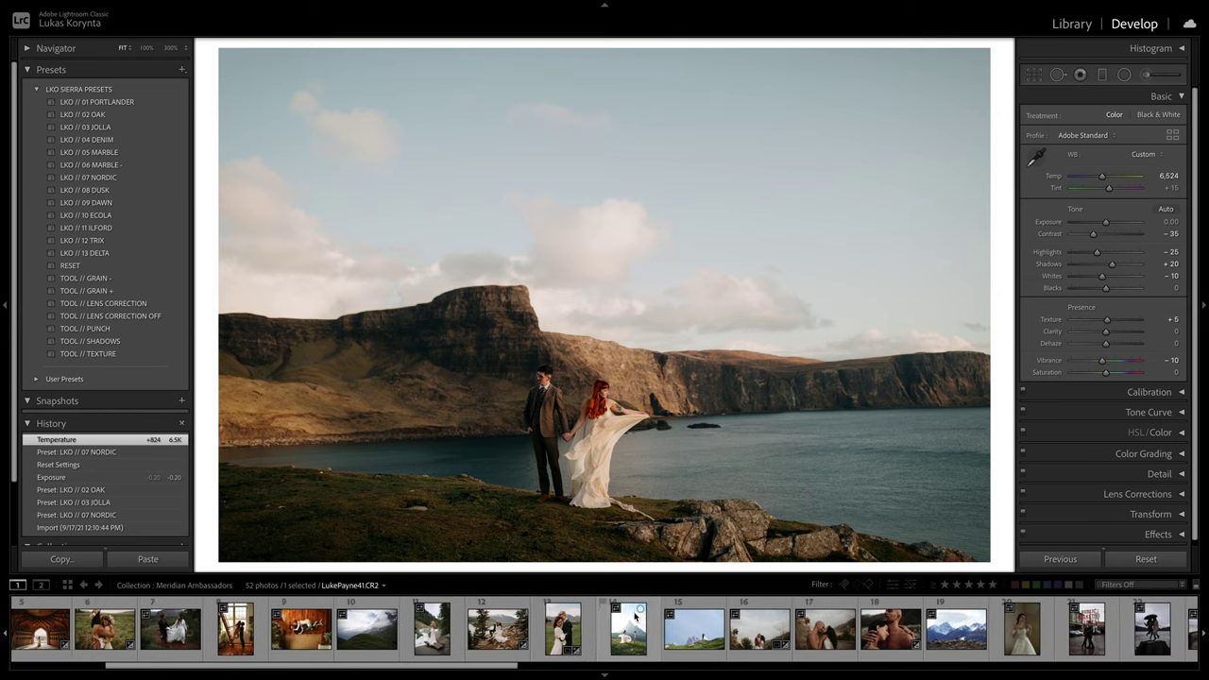
scroll(636, 616, "down", 9)
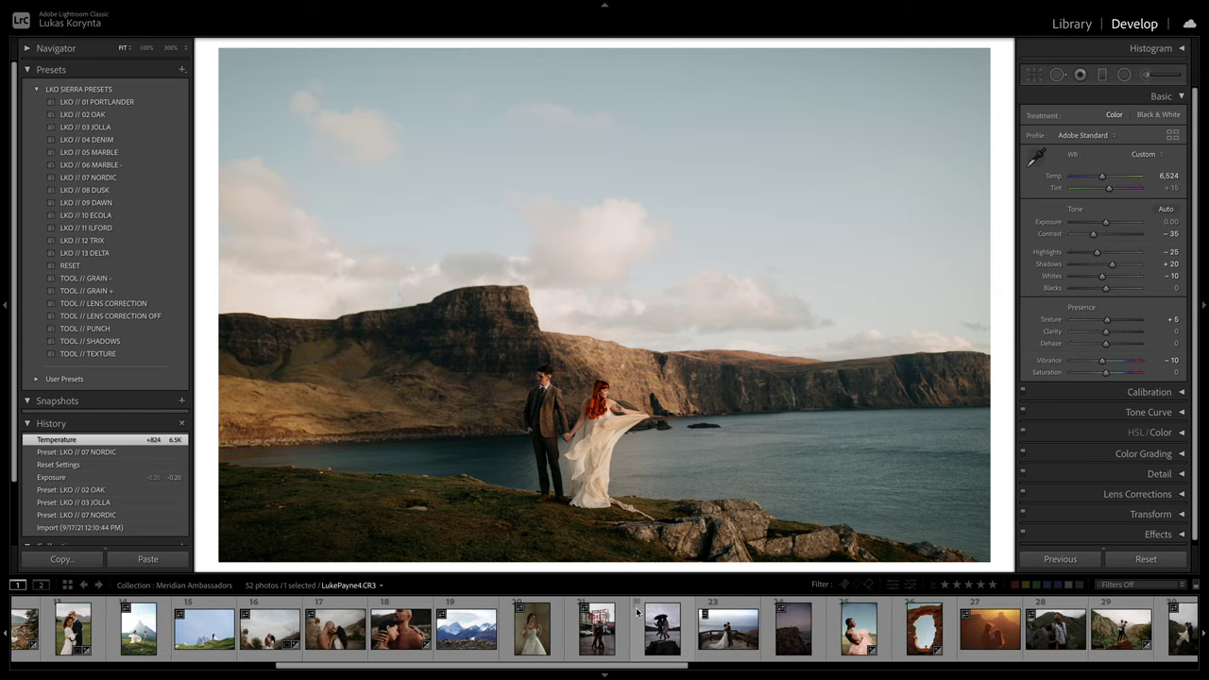
scroll(646, 612, "down", 2)
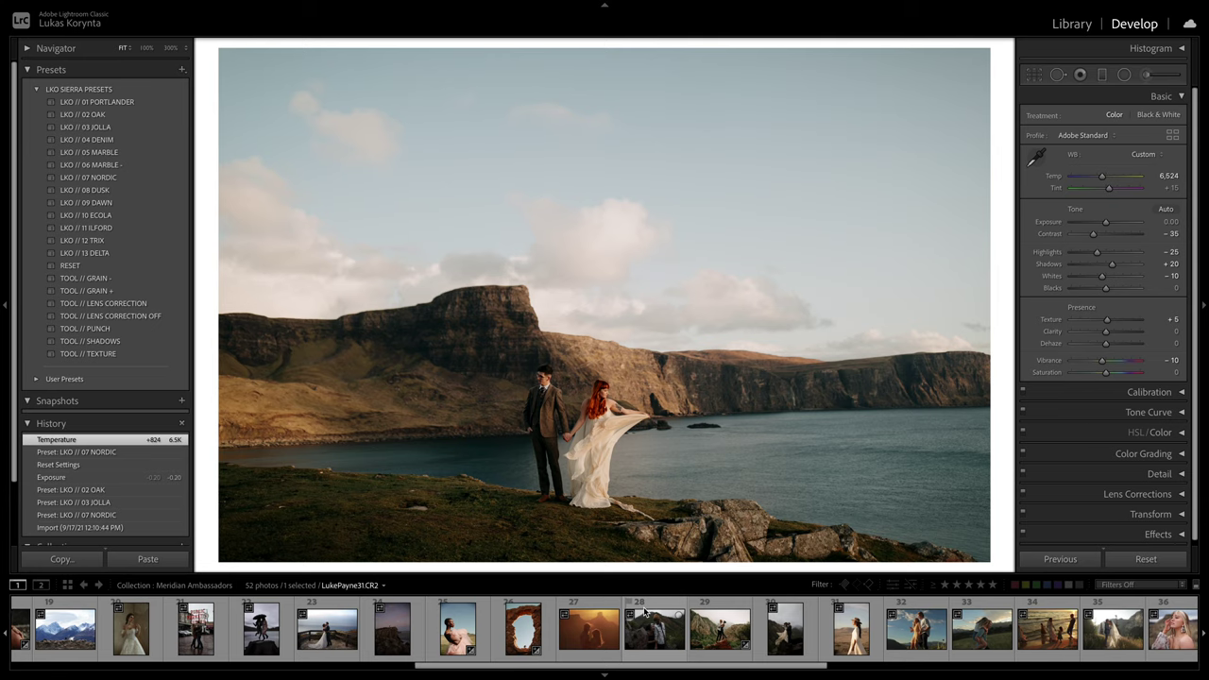
scroll(599, 638, "down", 2)
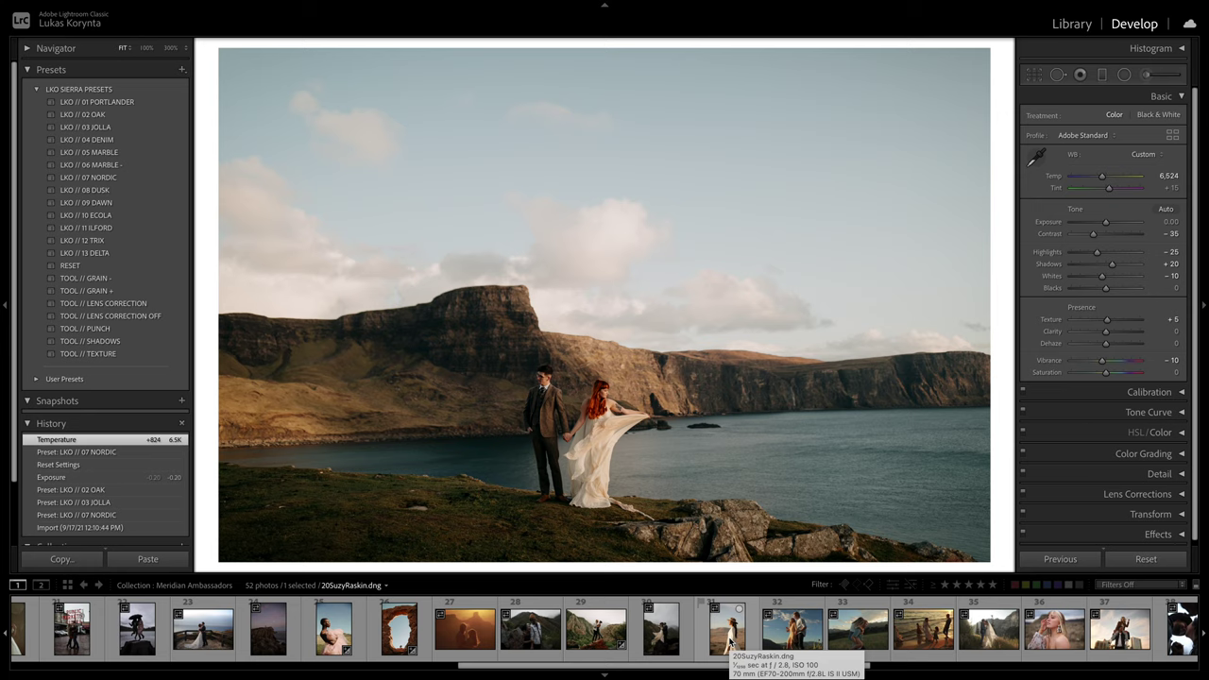
mouse_move(1018, 5)
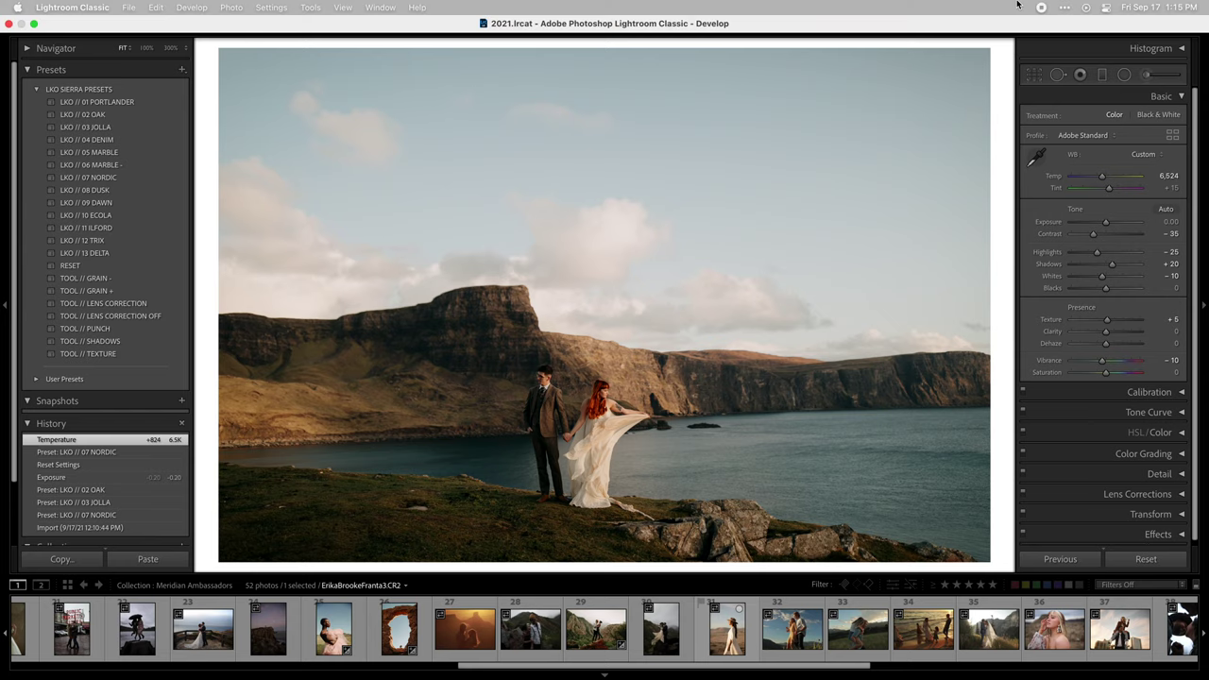